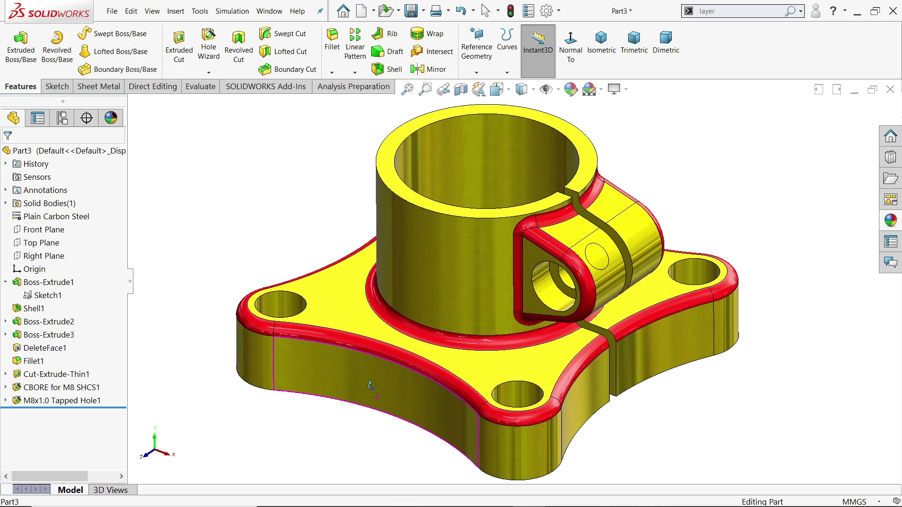
Step: Examine the finished flanged clamp model from several angles, including the counterbored and threaded holes in the clamp lug
key("Escape")
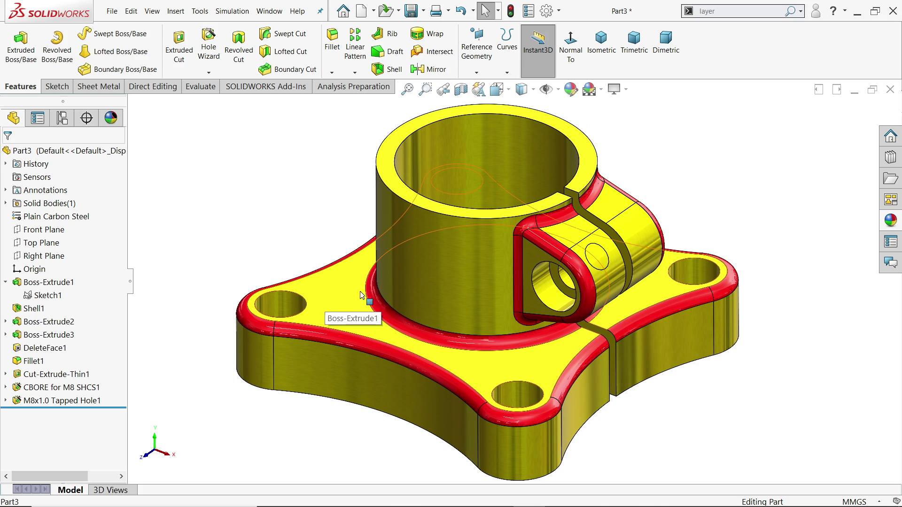
scroll(585, 237, "down", 5)
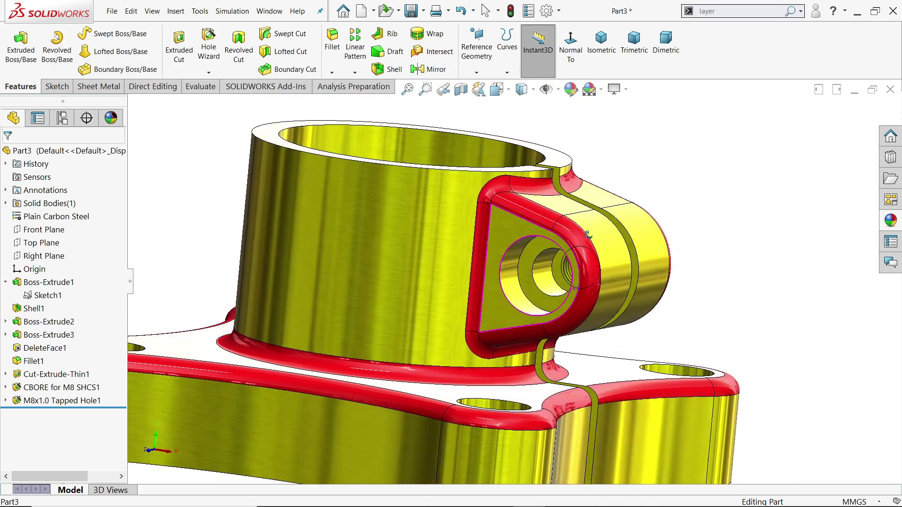
middle_click_drag(587, 235, 653, 281)
scroll(591, 276, "down", 6)
scroll(625, 272, "up", 3)
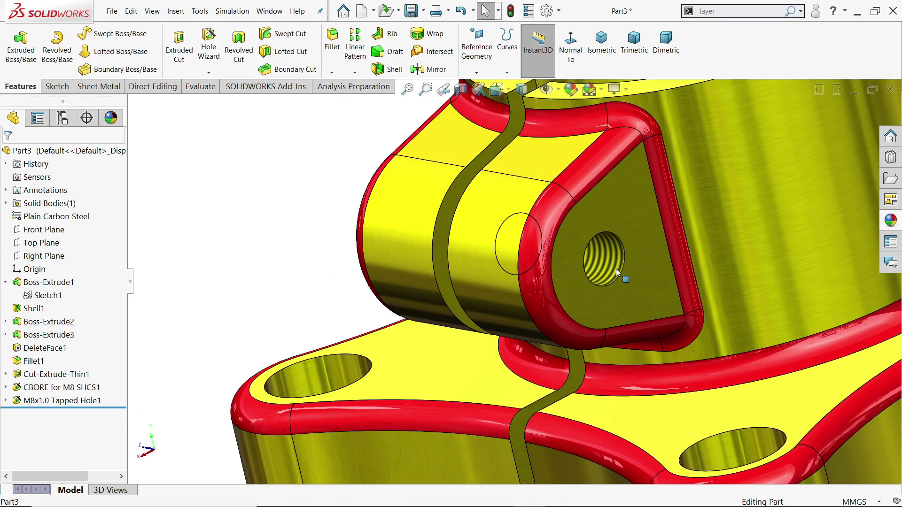
scroll(593, 267, "down", 4)
scroll(553, 270, "up", 6)
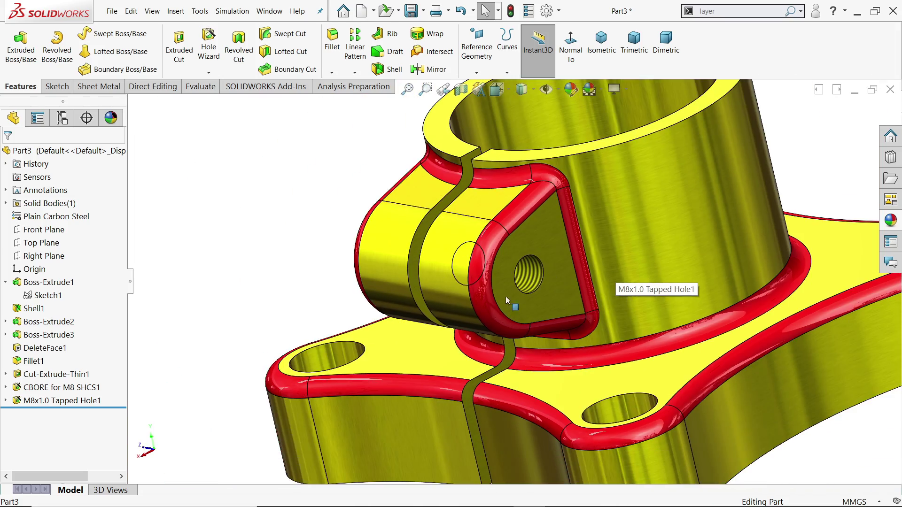
middle_click_drag(564, 293, 574, 324)
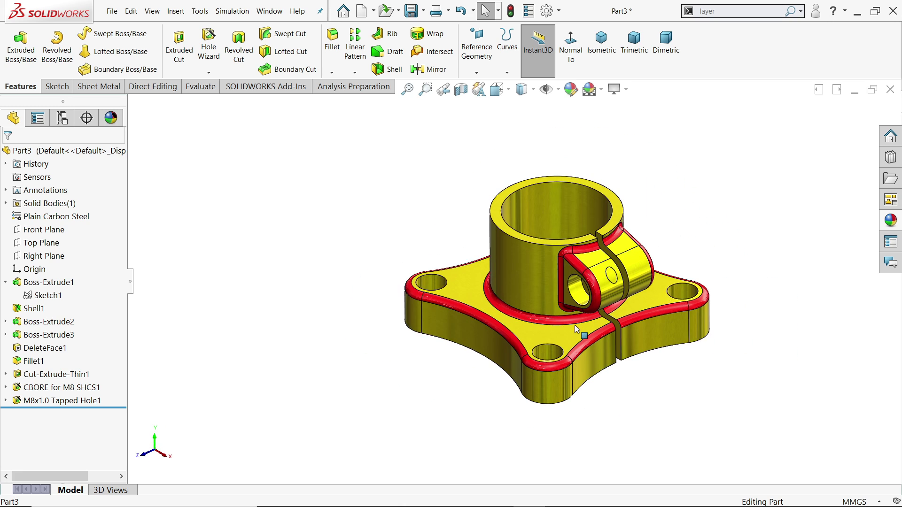
scroll(574, 325, "up", 2)
scroll(573, 324, "down", 2)
Step: Switch to the Photos app and examine the top, front and section view dimensions in model mania 2021.PNG
key("alt+Tab")
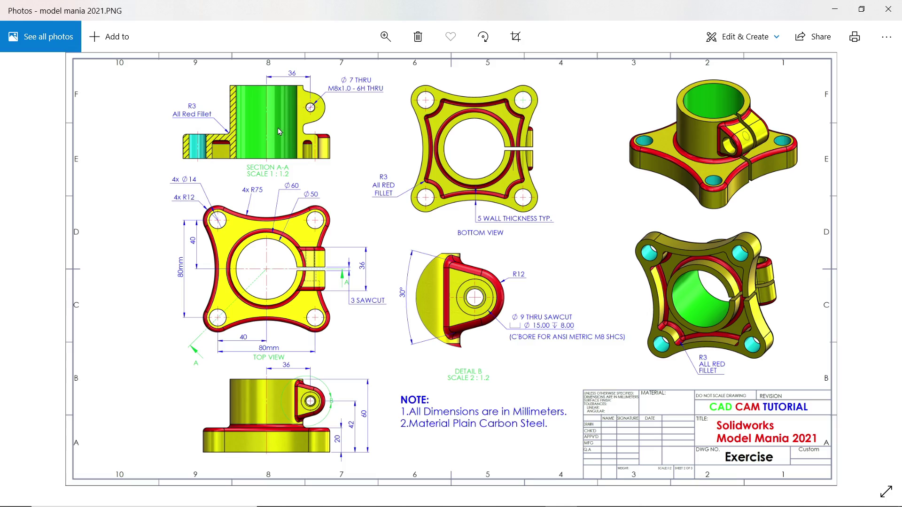
scroll(268, 278, "up", 2)
scroll(269, 277, "up", 1)
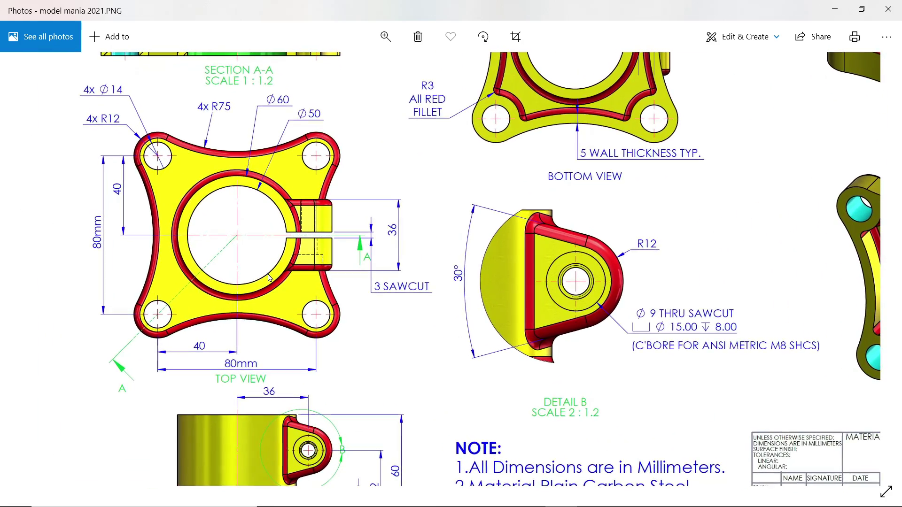
scroll(392, 292, "down", 1)
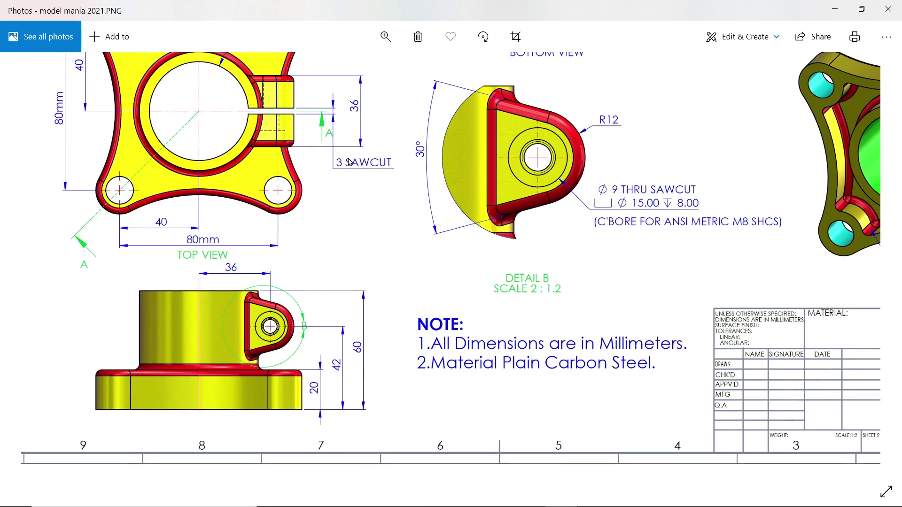
scroll(598, 286, "up", 1)
scroll(598, 286, "down", 1)
scroll(350, 168, "up", 1)
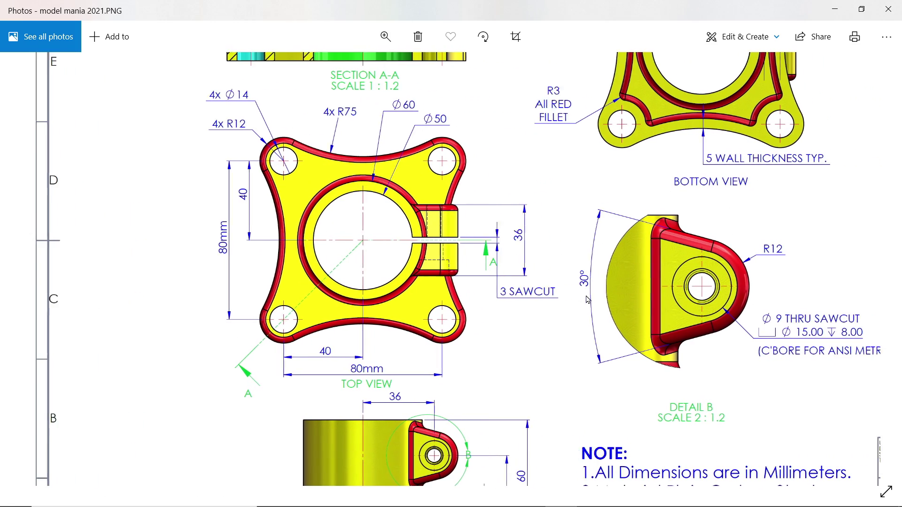
scroll(323, 202, "up", 1)
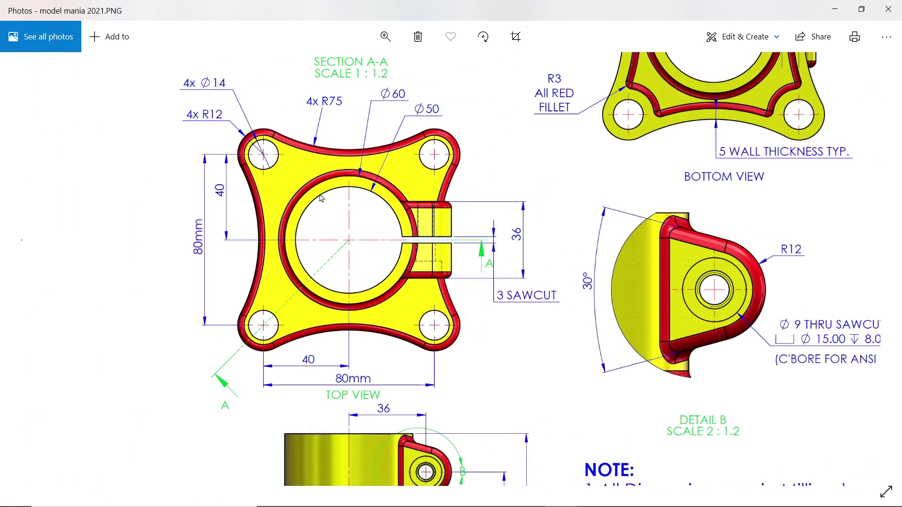
scroll(366, 216, "up", 1)
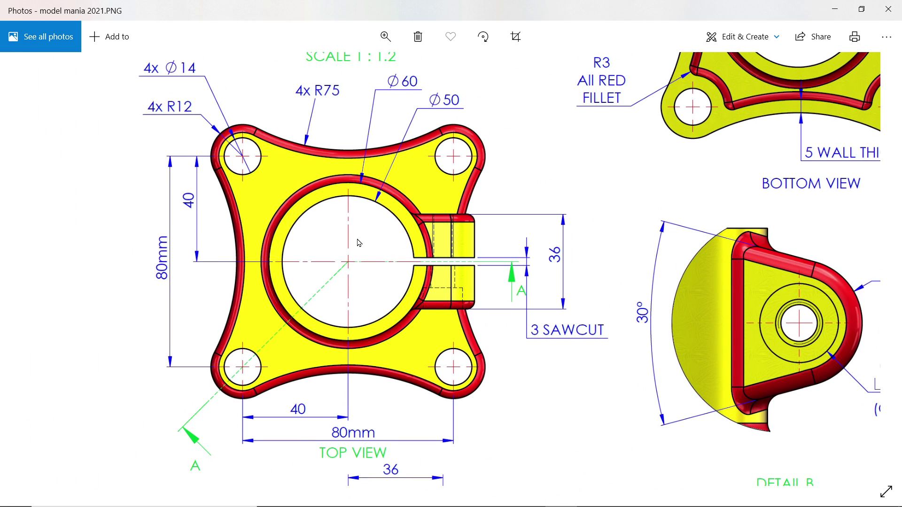
scroll(358, 242, "down", 5)
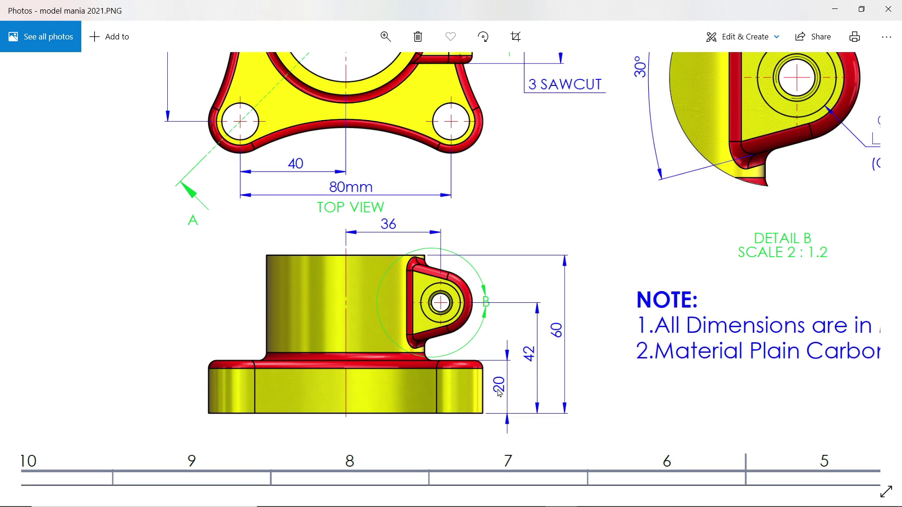
left_click_drag(470, 184, 449, 423)
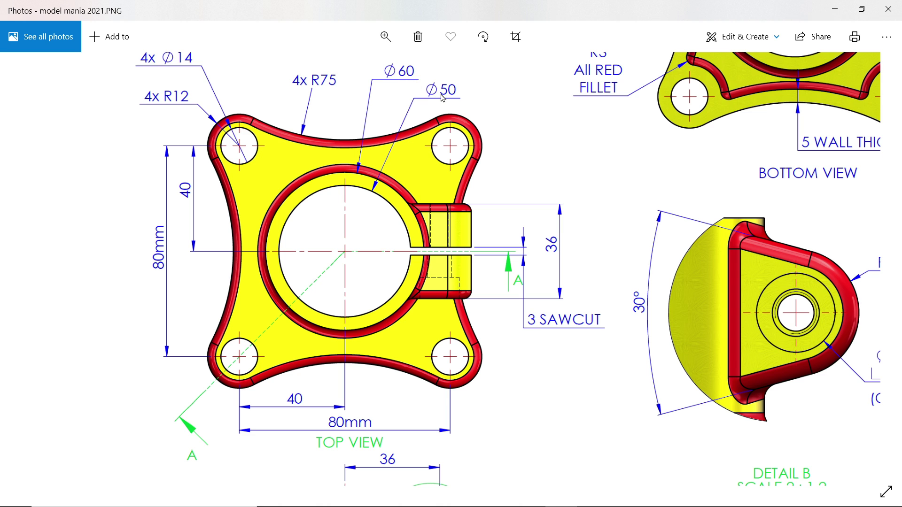
scroll(432, 172, "down", 3)
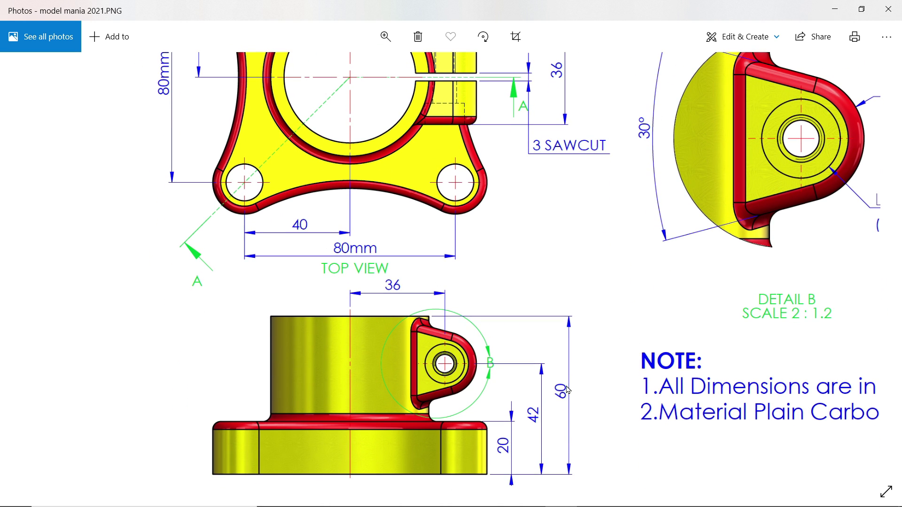
scroll(499, 382, "up", 4)
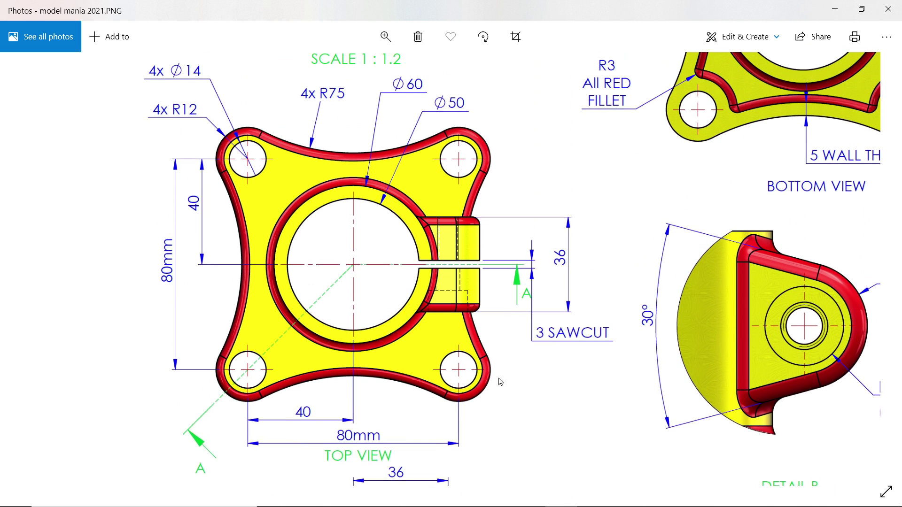
scroll(456, 386, "up", 4)
scroll(456, 386, "down", 1)
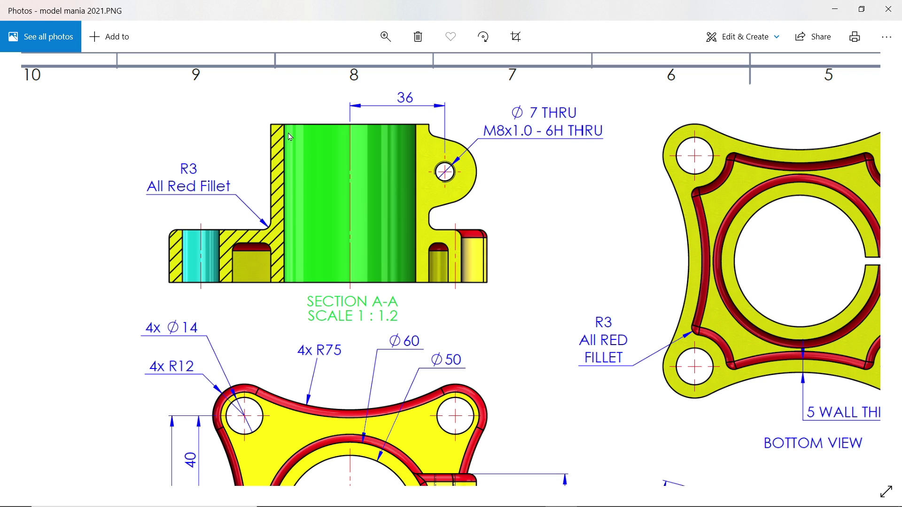
Step: Examine the bottom view's wall thickness and fillet notes and the Detail B lug dimensions, and return to SOLIDWORKS
left_click_drag(348, 335, 360, 150)
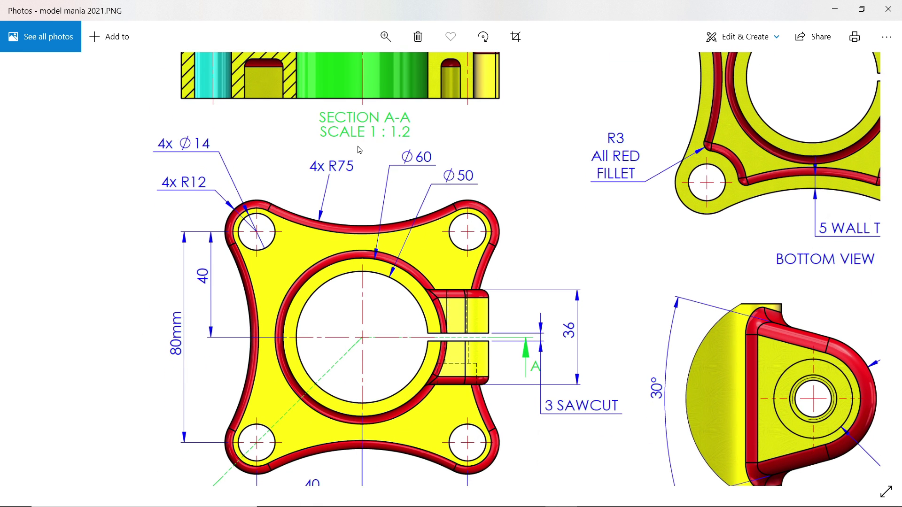
mouse_move(415, 297)
left_mouse_down()
mouse_move(389, 252)
mouse_move(324, 210)
mouse_move(318, 220)
left_mouse_up()
left_click_drag(569, 189, 413, 338)
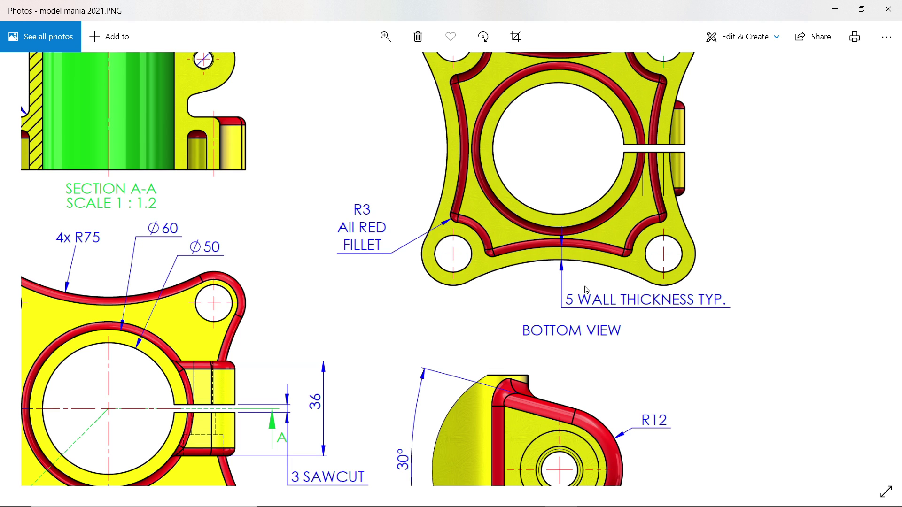
left_click_drag(586, 288, 569, 371)
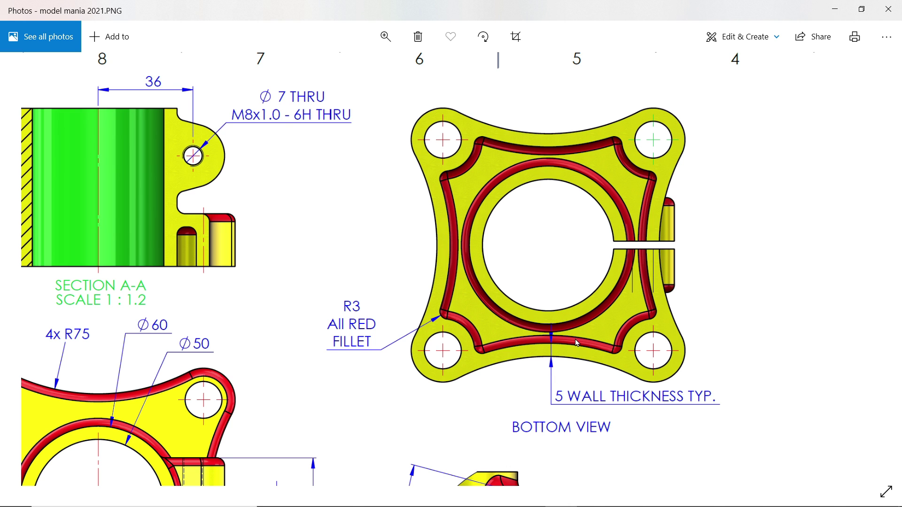
left_click_drag(578, 343, 248, 247)
left_click_drag(390, 368, 438, 232)
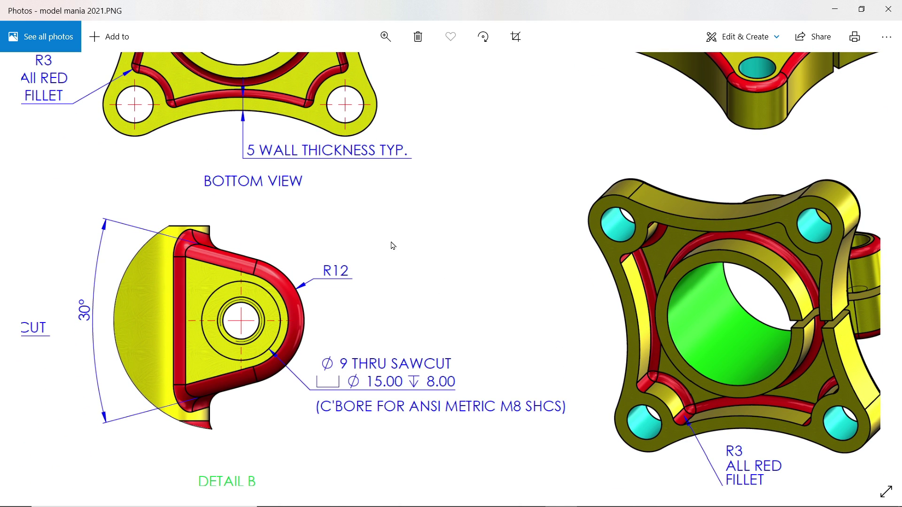
left_click_drag(393, 245, 714, 318)
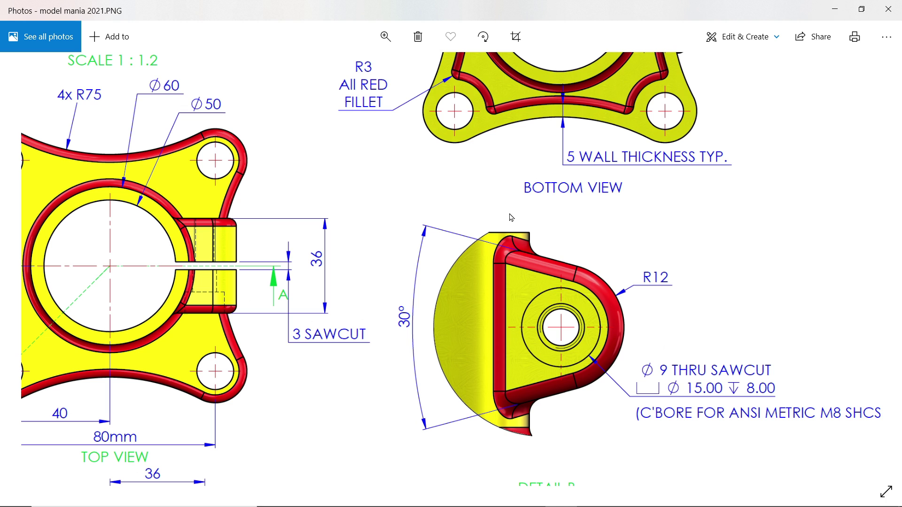
left_click(836, 11)
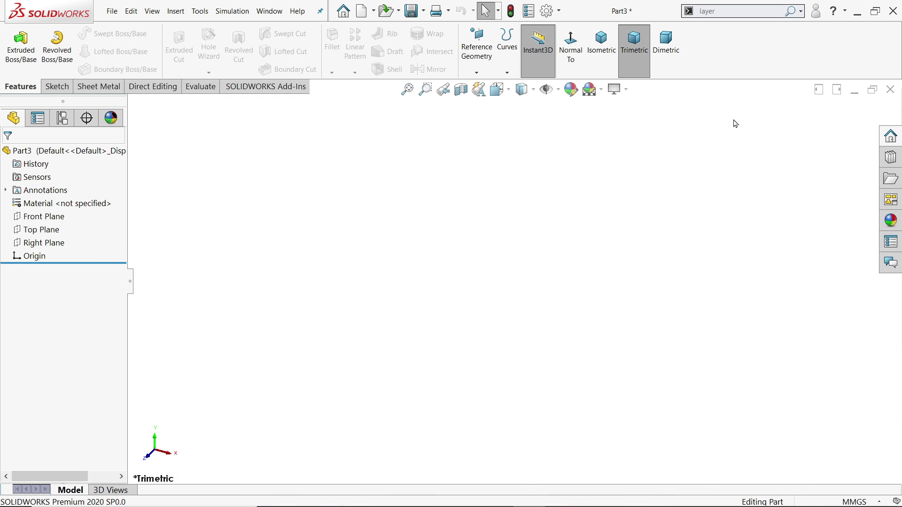
Step: Start a sketch on the Top Plane and draw two concentric circles of 50 mm and 60 mm diameter at the origin
left_click(41, 230)
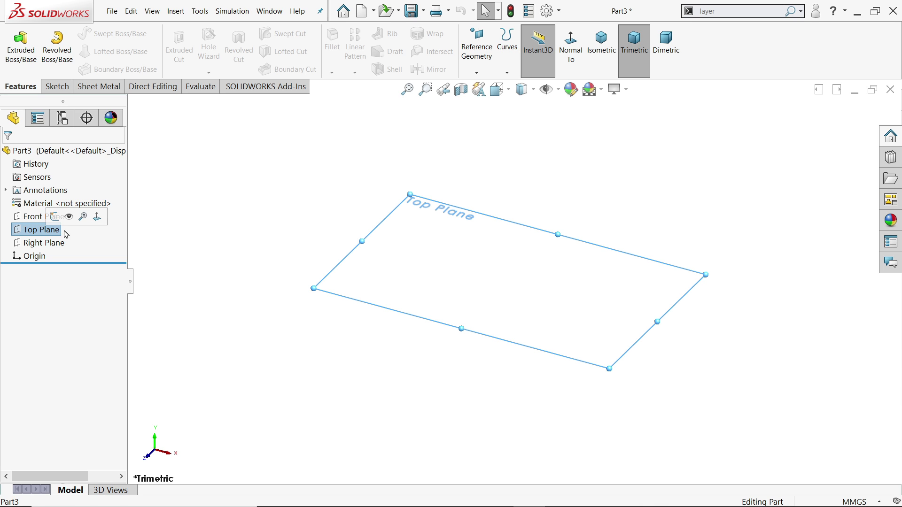
left_click(55, 216)
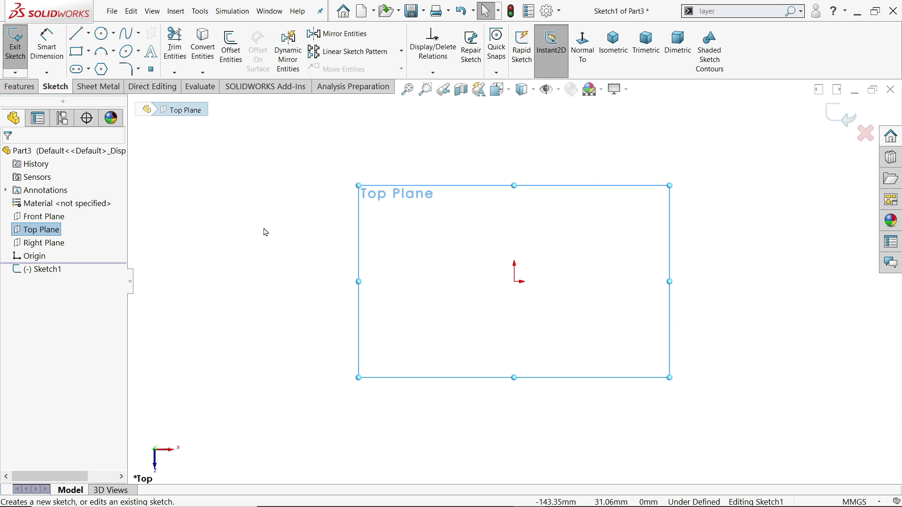
left_click(102, 34)
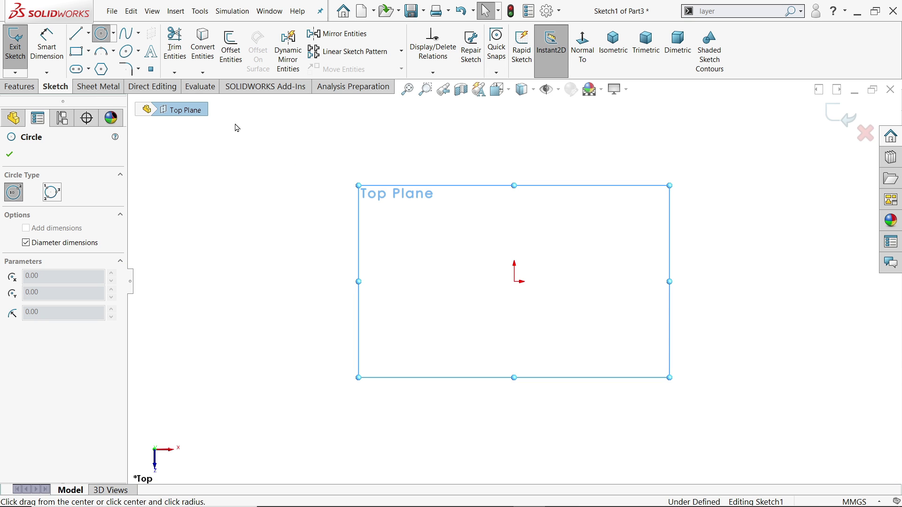
left_click(513, 282)
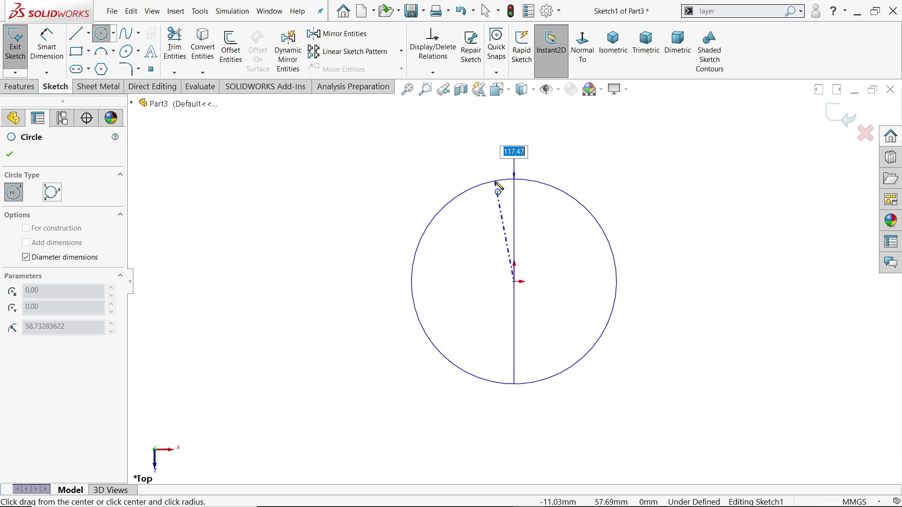
type("50")
key("Return")
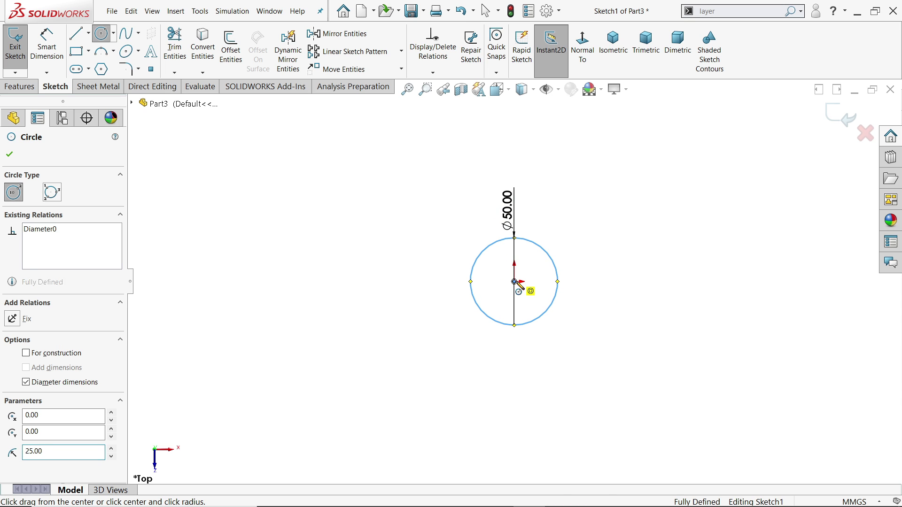
left_click(515, 282)
type("60")
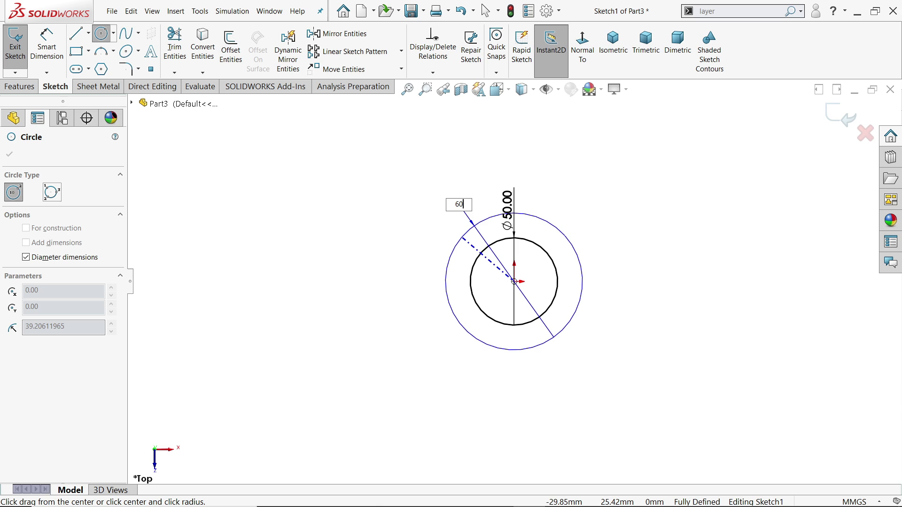
key("Return")
mouse_move(312, 210)
right_mouse_down()
mouse_move(338, 225)
mouse_move(336, 254)
right_mouse_up()
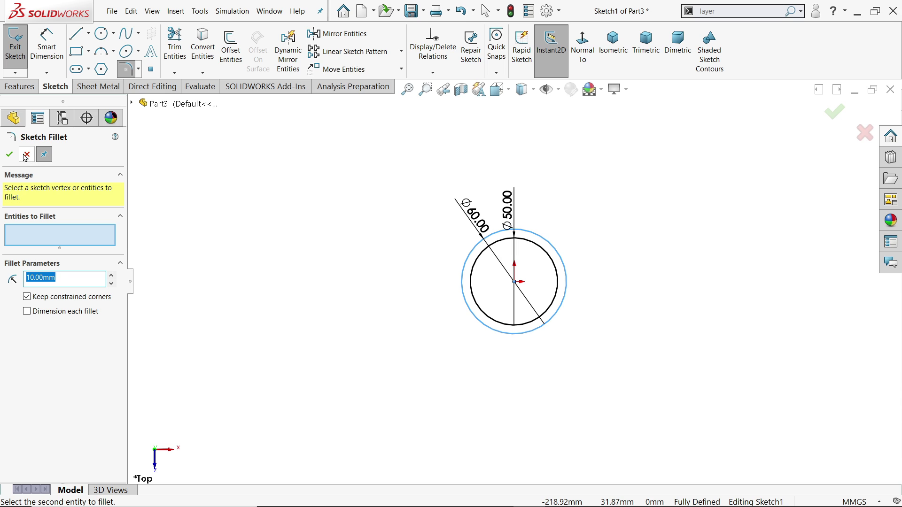
left_click(26, 155)
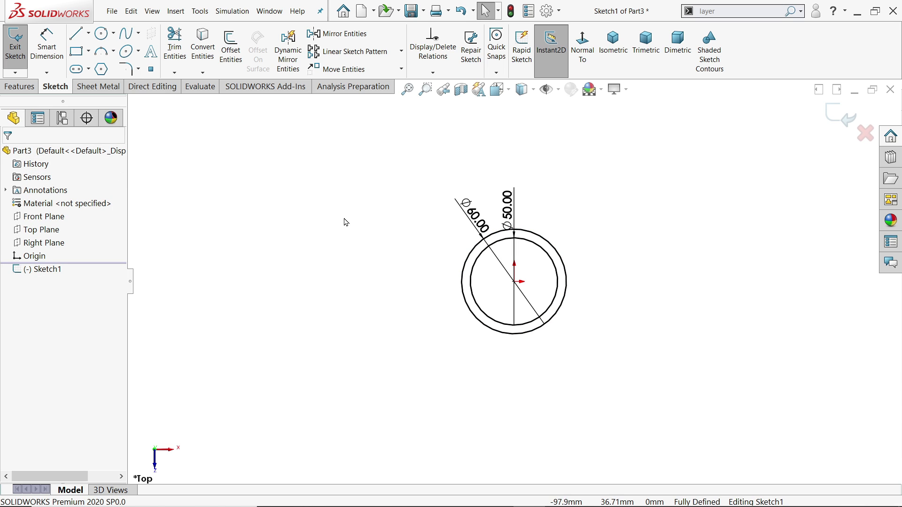
Step: Draw concentric 24 mm and 14 mm diameter circles centred about 84 mm left of and 63 mm above the origin
right_click_drag(343, 220, 397, 219)
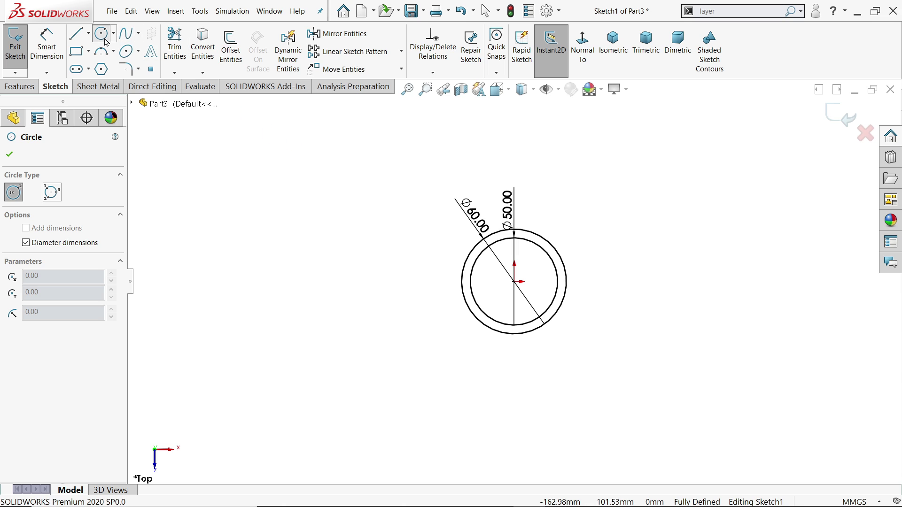
left_click(368, 172)
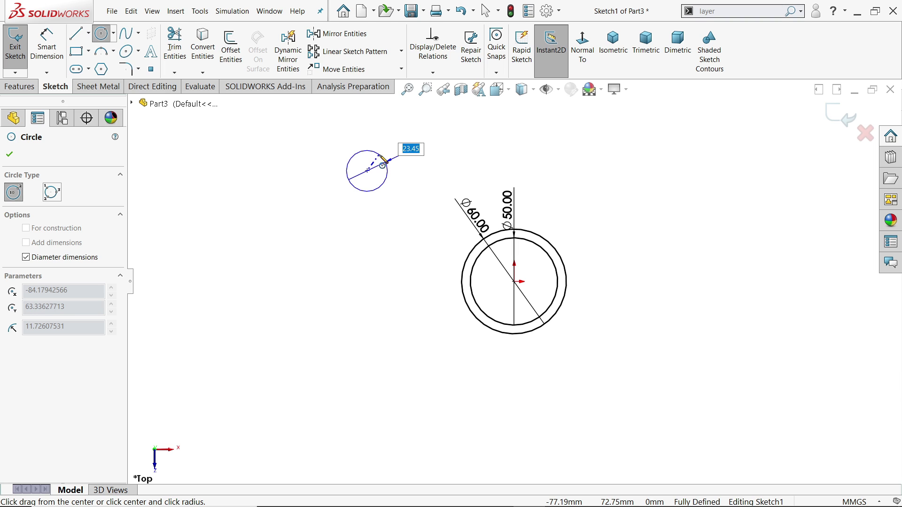
type("12*2")
key("Return")
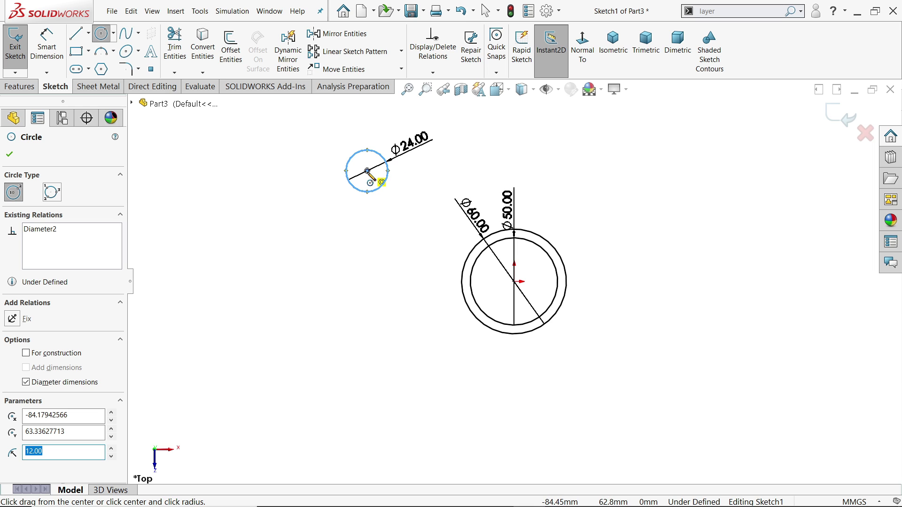
left_click(367, 171)
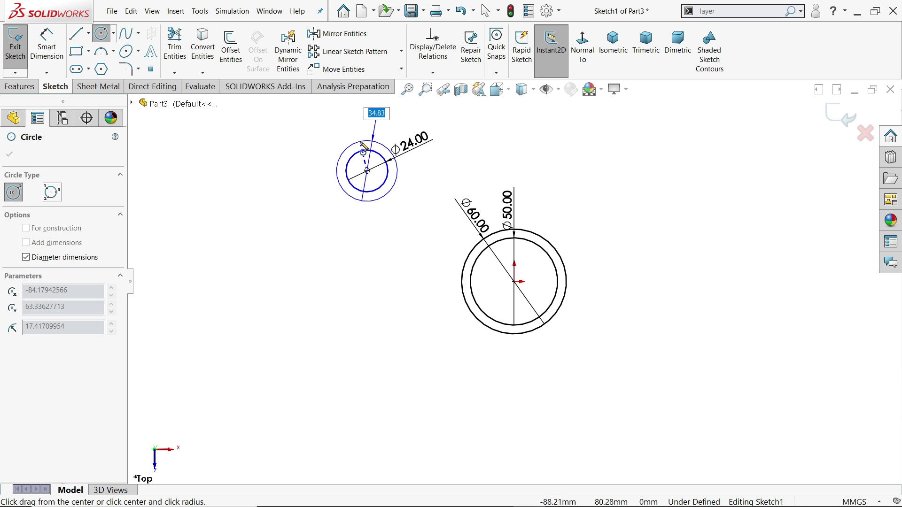
type("14")
key("Return")
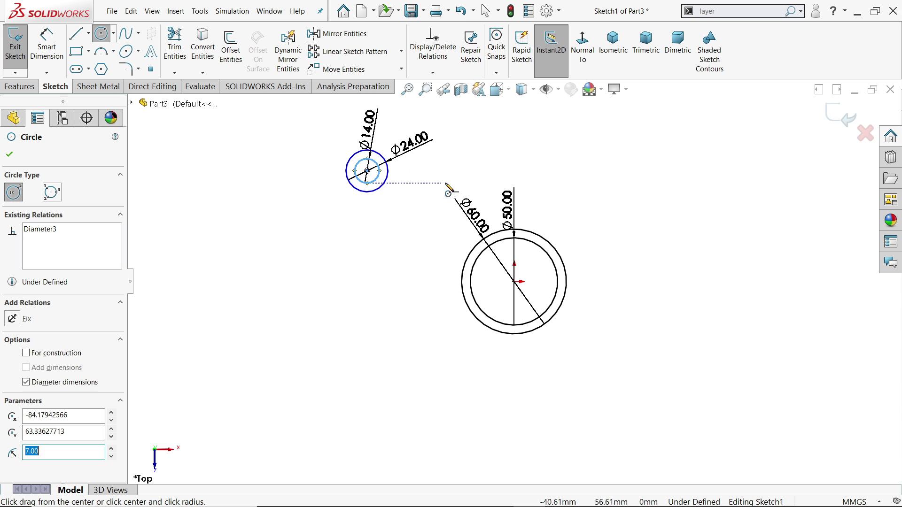
Step: Draw a line from the centre of the 24 mm circle to the origin and convert it to construction geometry
scroll(487, 201, "down", 1)
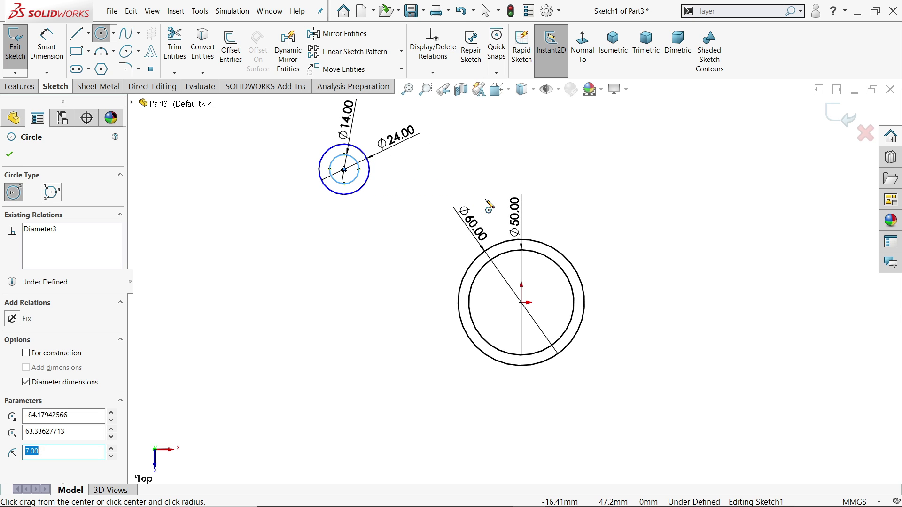
left_click(76, 34)
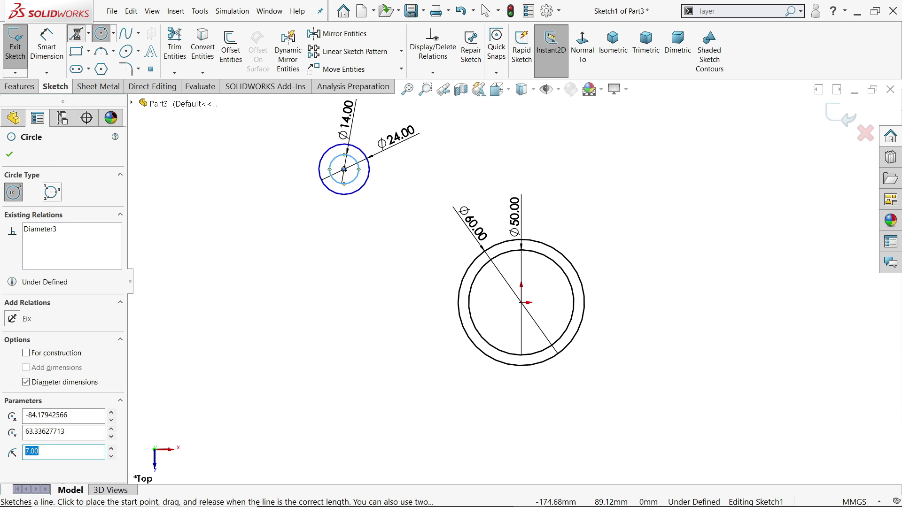
left_click(344, 170)
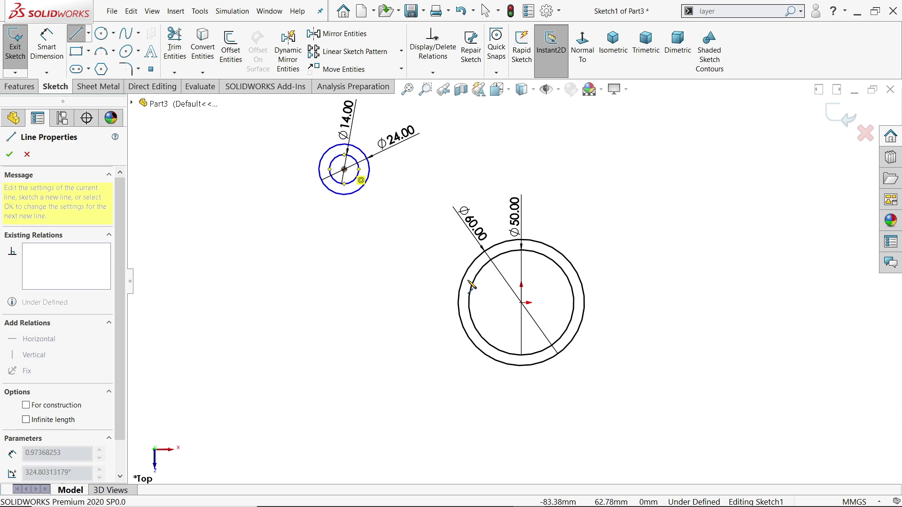
left_click(521, 302)
right_click(591, 232)
left_click(613, 234)
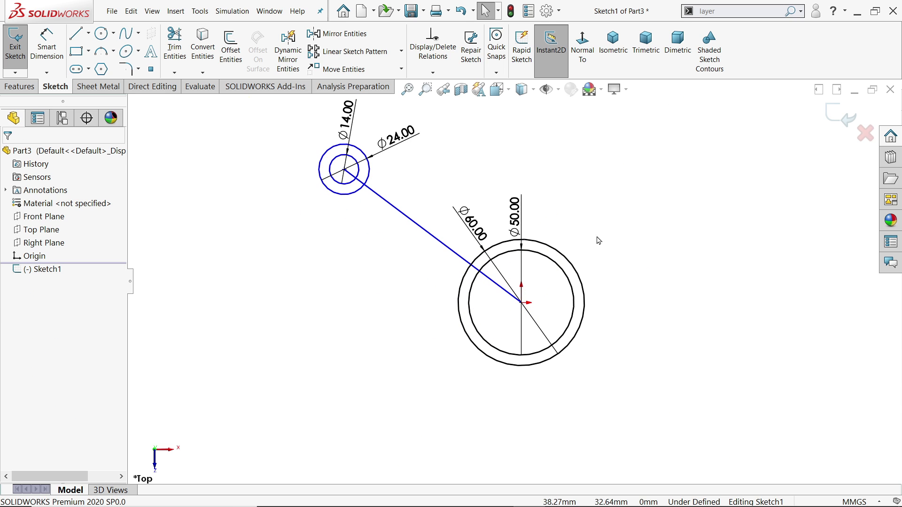
left_click(440, 243)
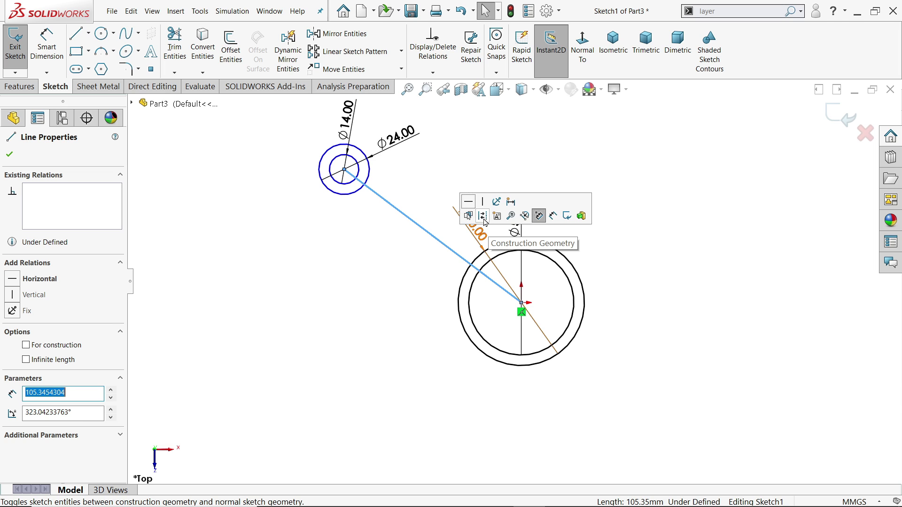
left_click(483, 219)
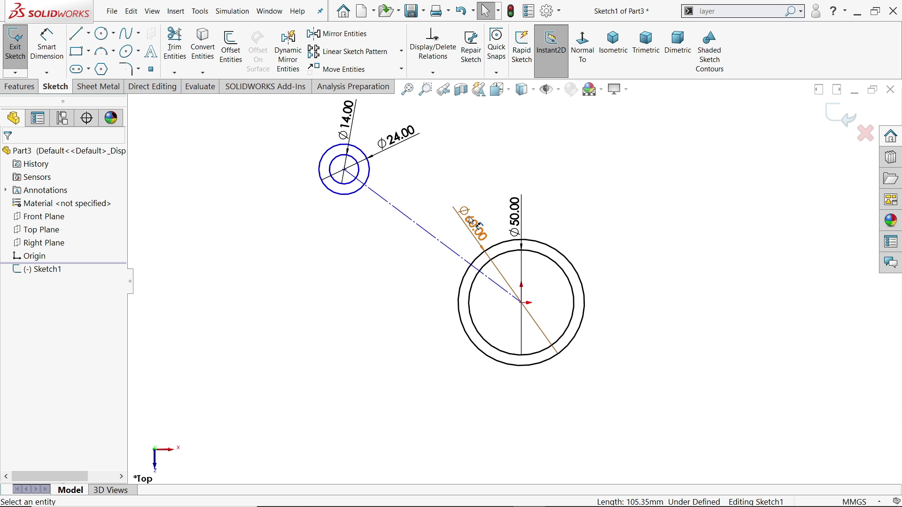
Step: Dimension the construction line's vertical and horizontal distances between its endpoints, setting both to 40 mm
left_click(43, 49)
left_click(408, 219)
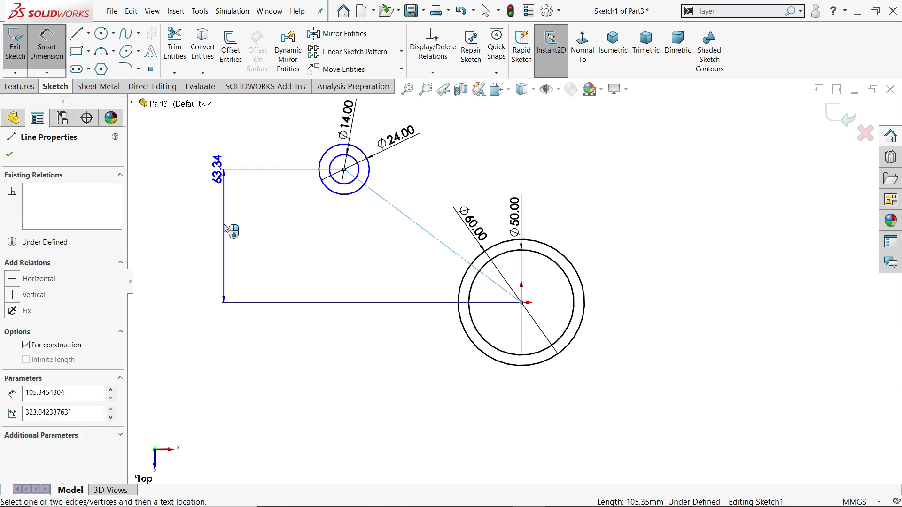
left_click(226, 228)
type("40")
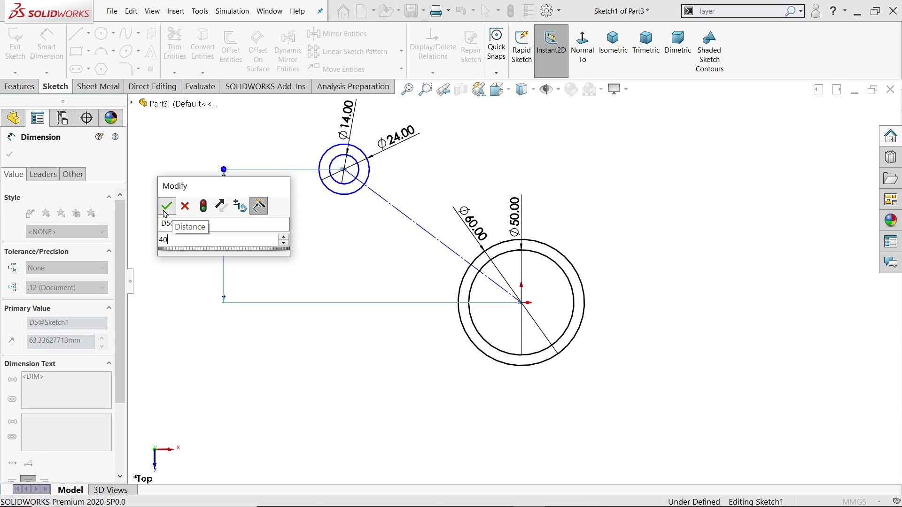
left_click(167, 206)
left_click(422, 259)
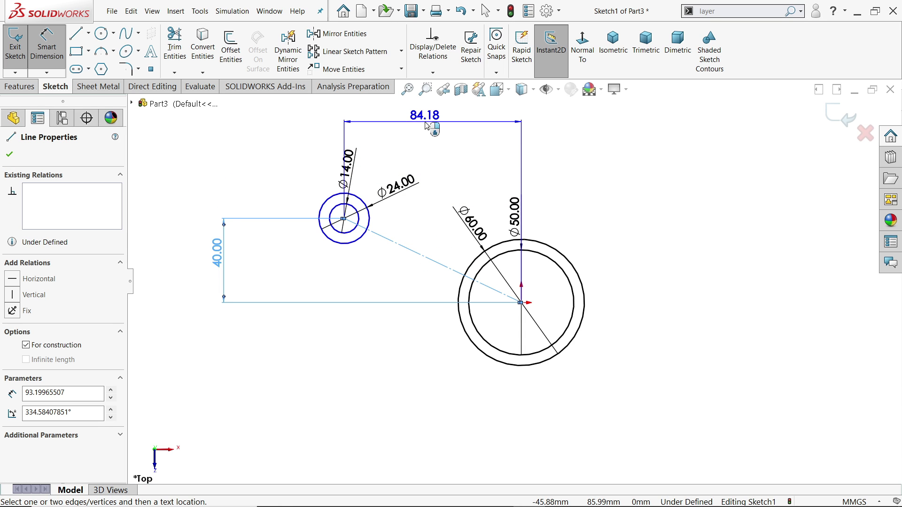
left_click(425, 124)
type("40")
key("Return")
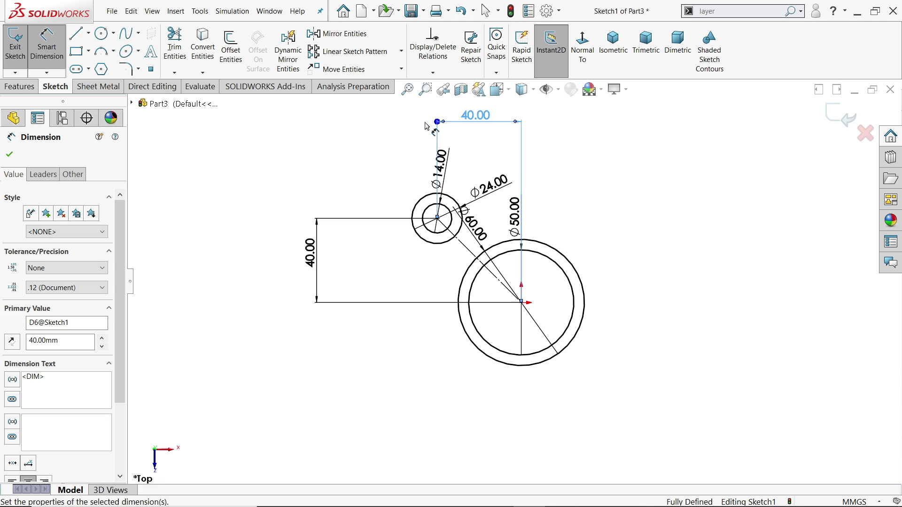
Step: Draw a shallow three-point arc above the 60 mm circle, starting on the 24 mm circle and bowing towards the origin
scroll(556, 355, "down", 3)
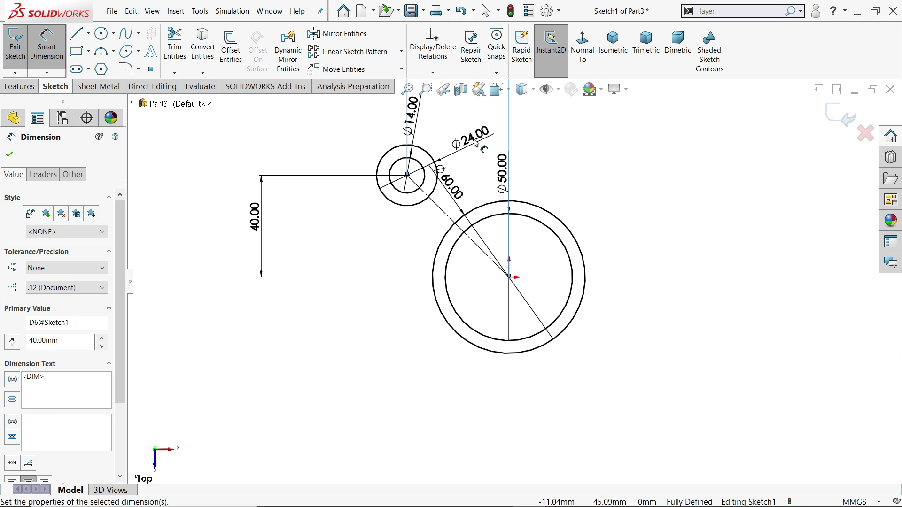
left_click(113, 51)
left_click(133, 93)
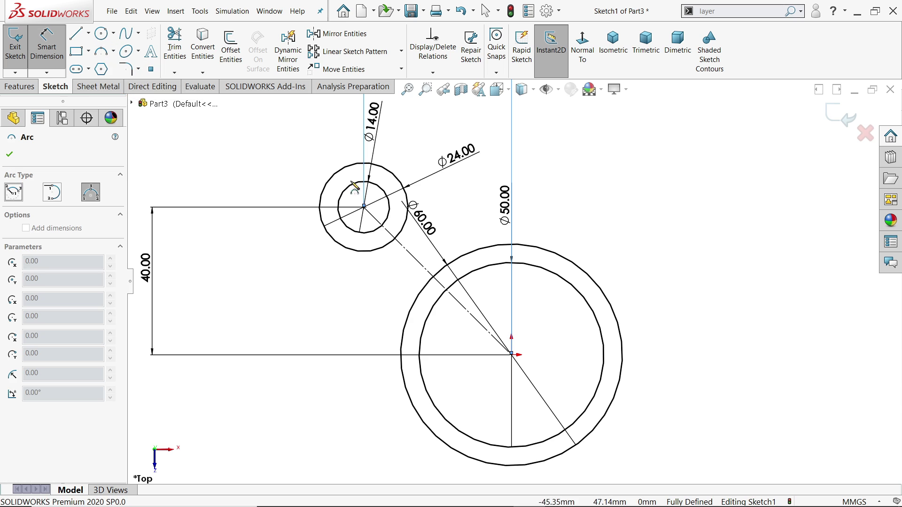
left_click(391, 172)
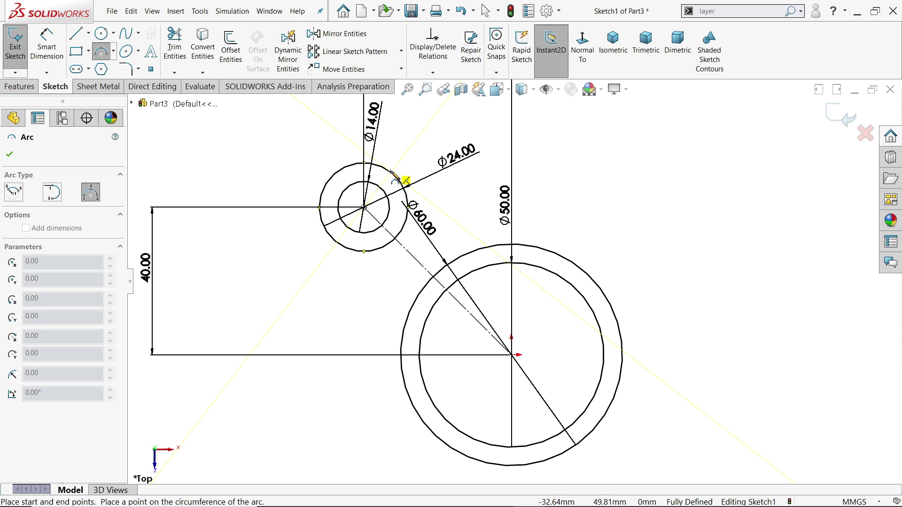
left_click(675, 183)
left_click(579, 203)
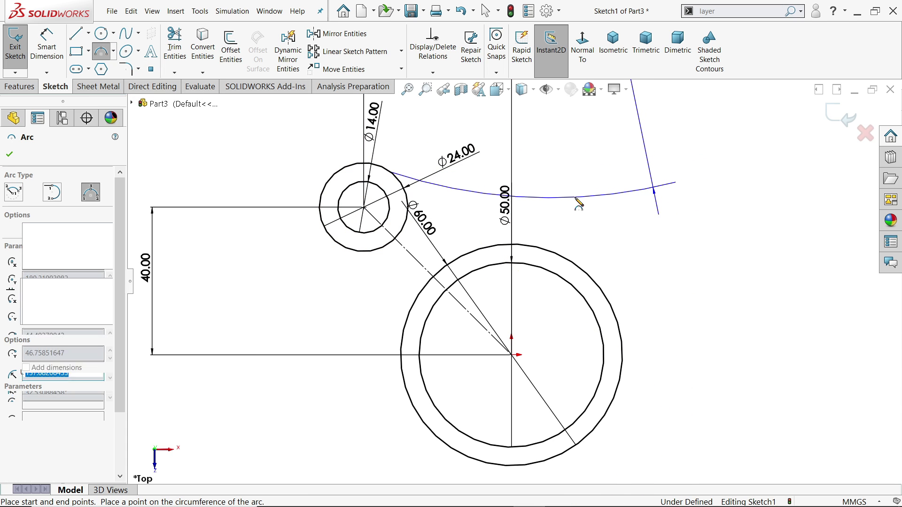
right_click(581, 157)
left_click(606, 157)
Step: Make the new arc tangent to the 24 mm circle it starts on
scroll(396, 178, "down", 5)
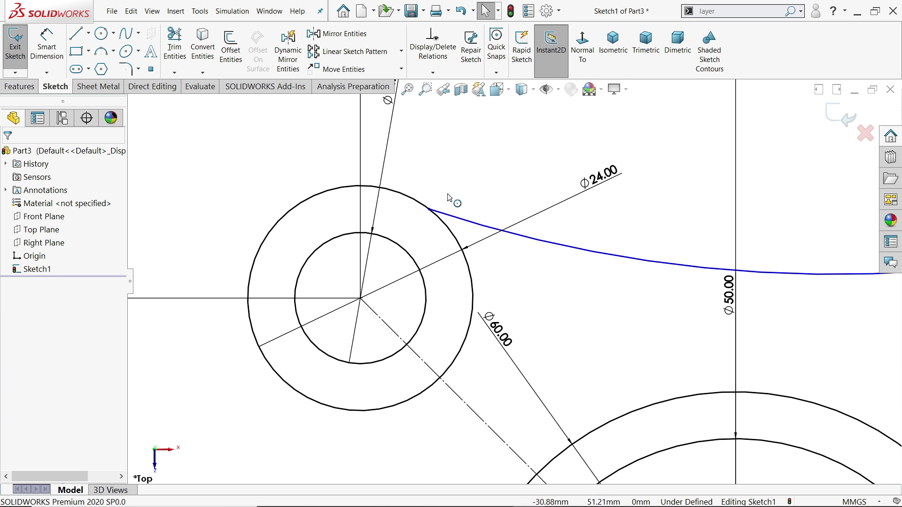
left_click_drag(453, 188, 407, 230)
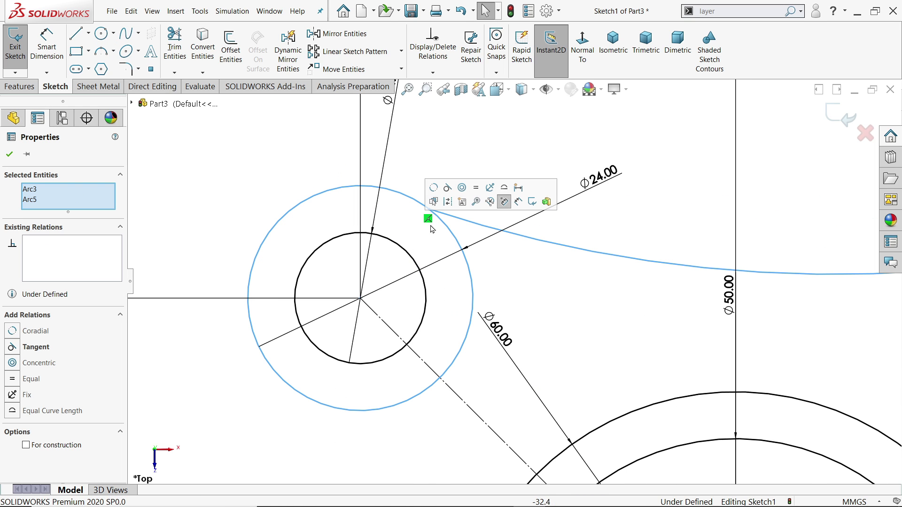
left_click(448, 189)
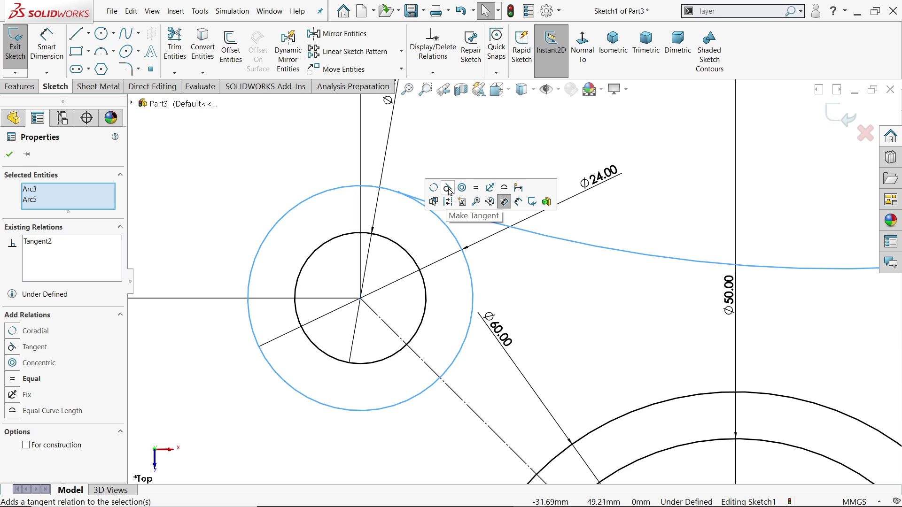
left_click(8, 155)
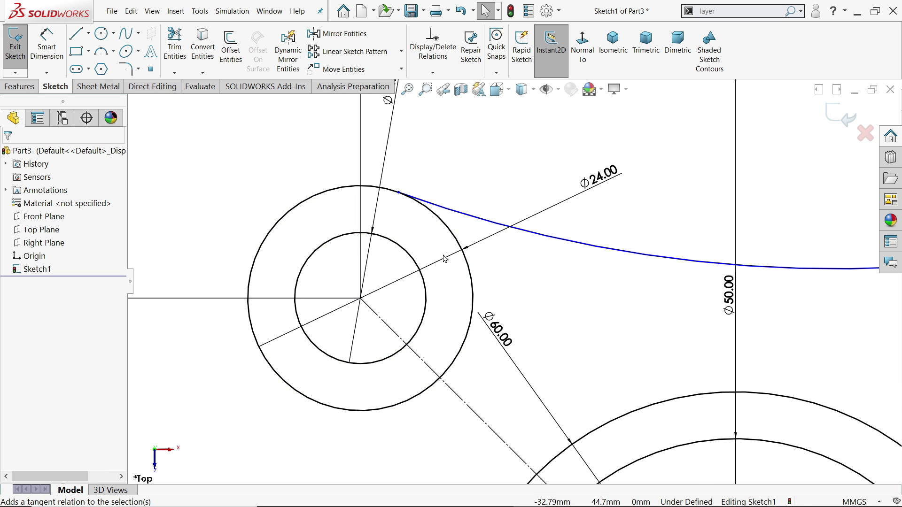
Step: Circular-pattern the 14 mm and 24 mm circles, the arc and the construction line about the origin, with 4 equally spaced instances over 360 degrees
scroll(490, 215, "up", 5)
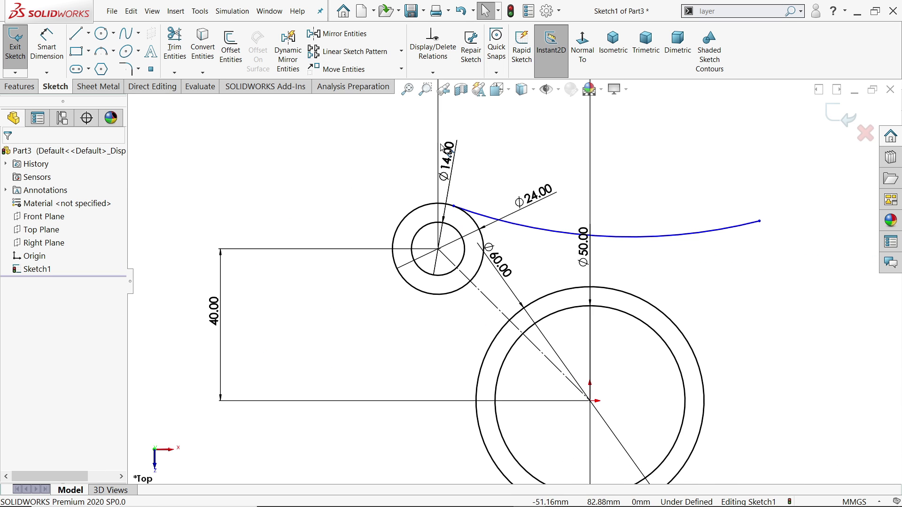
mouse_move(515, 158)
left_mouse_down()
mouse_move(427, 282)
mouse_move(374, 313)
left_mouse_up()
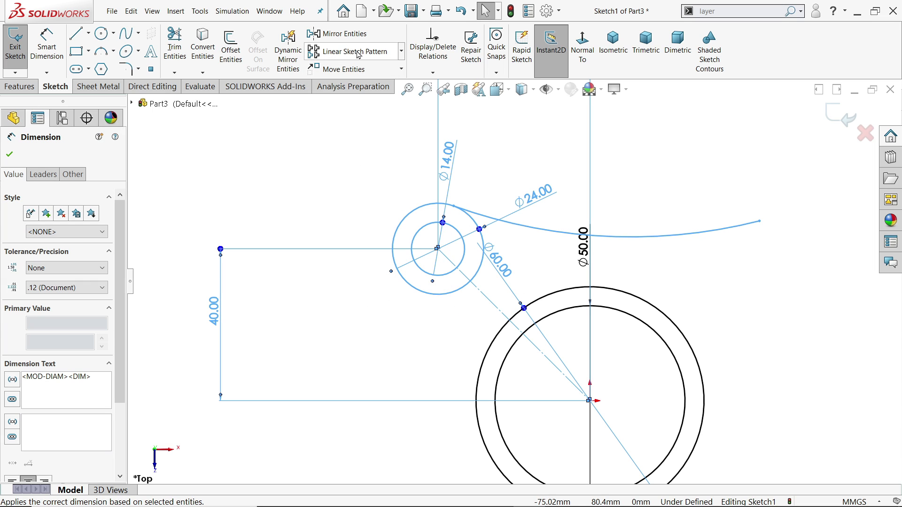
left_click(401, 51)
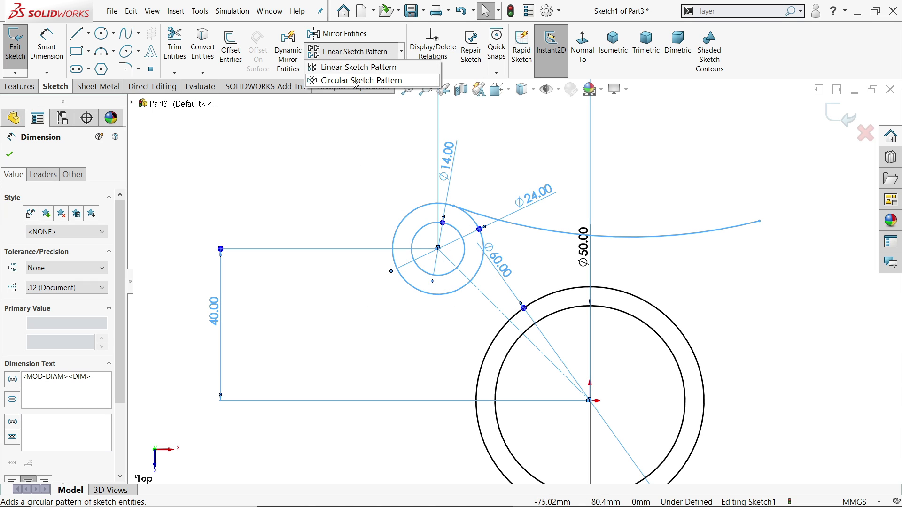
left_click(361, 80)
key("f")
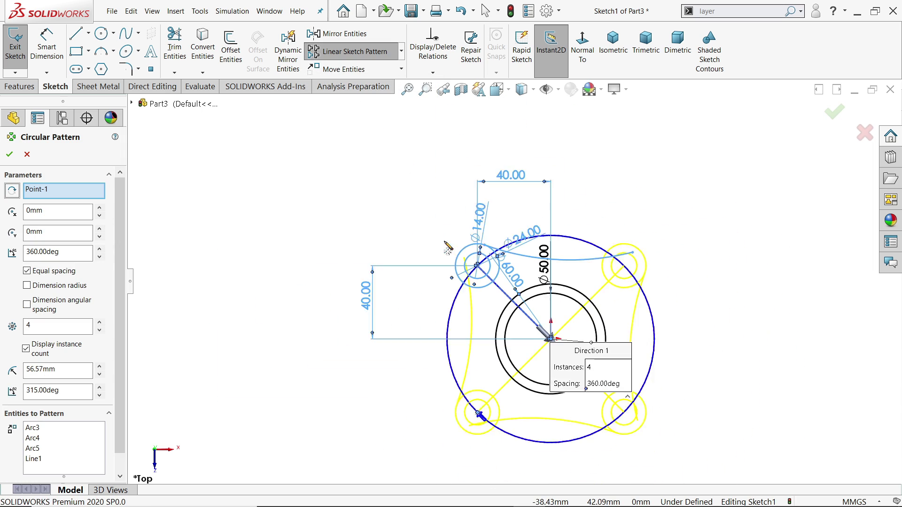
scroll(553, 369, "down", 1)
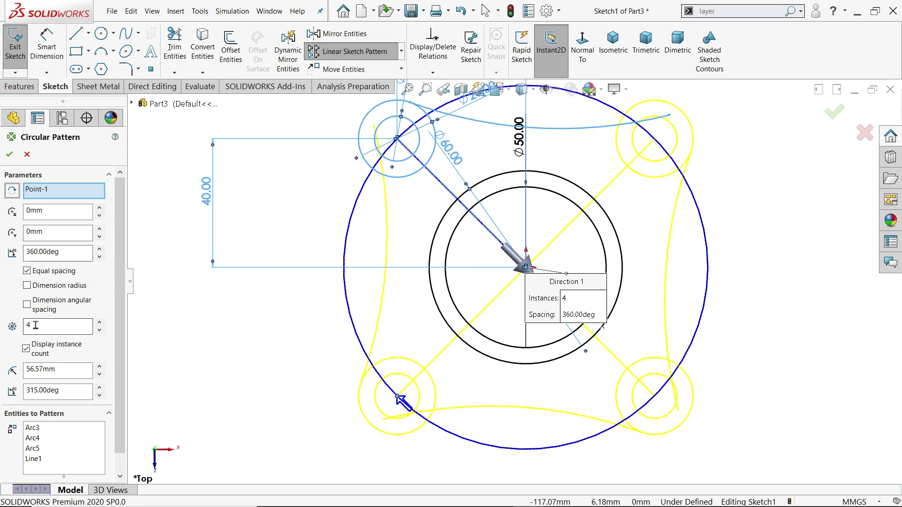
double_click(20, 324)
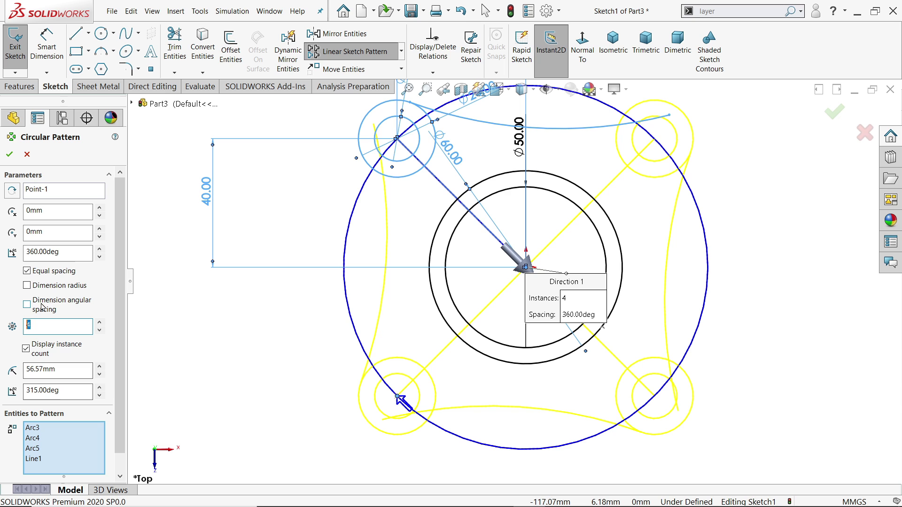
left_click(9, 155)
Step: Attach the upper arc's free end to the outer circle of the upper-right patterned pair and make the two tangent
scroll(397, 238, "down", 2)
scroll(572, 173, "down", 3)
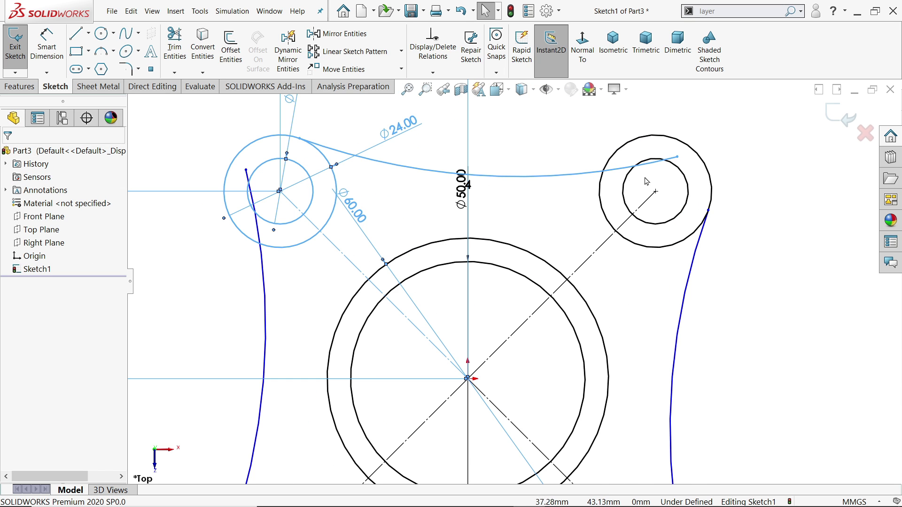
left_click_drag(676, 157, 620, 149)
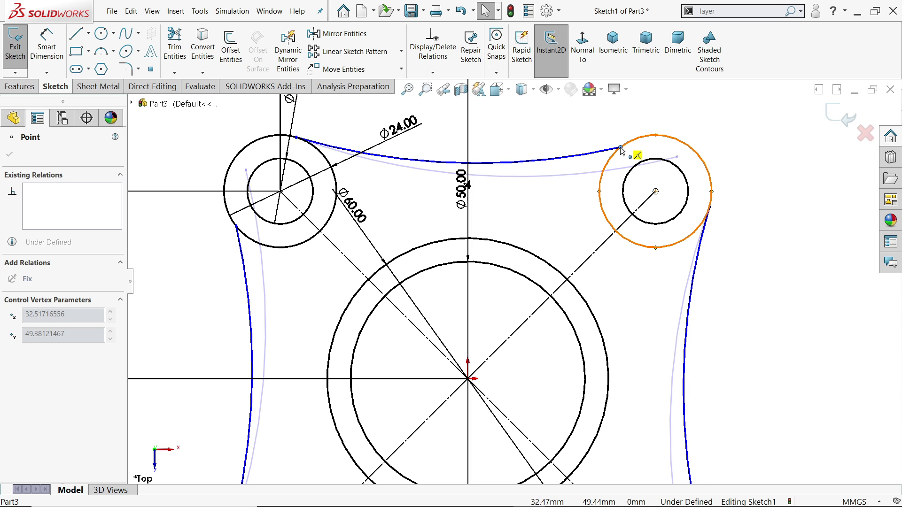
left_click_drag(621, 150, 551, 253)
scroll(622, 151, "down", 5)
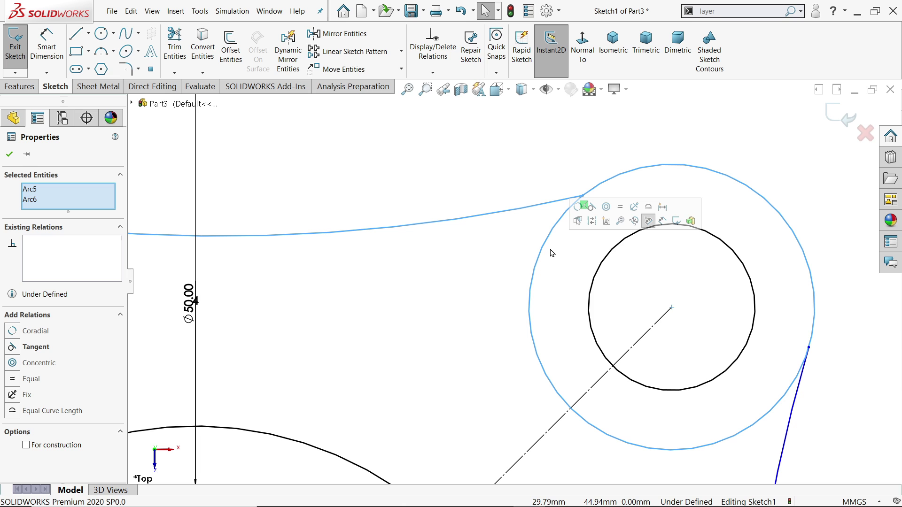
left_click(597, 212)
scroll(517, 277, "up", 1)
left_click(516, 153)
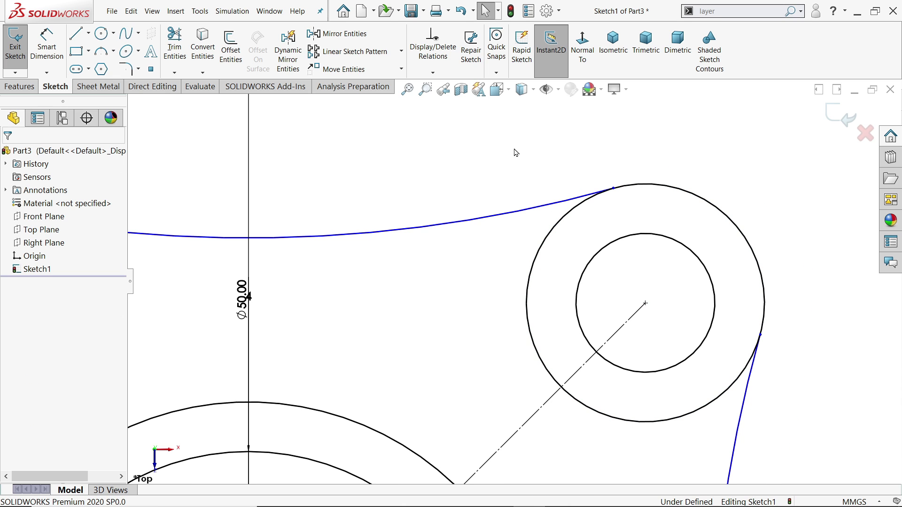
Step: Dimension the upper arc's radius as 75 mm and switch to the isometric view
scroll(521, 159, "up", 4)
scroll(487, 328, "down", 1)
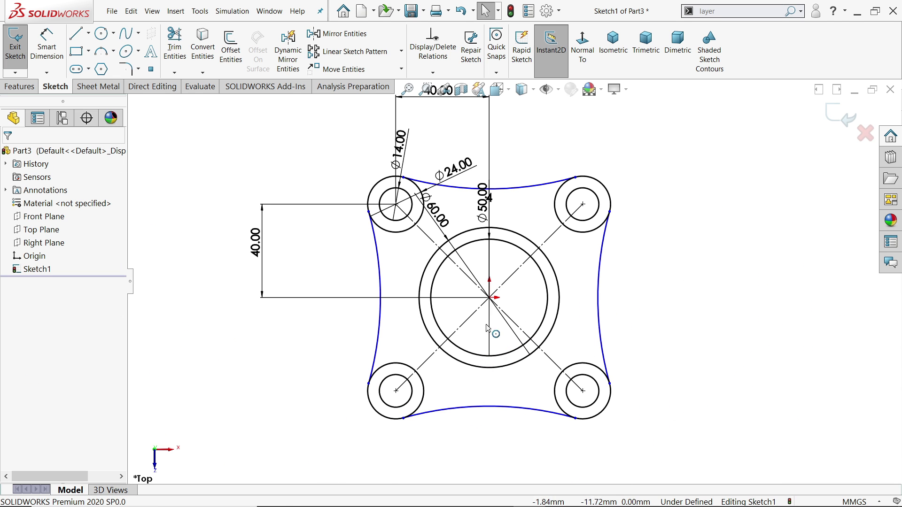
scroll(505, 264, "down", 1)
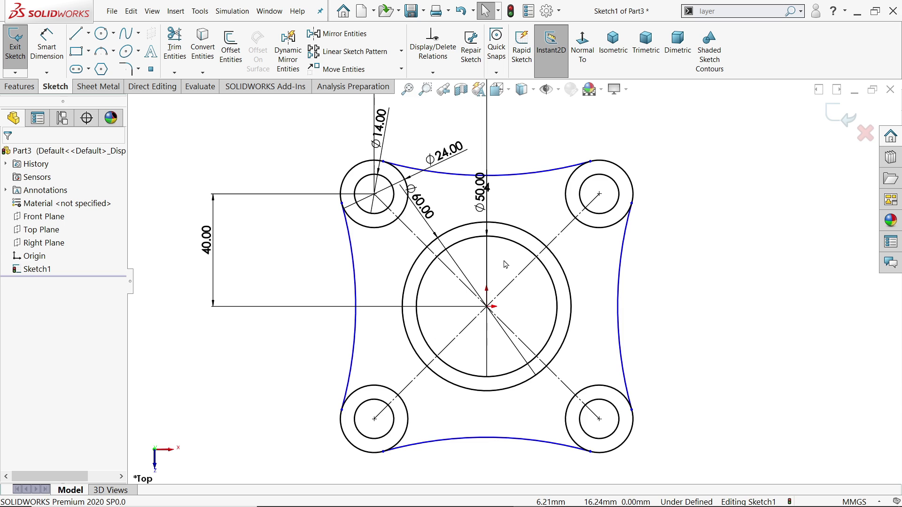
left_click(46, 49)
left_click(521, 178)
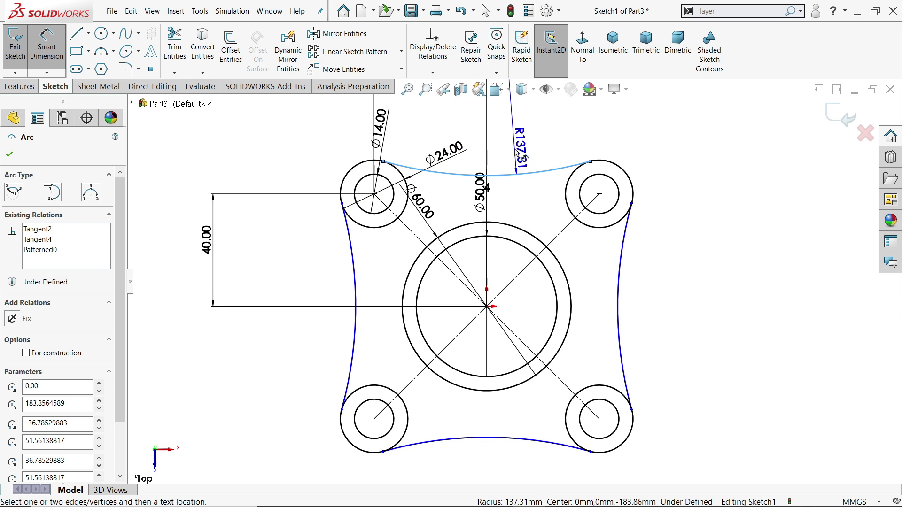
left_click(514, 148)
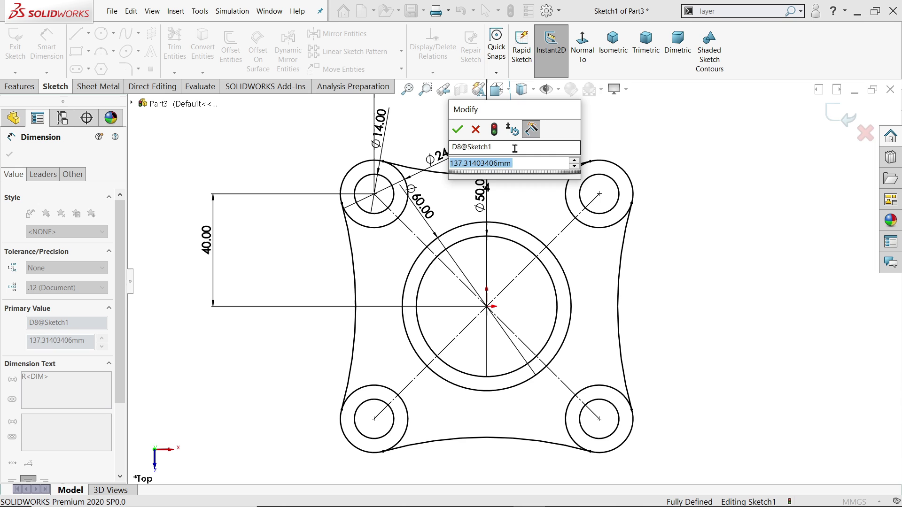
key("BackSpace")
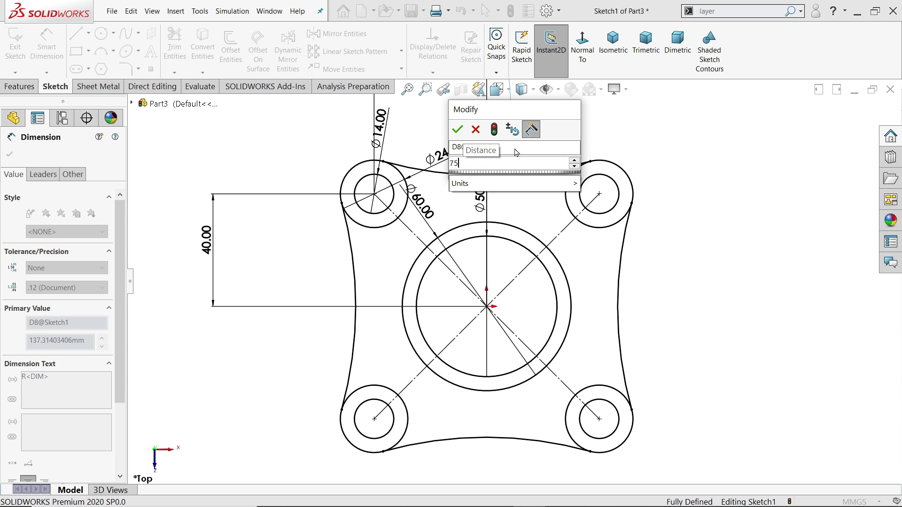
left_click(457, 129)
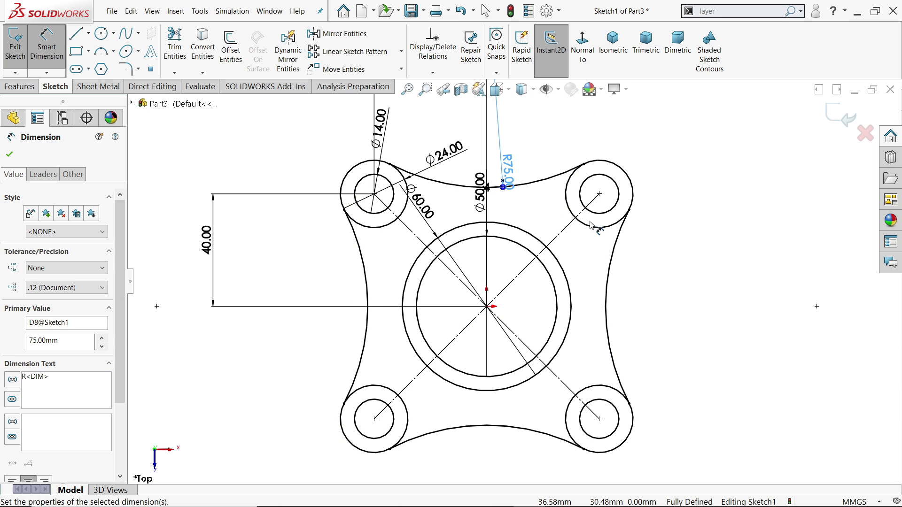
left_click(613, 45)
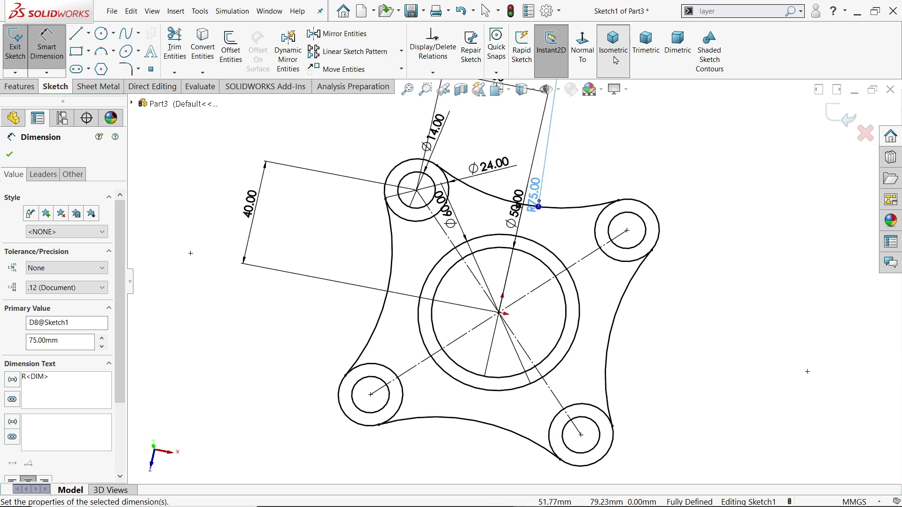
Step: Exit the sketch and start an Extruded Boss/Base, choosing the central web region and the rings around the four corner holes as contours
left_click(841, 116)
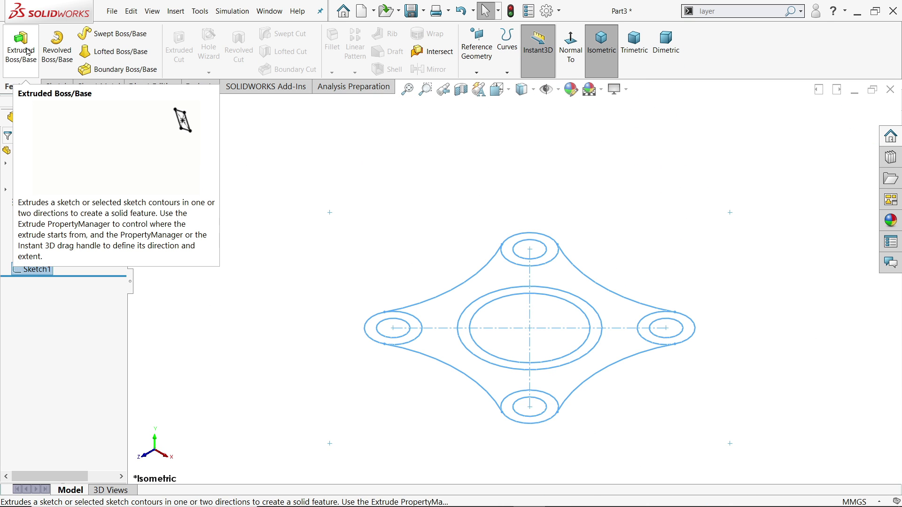
left_click(20, 60)
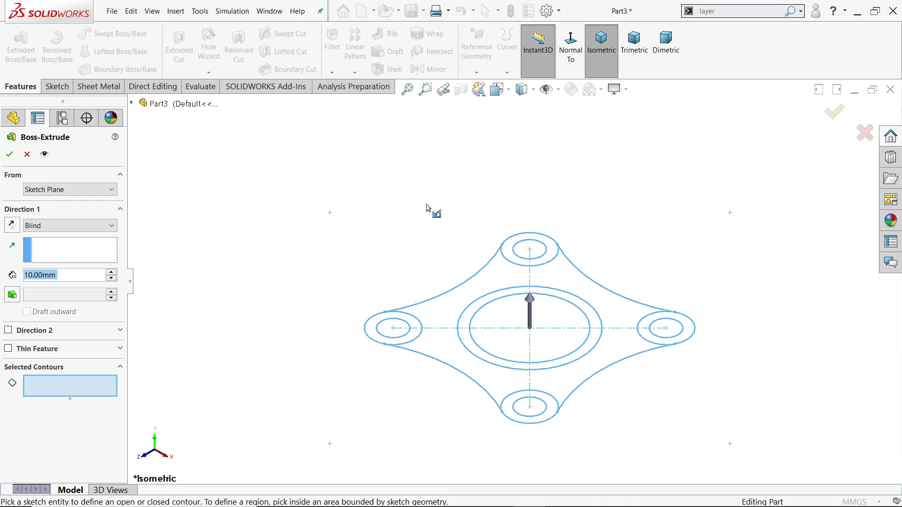
scroll(590, 375, "down", 2)
scroll(587, 371, "down", 2)
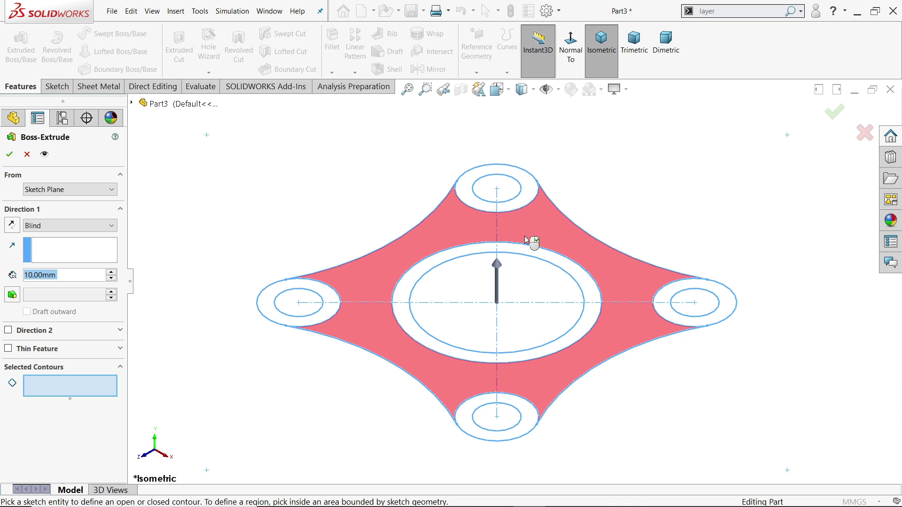
left_click(526, 199)
left_click(540, 235)
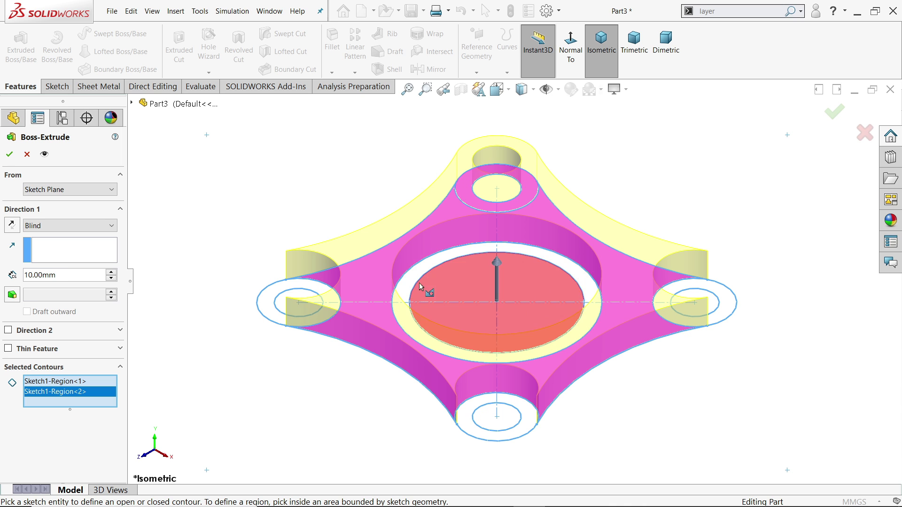
left_click(264, 307)
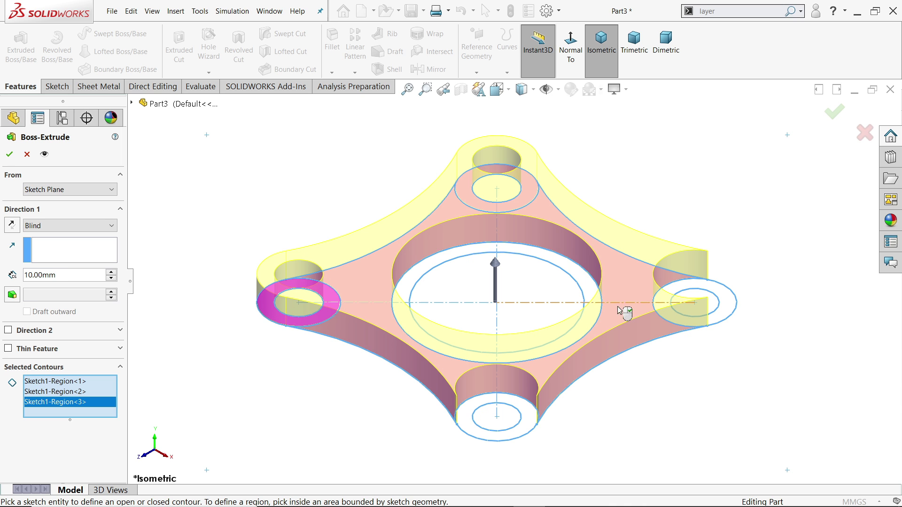
left_click(729, 312)
left_click(534, 430)
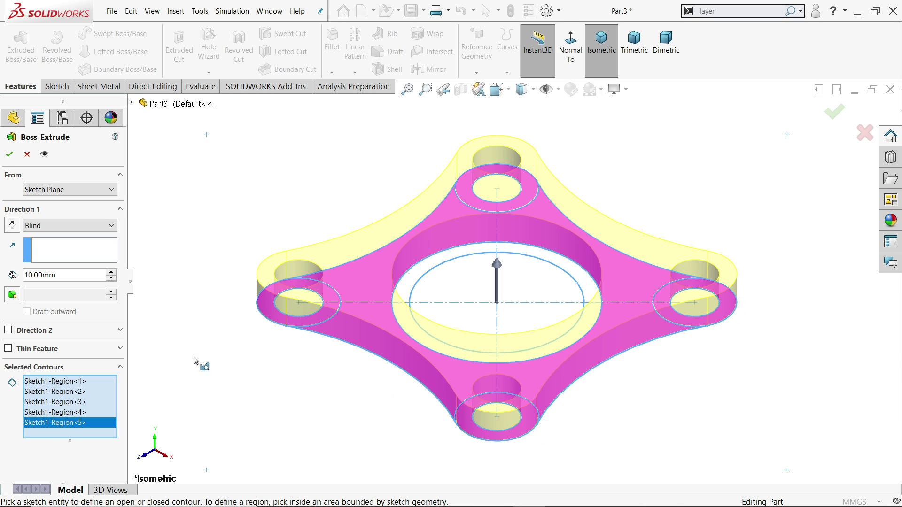
Step: Extrude the selected flange contours upward as a Blind boss with a depth of 20 mm
left_click(37, 226)
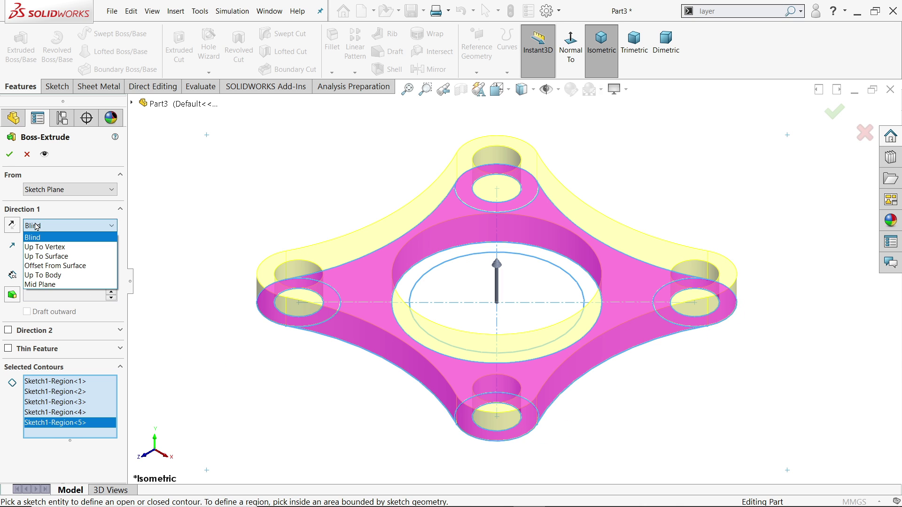
left_click(35, 238)
left_click(11, 227)
left_click(10, 227)
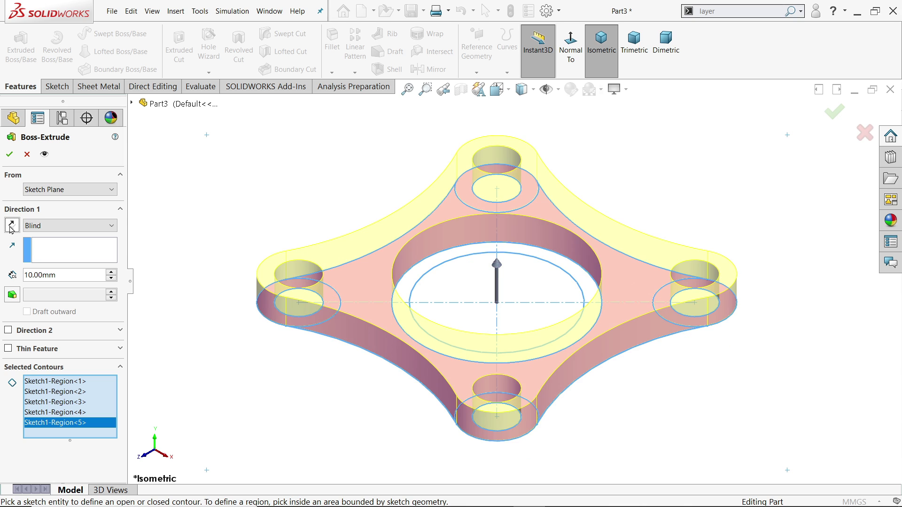
left_click_drag(73, 276, 3, 275)
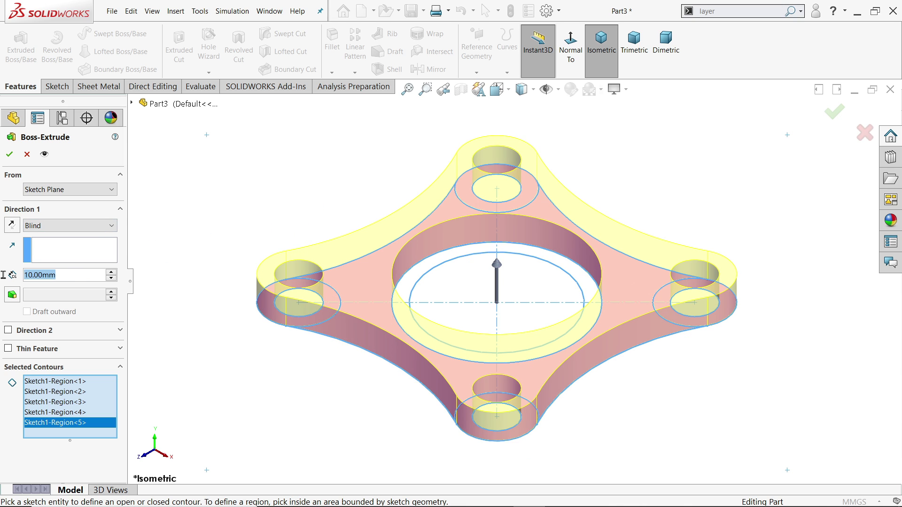
type("20")
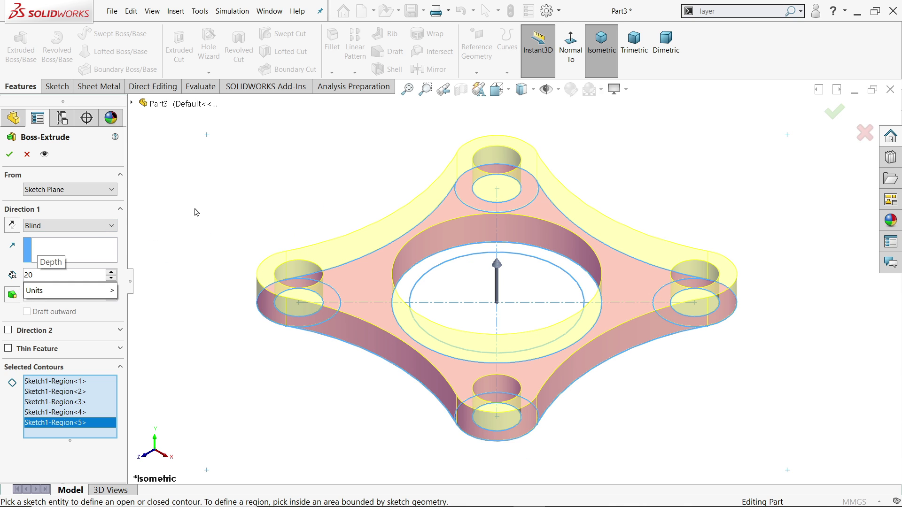
key("Return")
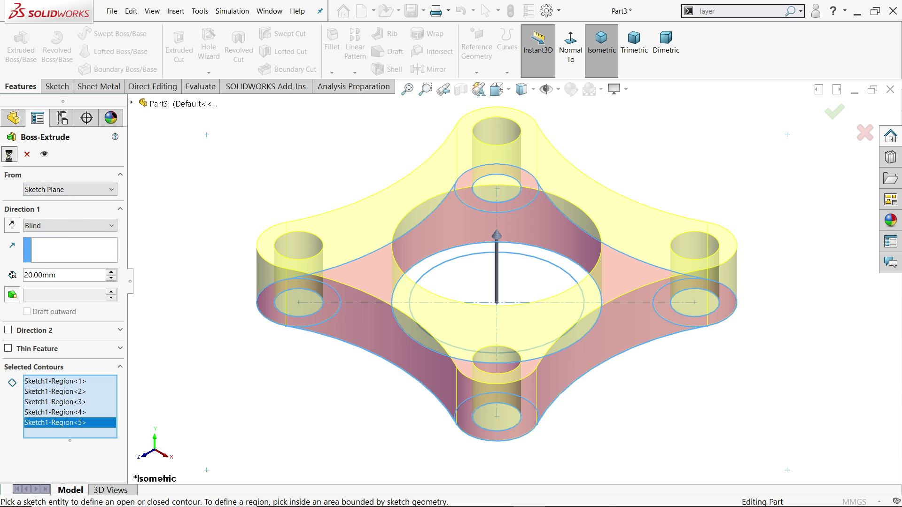
left_click(10, 155)
left_click(269, 179)
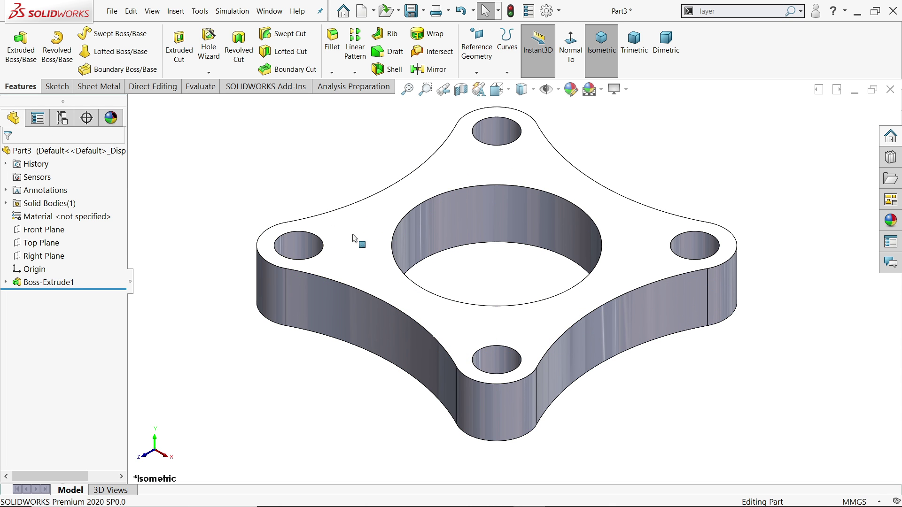
Step: Shell the flange to a 5 mm wall thickness with the preview shown, removing its bottom face
middle_click_drag(397, 364, 382, 141)
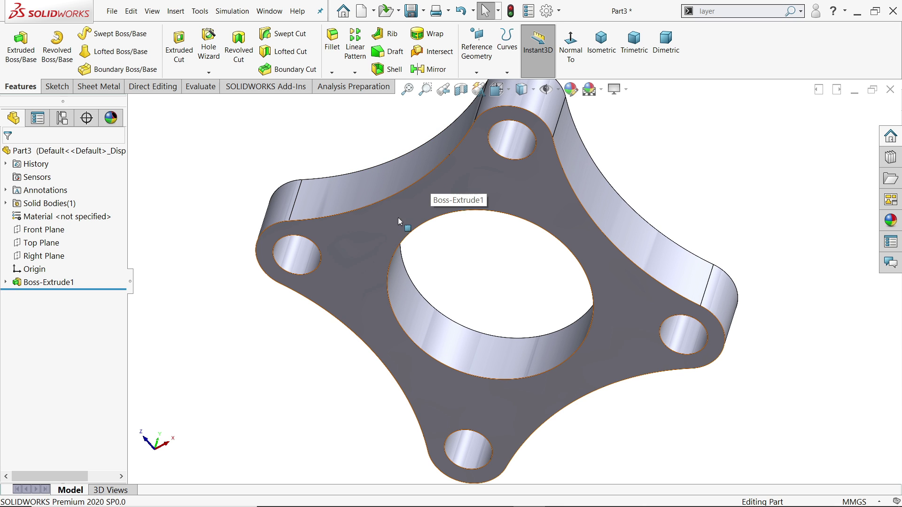
left_click(392, 70)
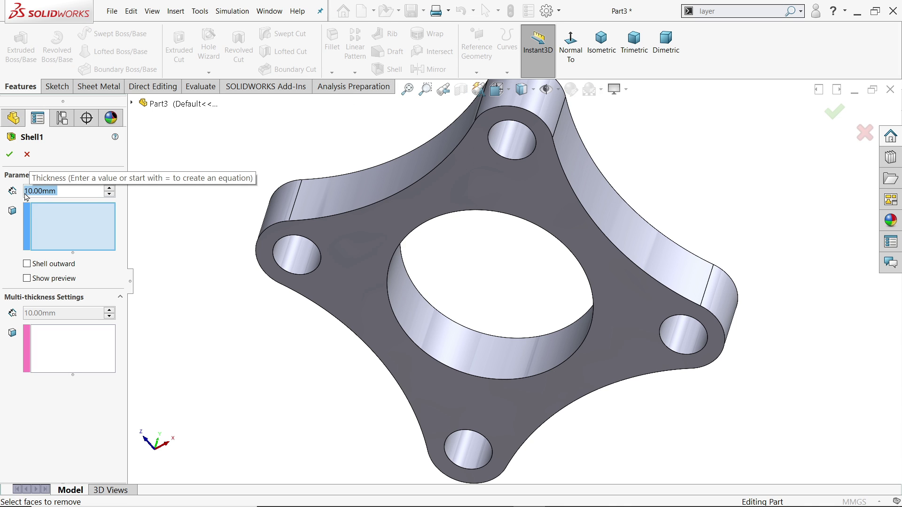
type("5")
key("Tab")
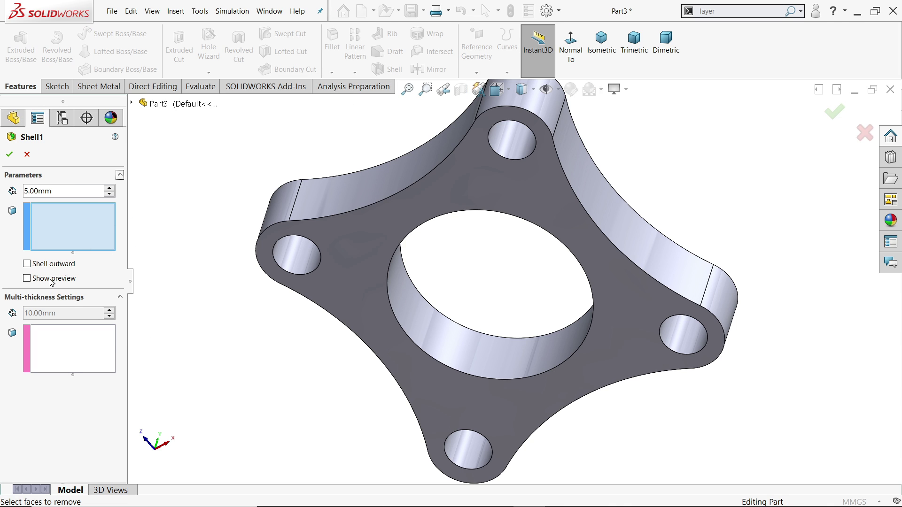
left_click(27, 279)
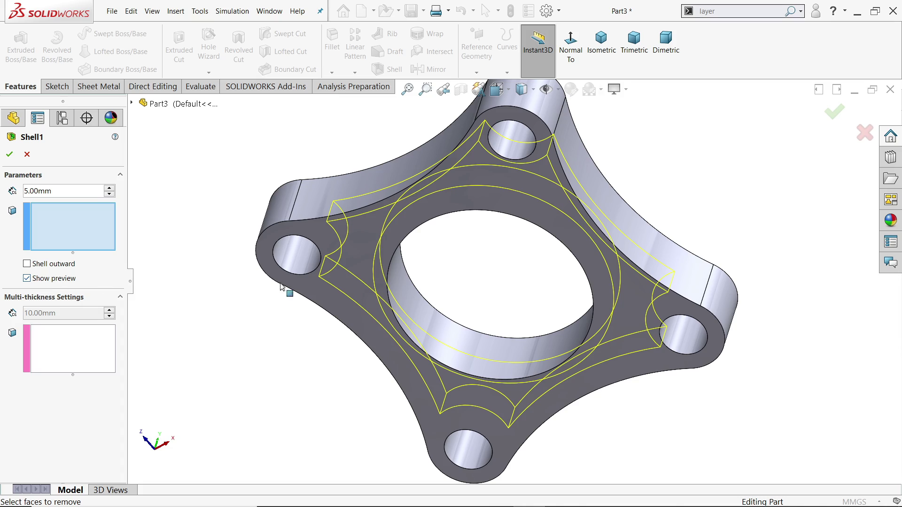
left_click(364, 254)
middle_click_drag(366, 255, 373, 149)
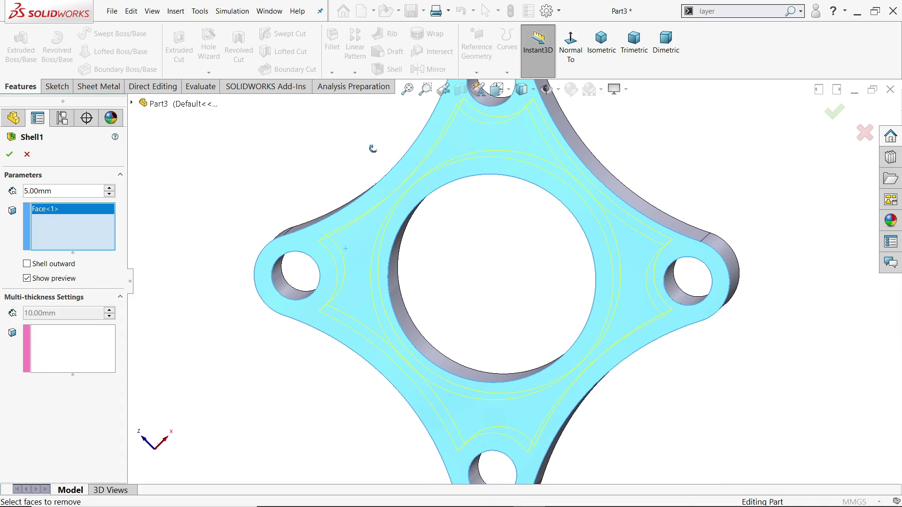
left_click(9, 155)
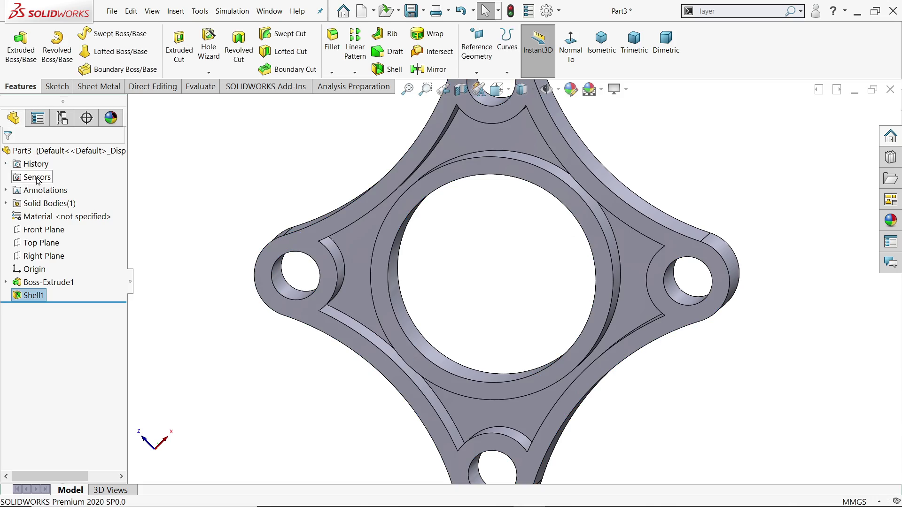
Step: Start a second Extruded Boss/Base from the flange sketch, choosing the ring between the 50 mm and 60 mm circles as its contour
mouse_move(240, 258)
middle_mouse_down()
mouse_move(225, 177)
mouse_move(213, 173)
mouse_move(246, 198)
mouse_move(266, 191)
mouse_move(244, 202)
middle_mouse_up()
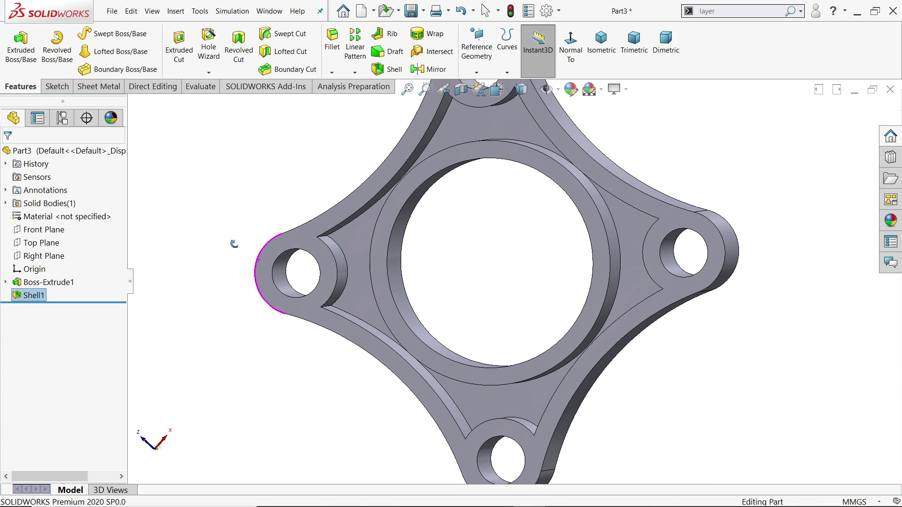
left_click(6, 282)
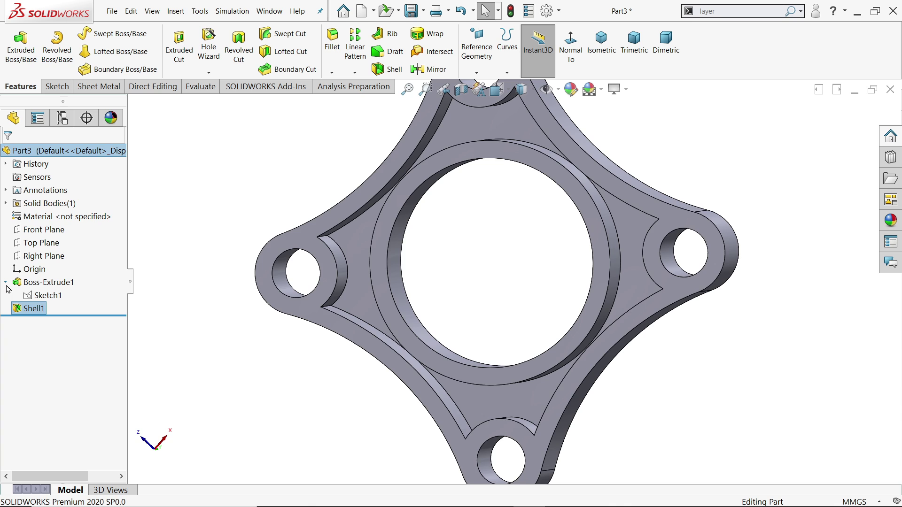
left_click(47, 295)
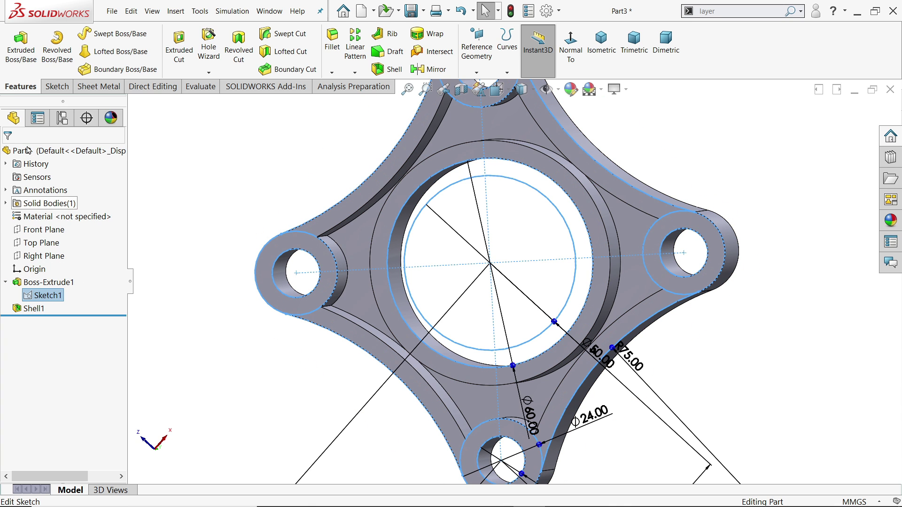
left_click(20, 62)
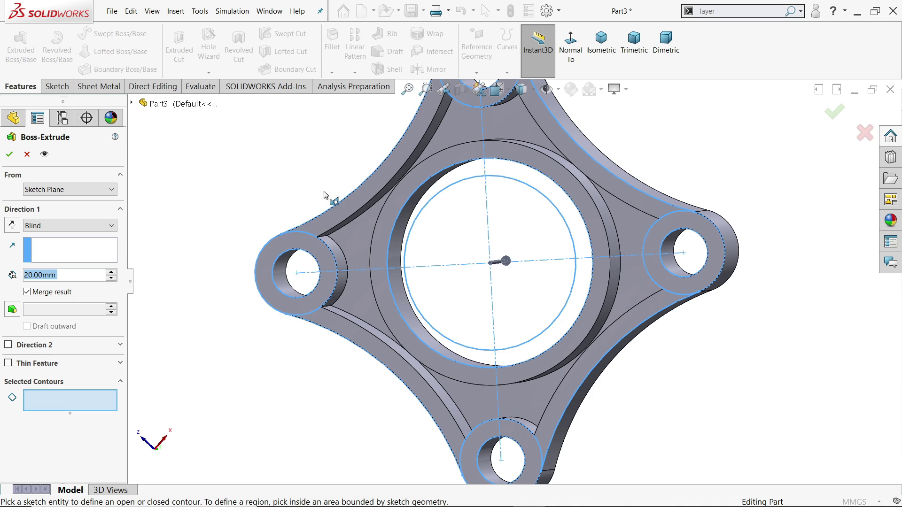
mouse_move(339, 178)
middle_mouse_down()
mouse_move(316, 385)
mouse_move(306, 396)
mouse_move(359, 316)
mouse_move(332, 364)
middle_mouse_up()
scroll(331, 363, "up", 3)
scroll(587, 198, "down", 2)
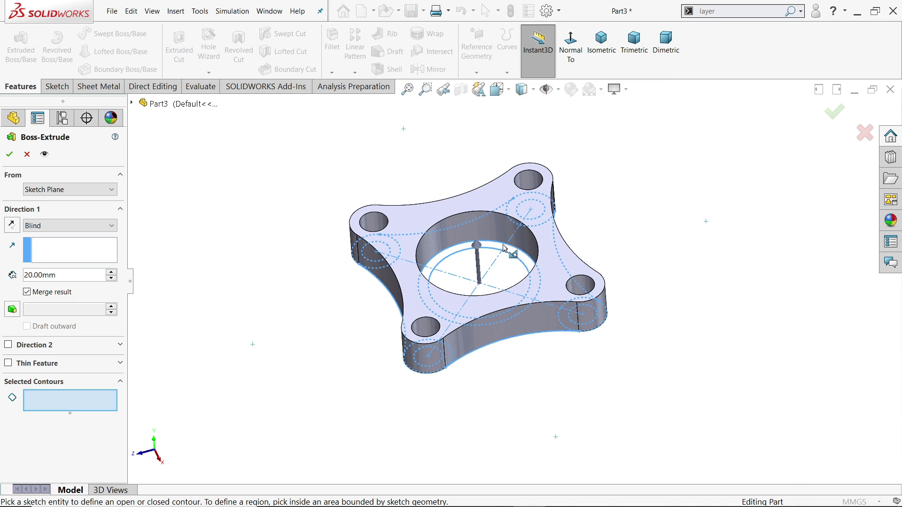
scroll(499, 255, "down", 3)
left_click(413, 277)
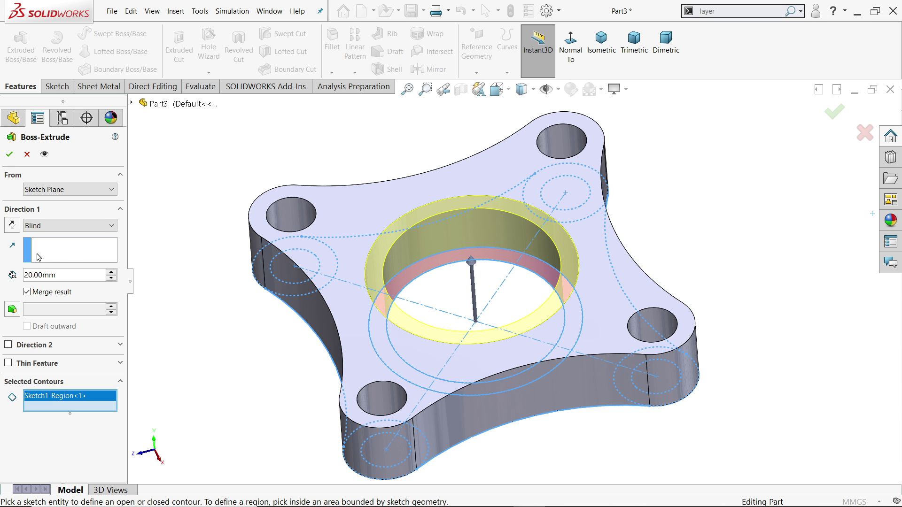
Step: Extrude the central ring upward 60 mm, merged with the flange
left_click_drag(75, 276, 13, 270)
type("60")
key("Return")
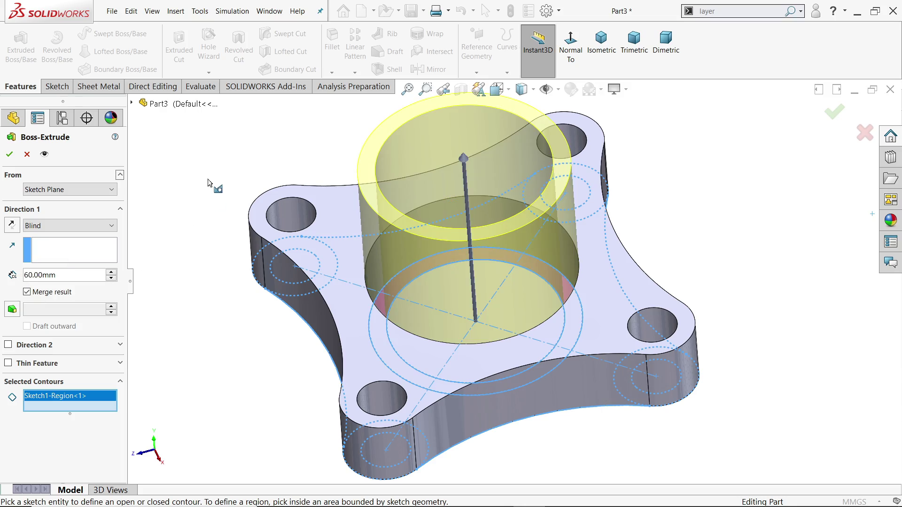
middle_click_drag(210, 315, 207, 295)
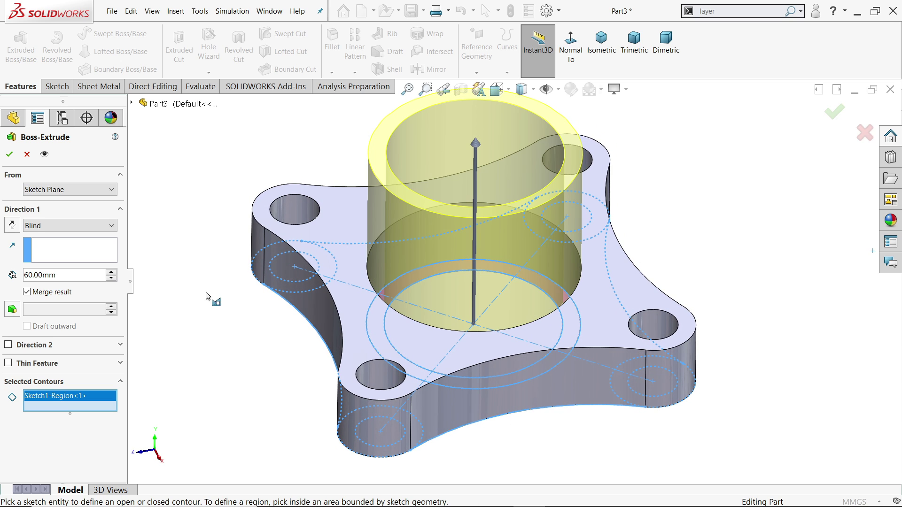
left_click(9, 155)
Step: Edit the first flange extrusion to add the ring between the 50 mm and 60 mm circles to its selected contours
middle_click_drag(308, 354, 318, 183)
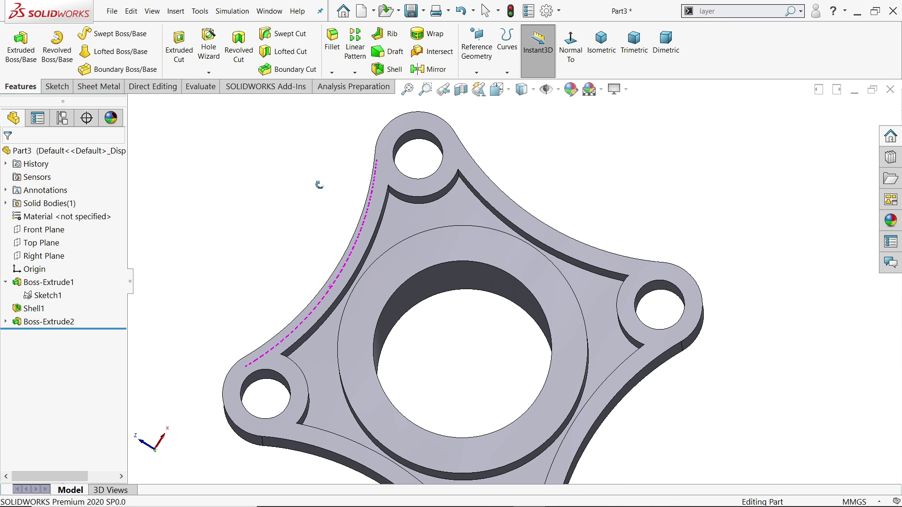
scroll(470, 343, "down", 4)
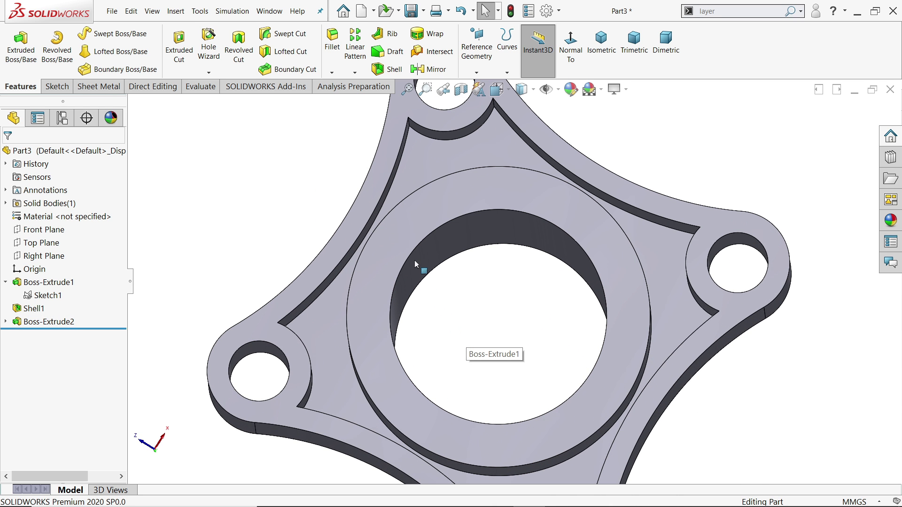
left_click(33, 286)
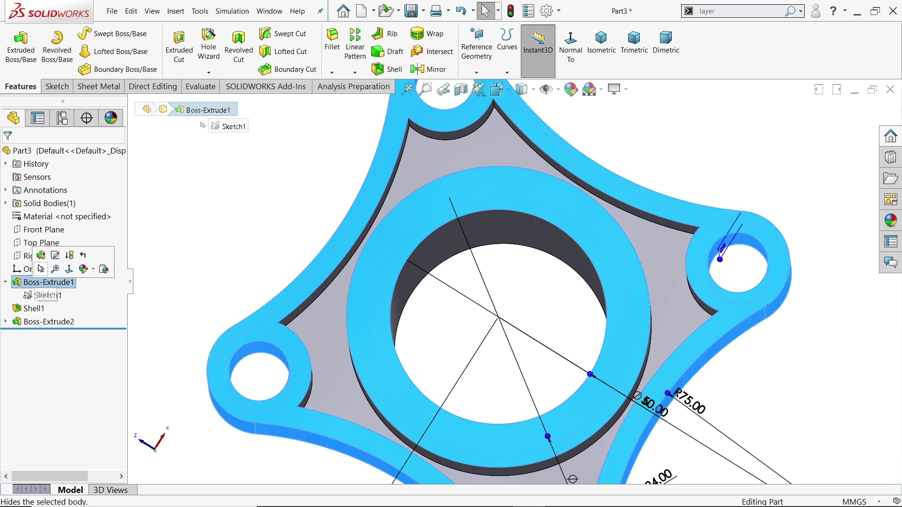
left_click(42, 258)
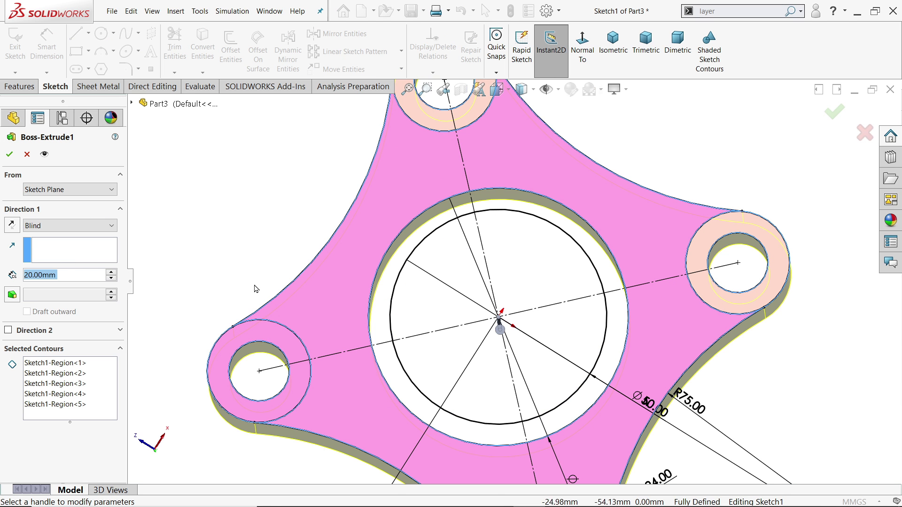
left_click(70, 414)
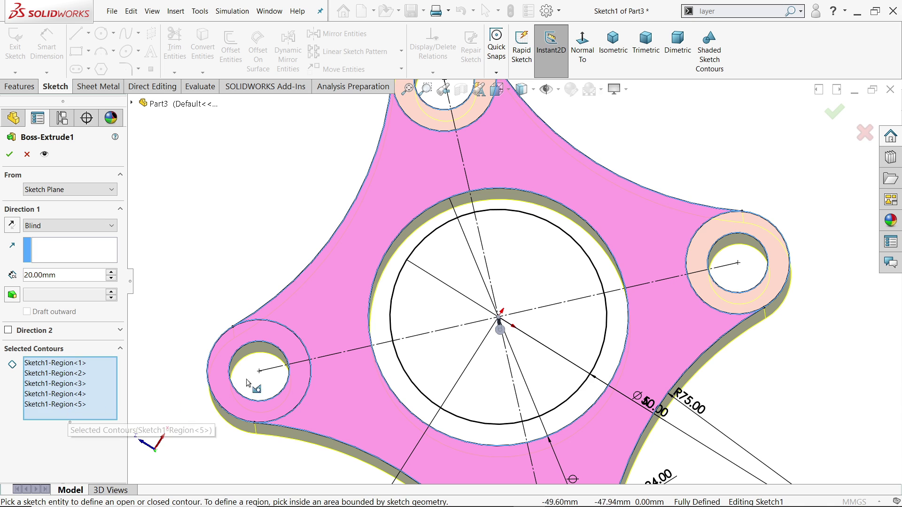
left_click(398, 287)
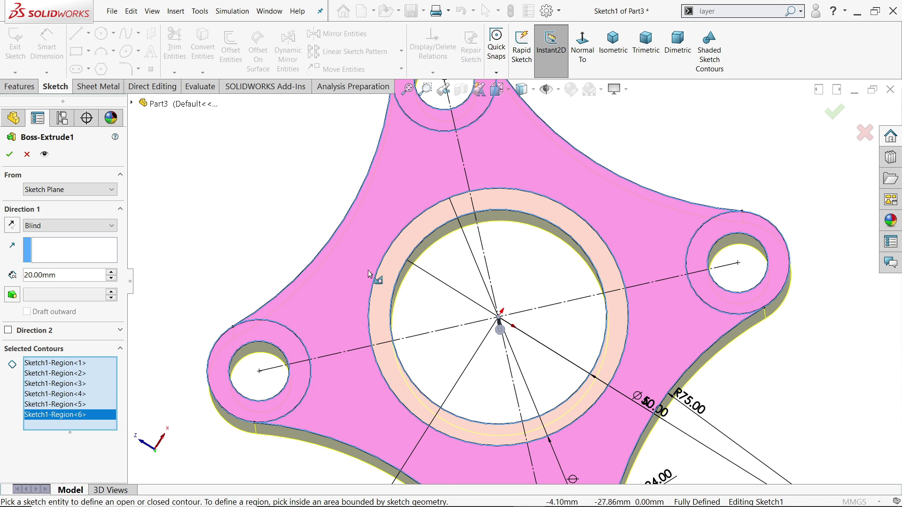
left_click(9, 158)
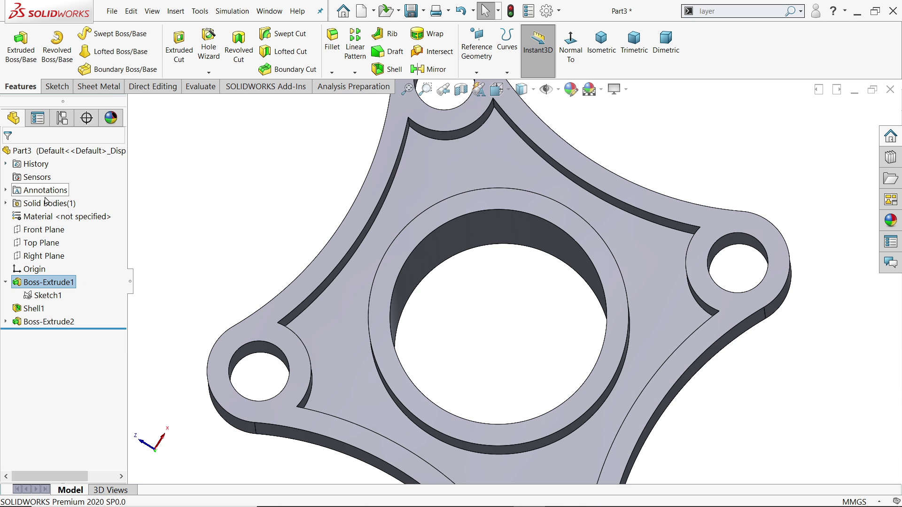
Step: Orbit the part to an overview, and switch to Photos to examine the clamp lug dimensions in the model mania 2021 drawing
middle_click_drag(403, 306, 480, 429)
scroll(395, 350, "up", 5)
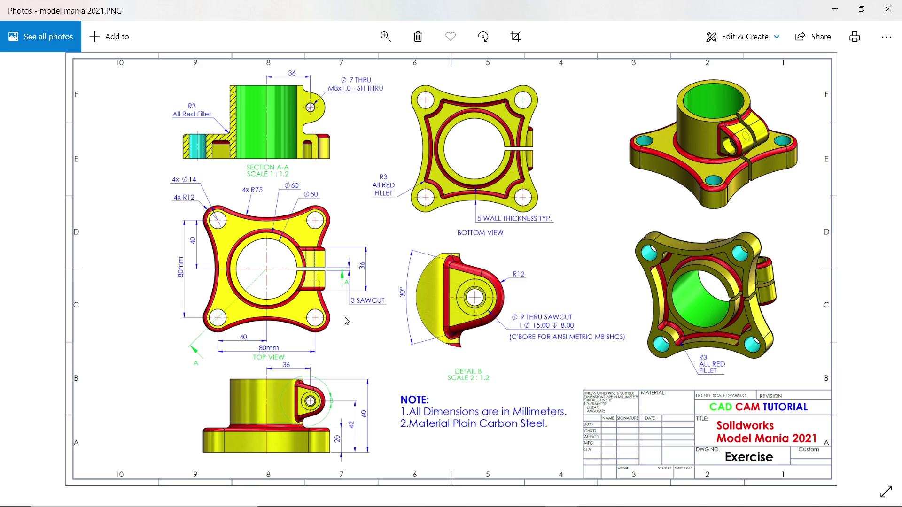
scroll(357, 273, "up", 5)
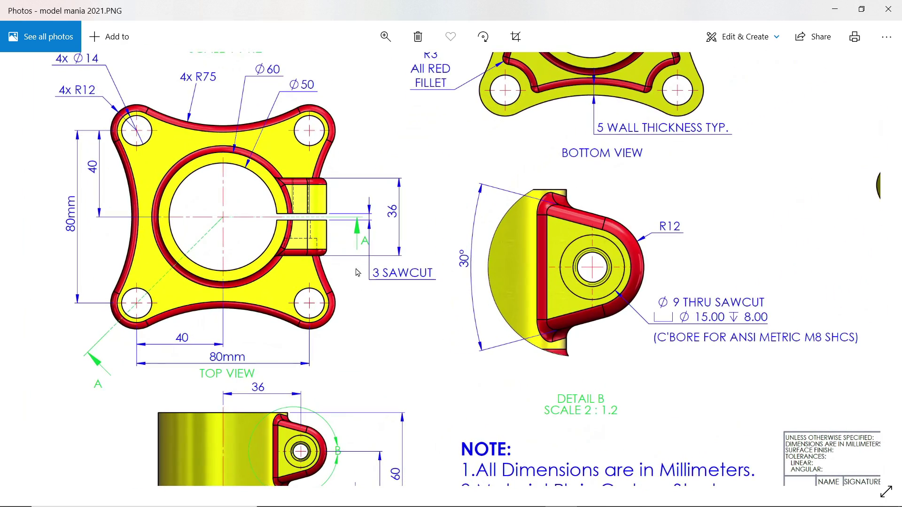
Step: Examine the clamp lug's width, saw cut, angle, arc radius and centre position across the drawing's section, top, front and detail views
left_click_drag(358, 272, 397, 352)
left_click_drag(373, 291, 391, 326)
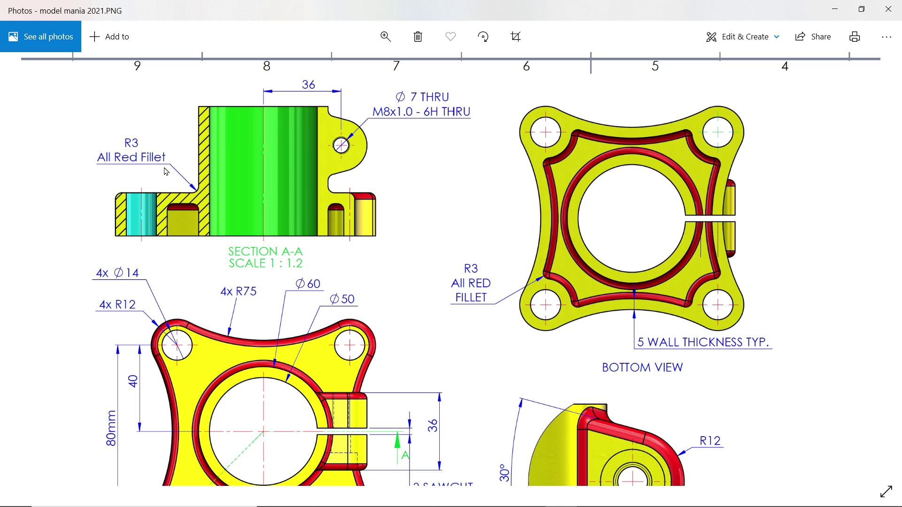
left_click_drag(353, 352, 337, 273)
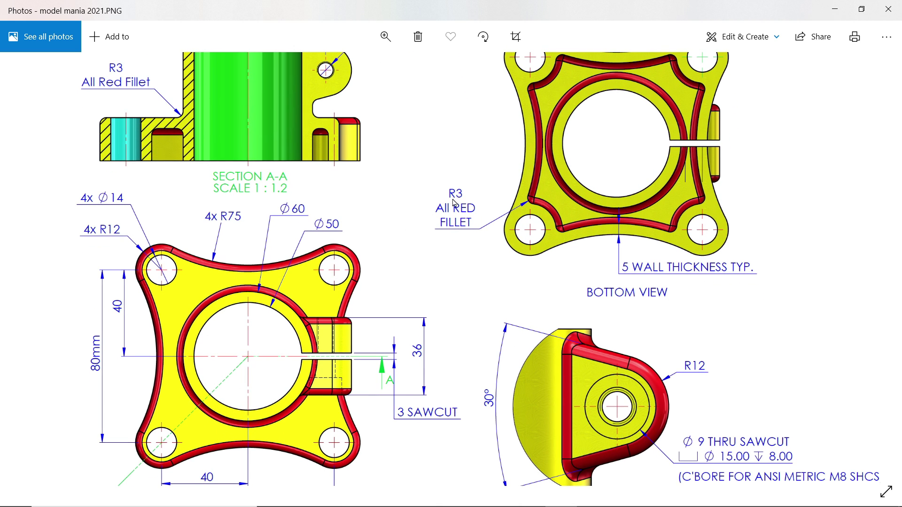
left_click_drag(438, 332, 429, 285)
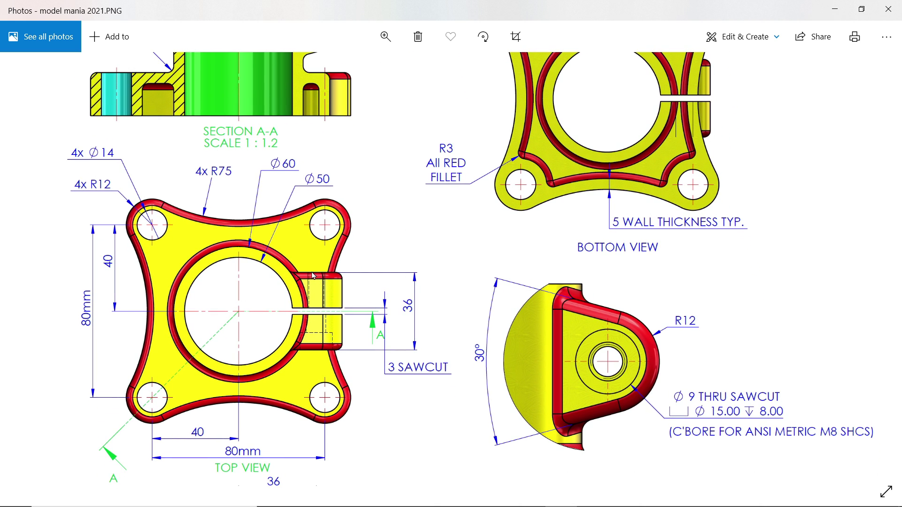
left_click_drag(397, 336, 380, 306)
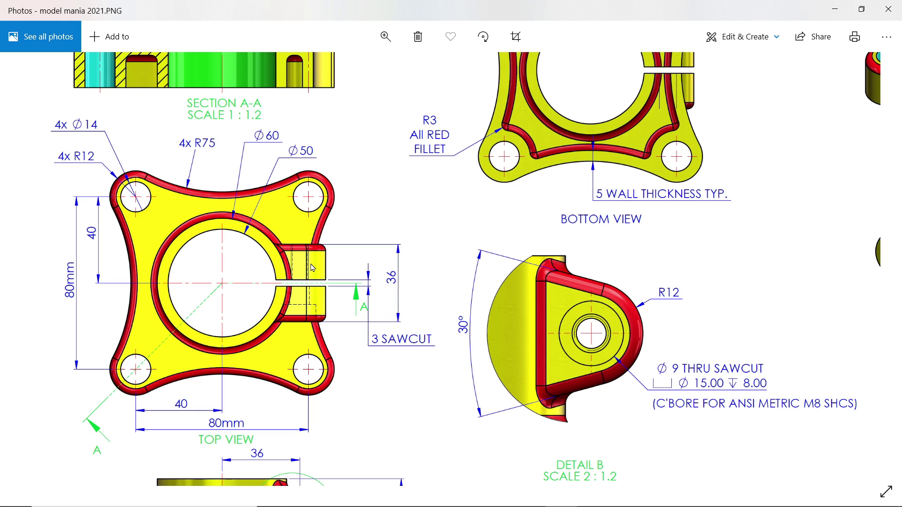
left_click_drag(394, 344, 403, 176)
left_click_drag(474, 247, 451, 342)
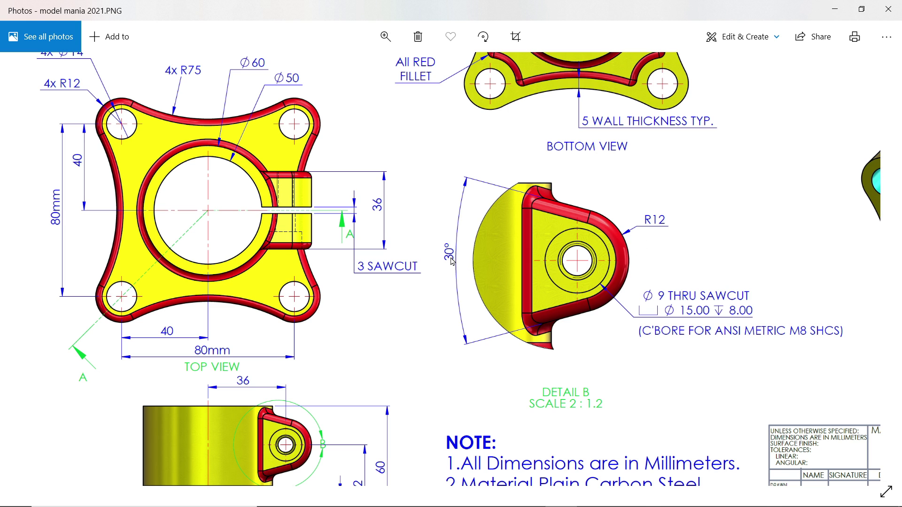
scroll(384, 345, "down", 5)
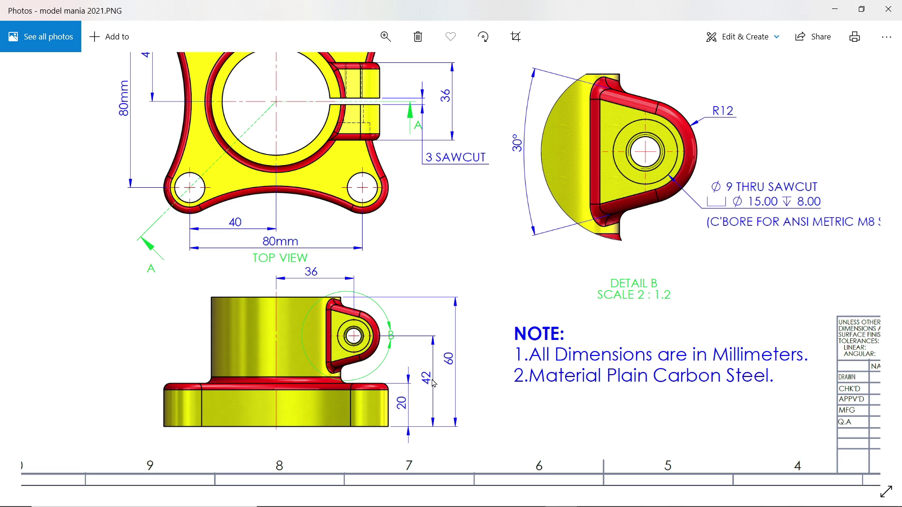
scroll(452, 259, "up", 5)
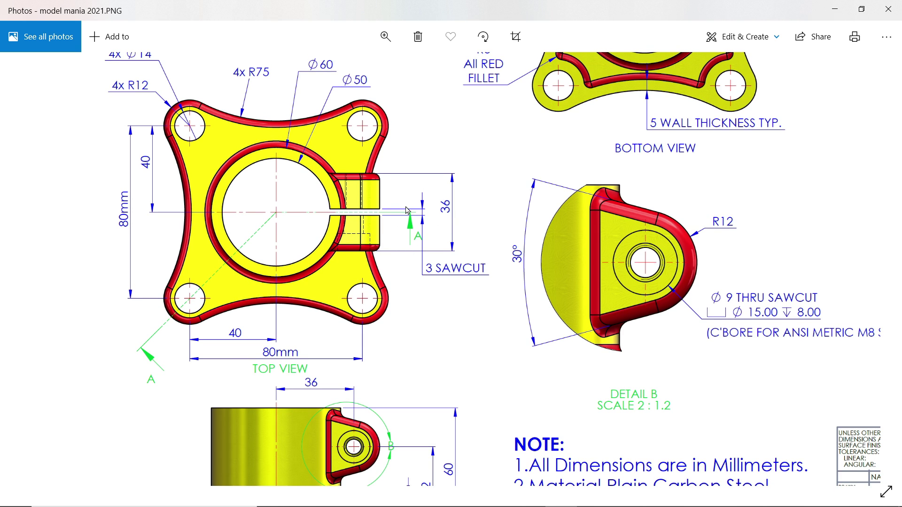
Step: Switch back to SOLIDWORKS and start a new sketch on the Front Plane
left_click(834, 9)
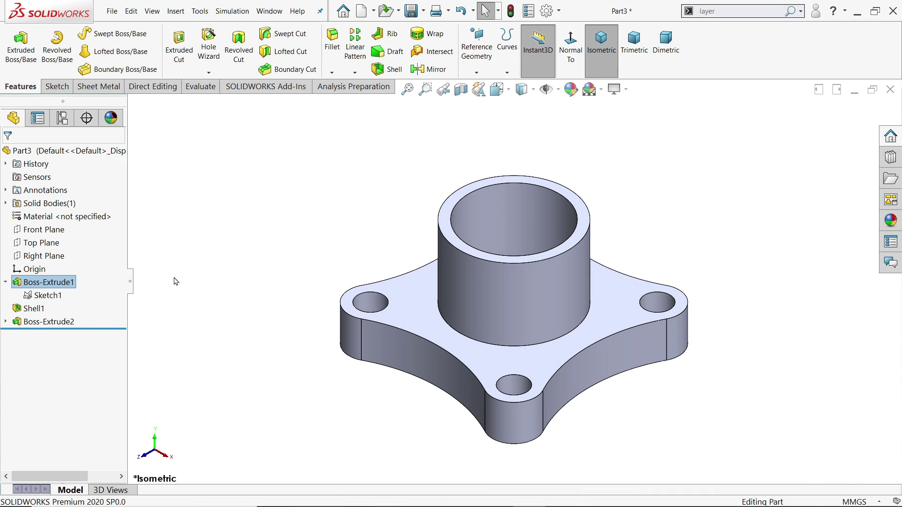
left_click(51, 230)
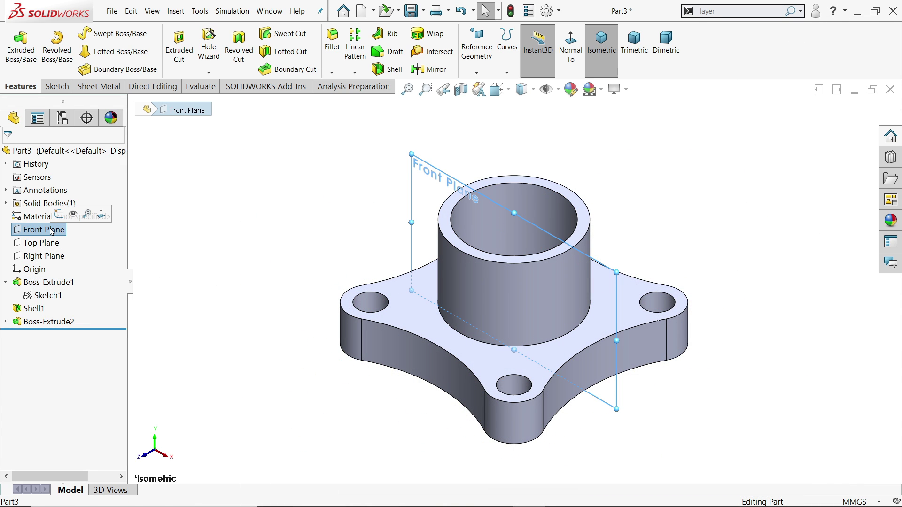
left_click(58, 214)
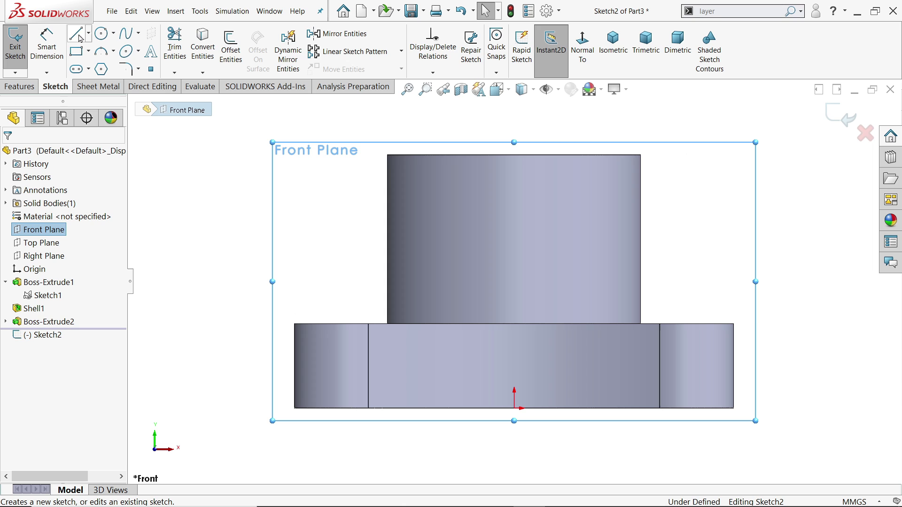
Step: Sketch a closed lug profile beside the cylinder: two converging lines, a tangent end arc of about 8 mm radius, and a vertical line about 28 mm long
left_click(78, 36)
left_click(610, 180)
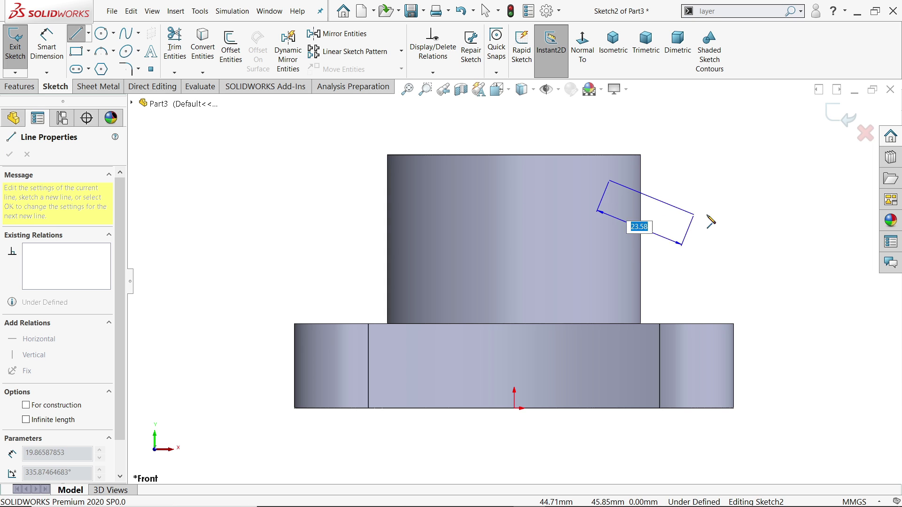
left_click(714, 206)
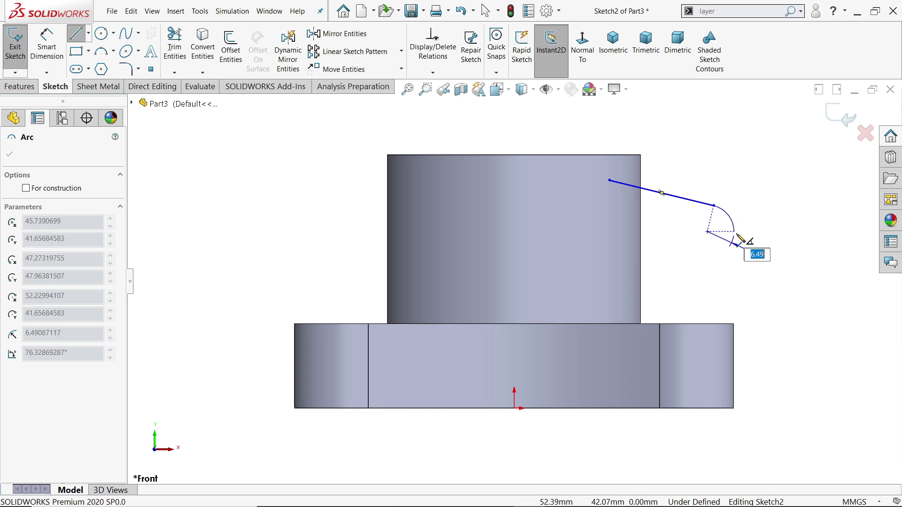
left_click(714, 273)
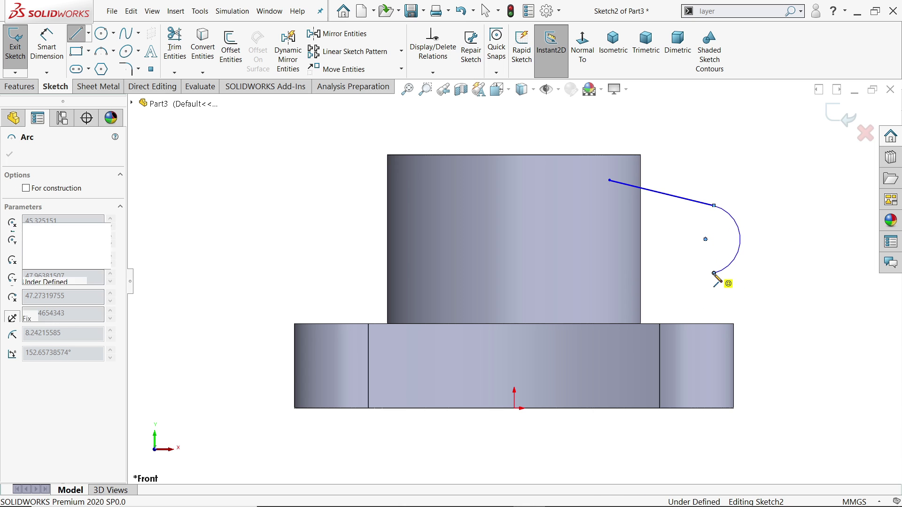
left_click(609, 298)
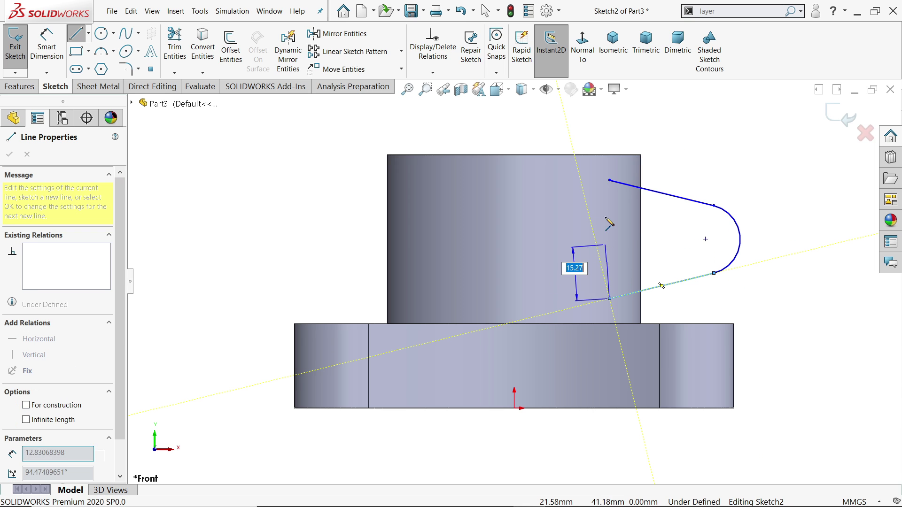
left_click(610, 180)
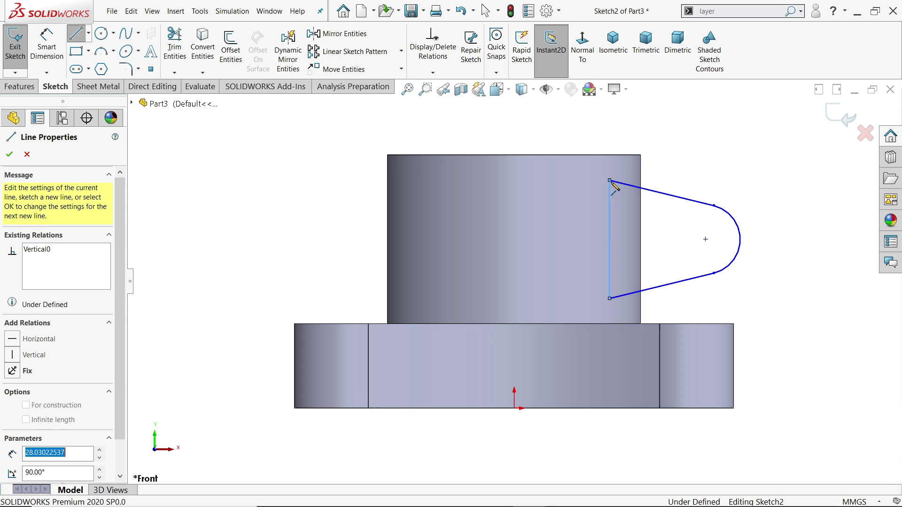
Step: Draw a horizontal line from the vertical line's midpoint to the arc centre, about 23 mm long, and convert it to construction geometry
left_click(609, 239)
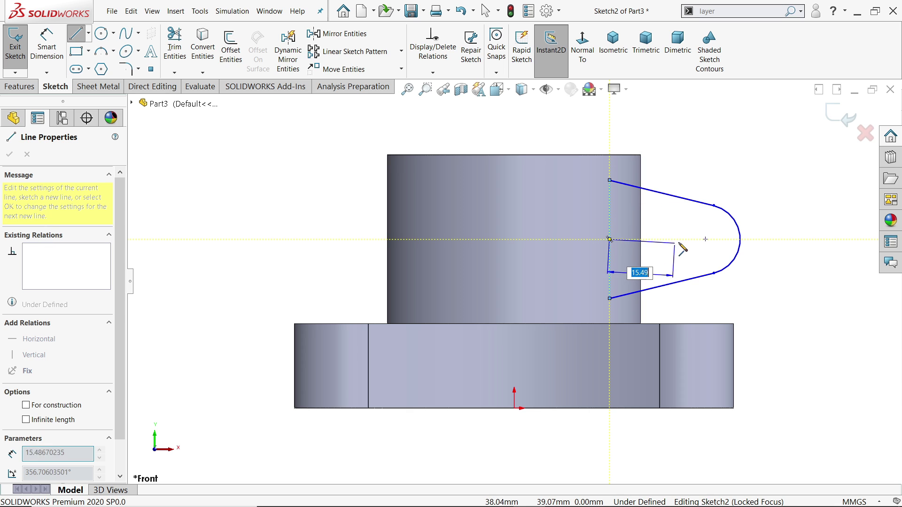
left_click(705, 239)
right_click(719, 183)
left_click(728, 185)
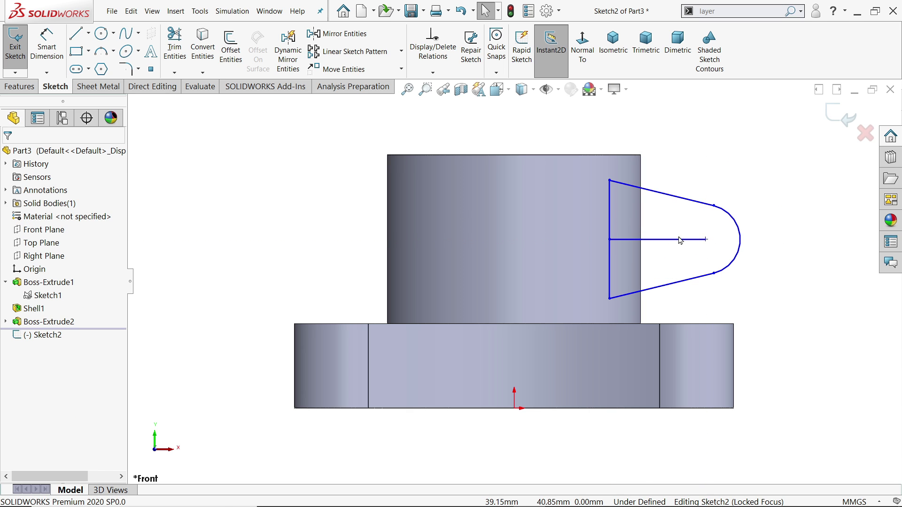
left_click(677, 240)
left_click(712, 215)
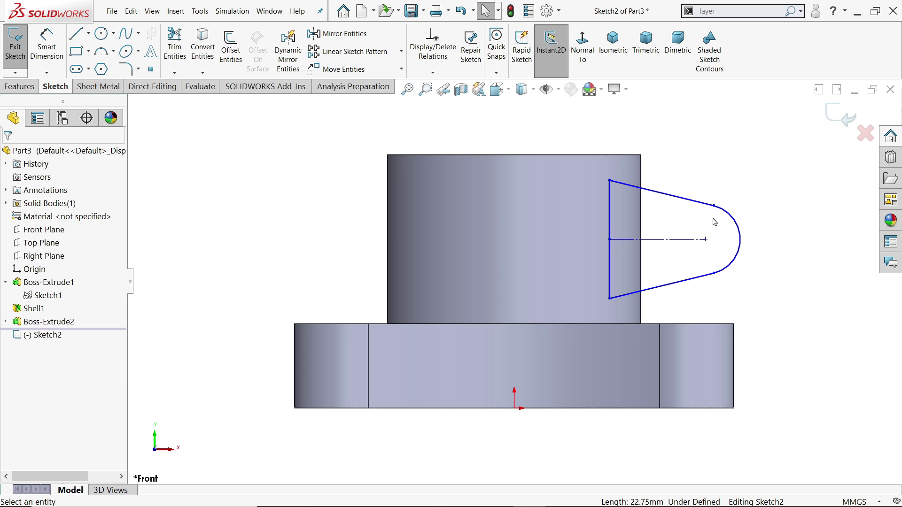
left_click(669, 240)
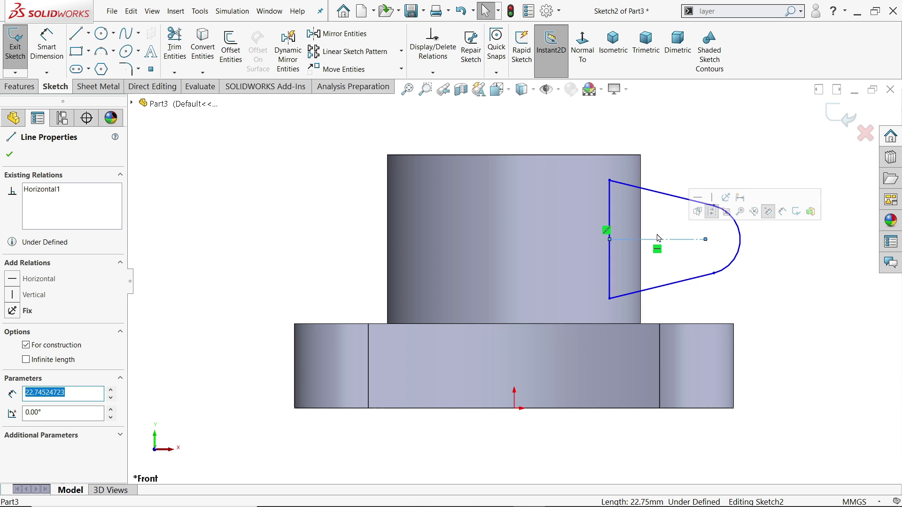
left_click(683, 157)
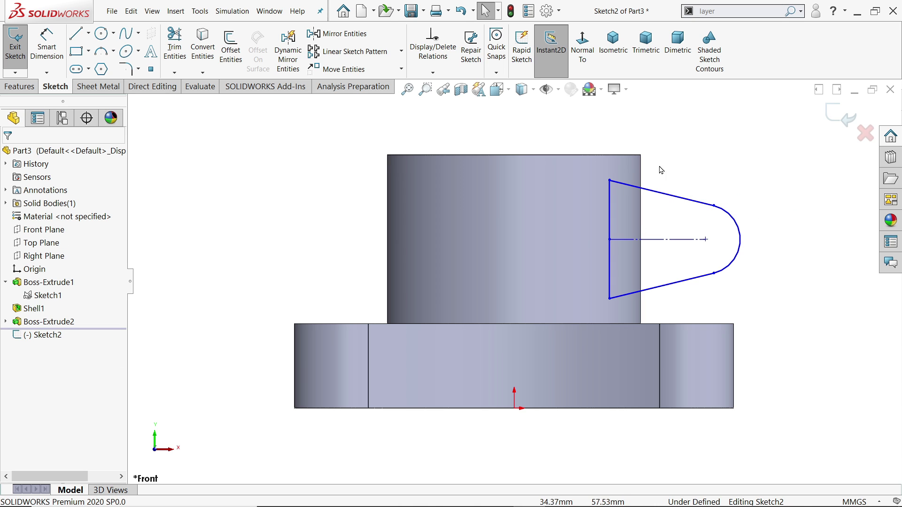
Step: Make hidden lines visible, attach the lug profile's upper inner corner to the cylinder's bore edge, and restore the shaded display with edges
left_click(534, 92)
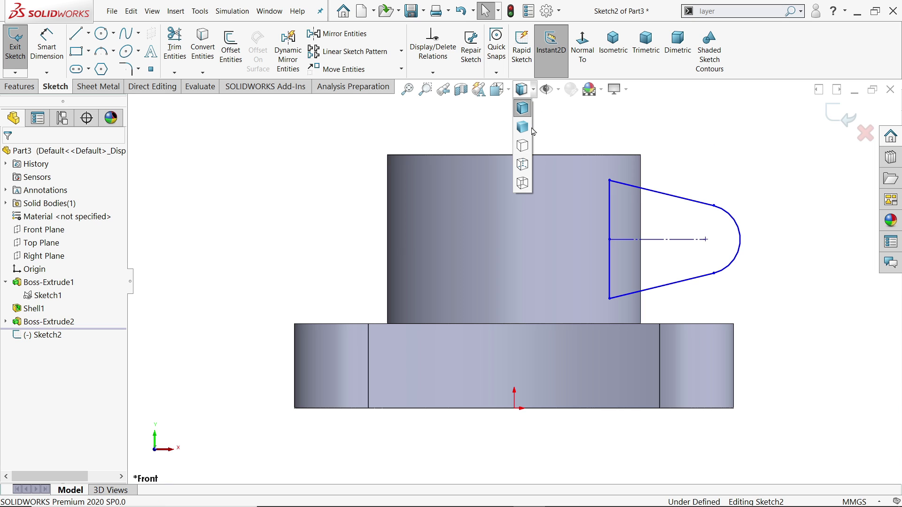
left_click(526, 165)
scroll(667, 216, "down", 3)
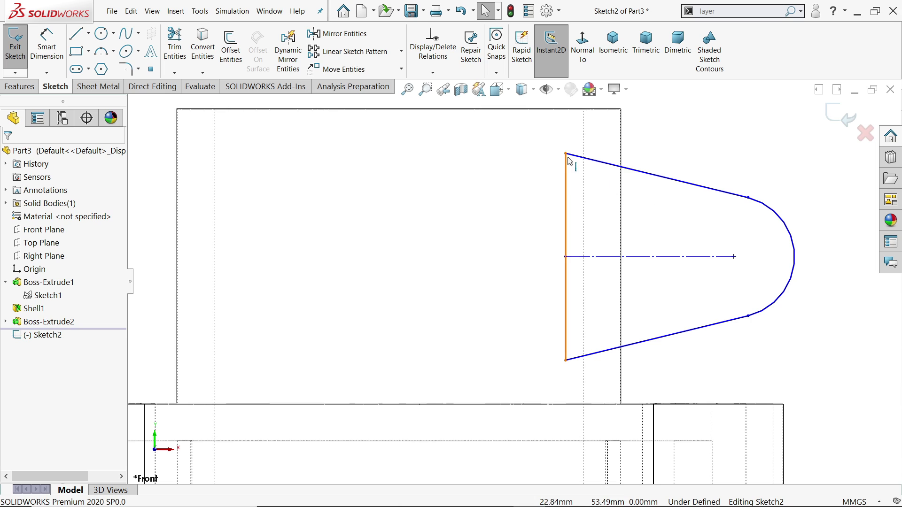
left_click_drag(565, 154, 585, 156)
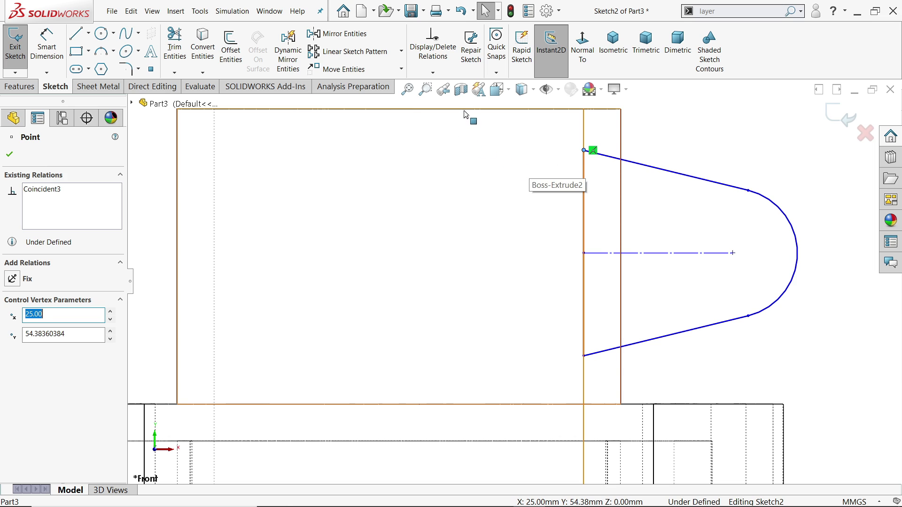
left_click(533, 89)
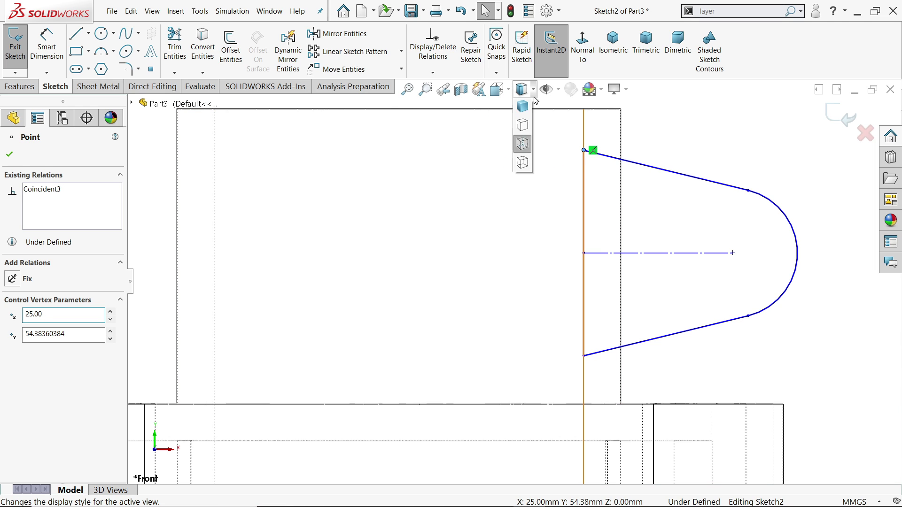
left_click(523, 108)
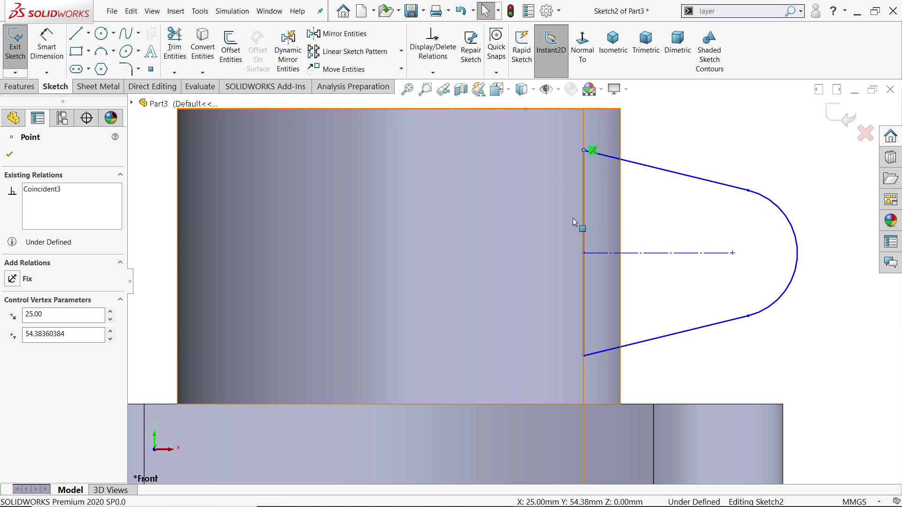
Step: Dimension the lug's end arc with a radius of 12 mm
scroll(581, 247, "up", 2)
left_click(66, 54)
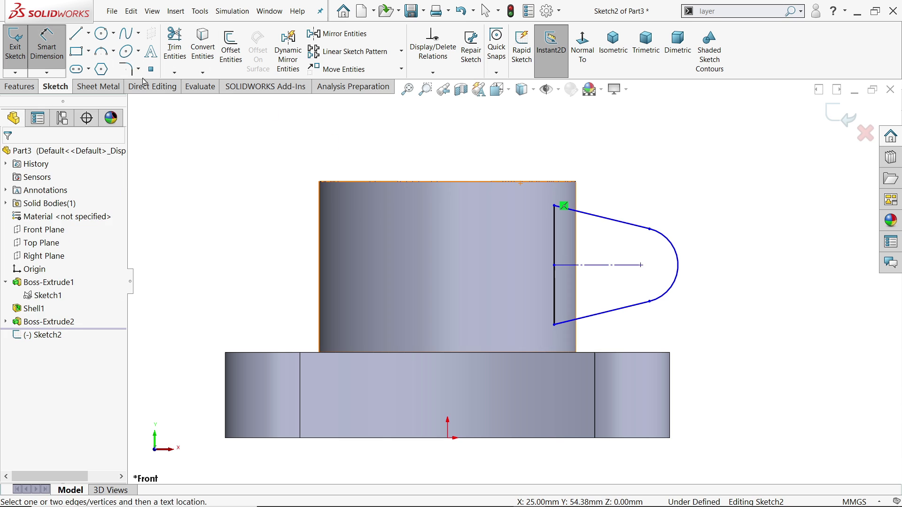
left_click(672, 244)
left_click(686, 224)
type("12")
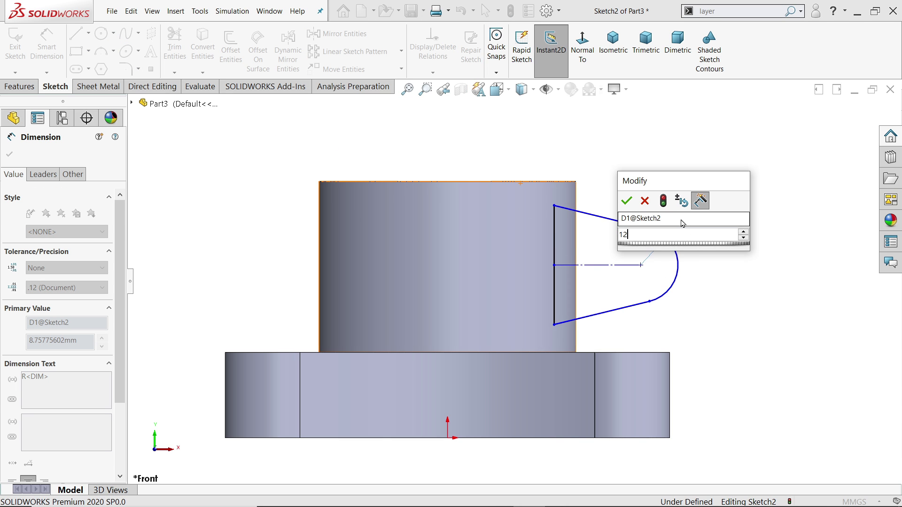
key("Return")
Step: Dimension the horizontal distance from the origin to the lug arc's centre as 36 mm
left_click(638, 279)
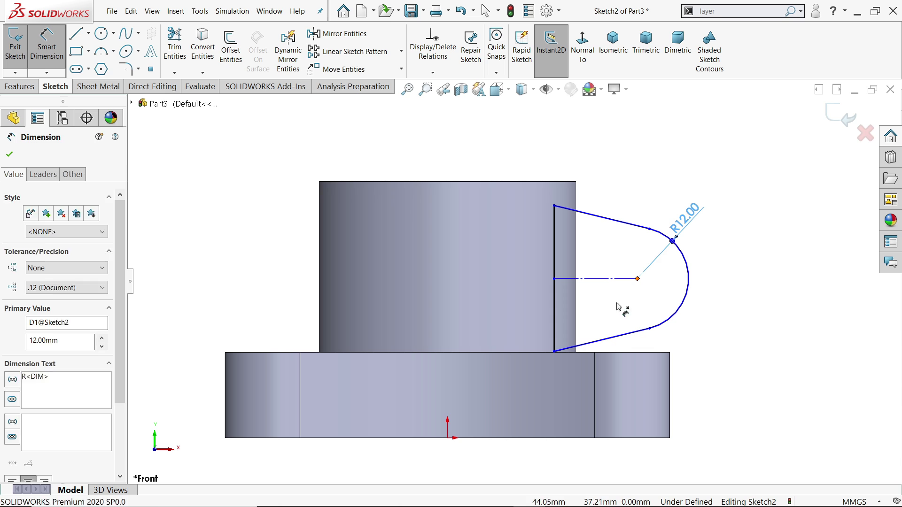
left_click(447, 437)
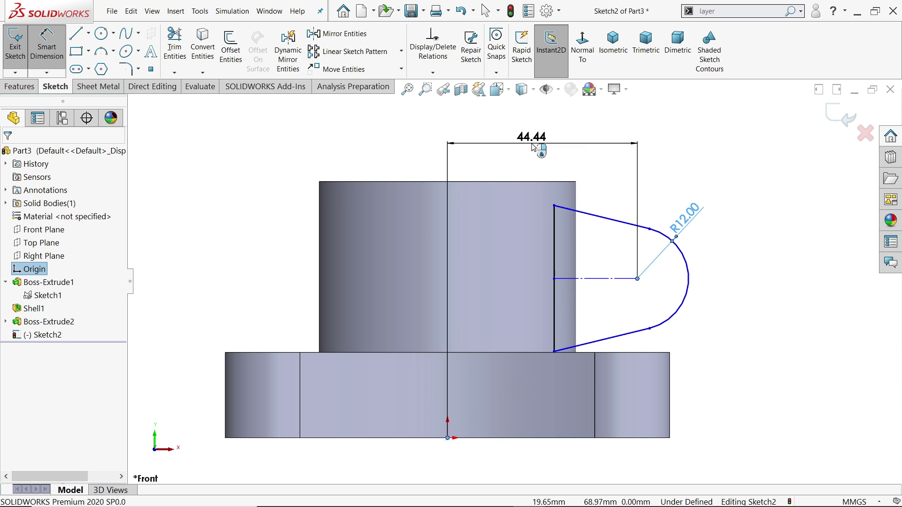
left_click(533, 143)
type("36")
key("Return")
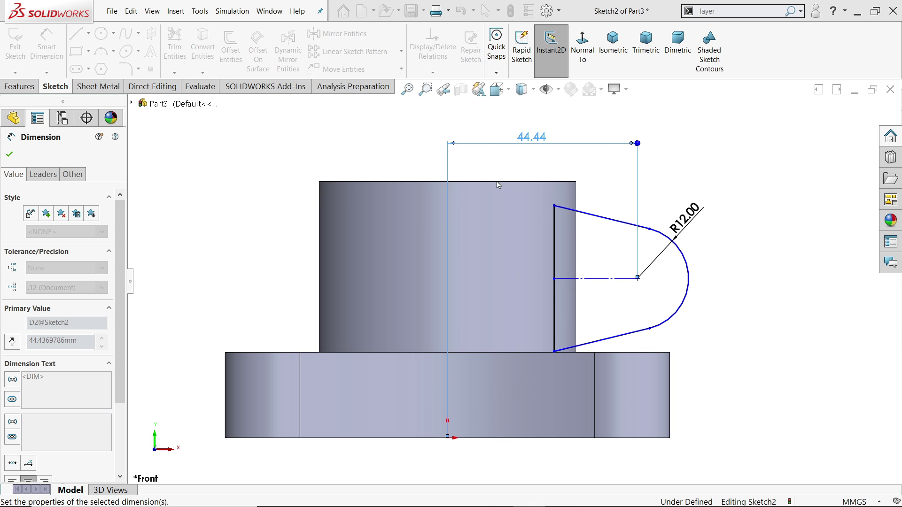
Step: Dimension the vertical distance from the origin to the lug arc's centre as 42 mm
left_click(601, 270)
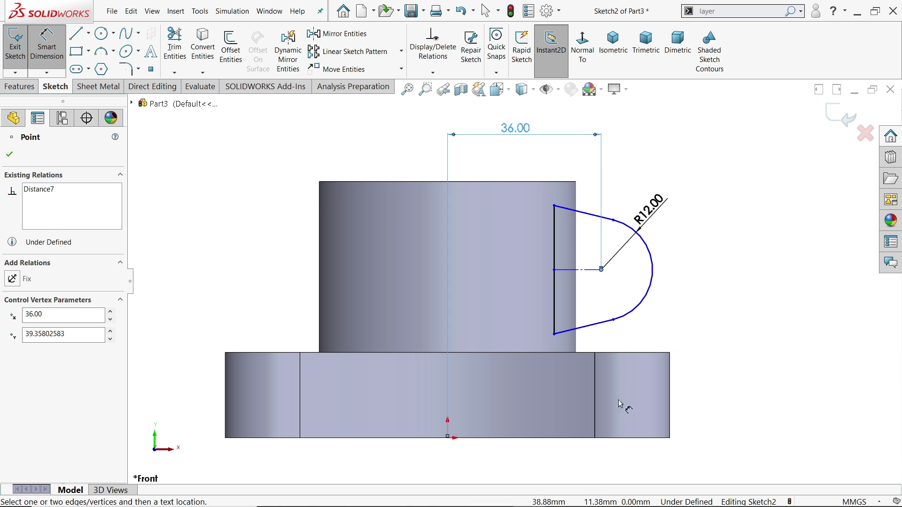
left_click(448, 437)
left_click(770, 329)
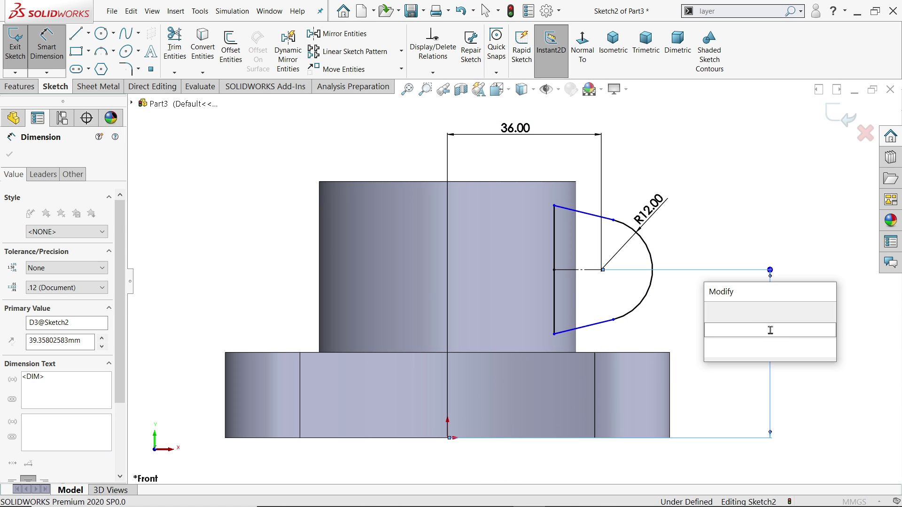
type("42")
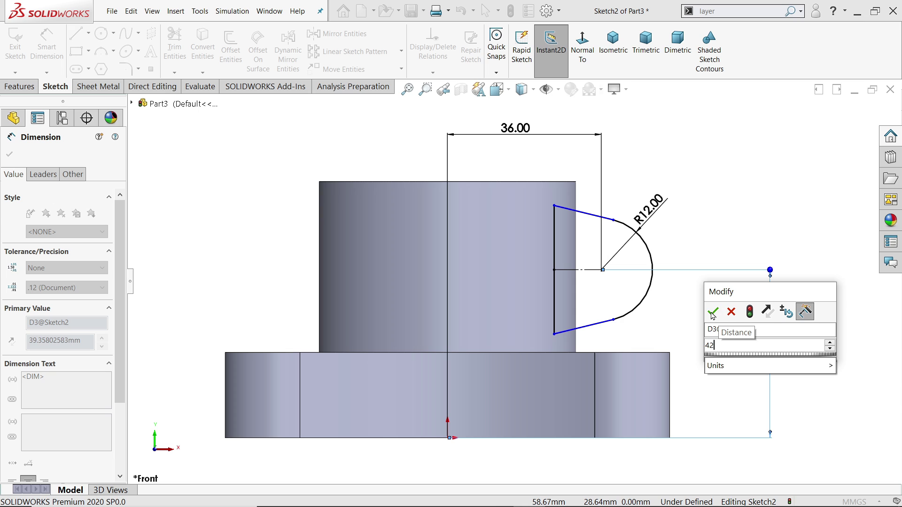
left_click(712, 312)
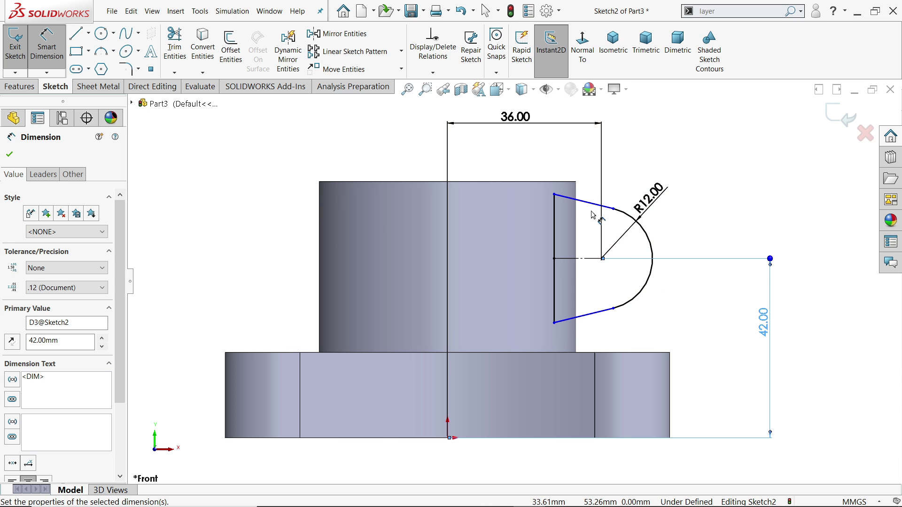
Step: Dimension the angle between the lug profile's two sloped lines as 30°
left_click(582, 316)
left_click(583, 201)
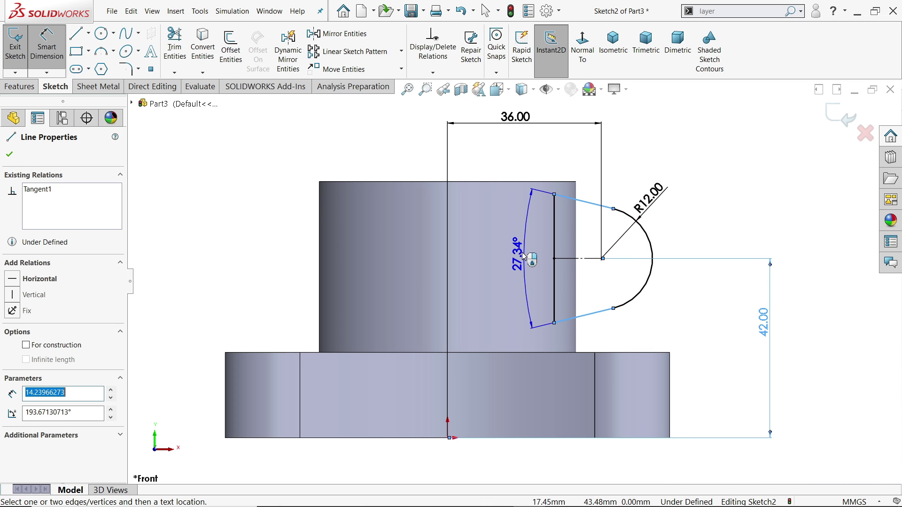
left_click(521, 254)
type("30")
key("Return")
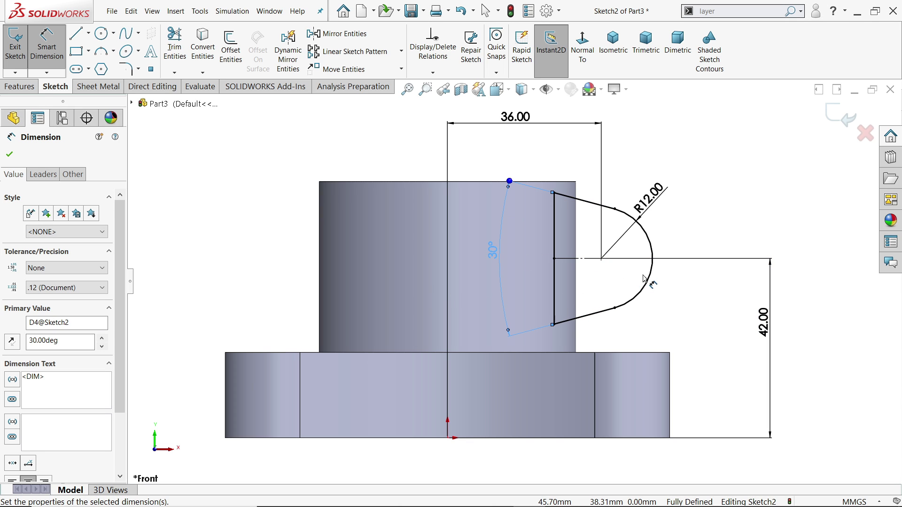
Step: Extrude the lug profile 36 mm with the Mid Plane end condition, merged with the body
left_click(20, 88)
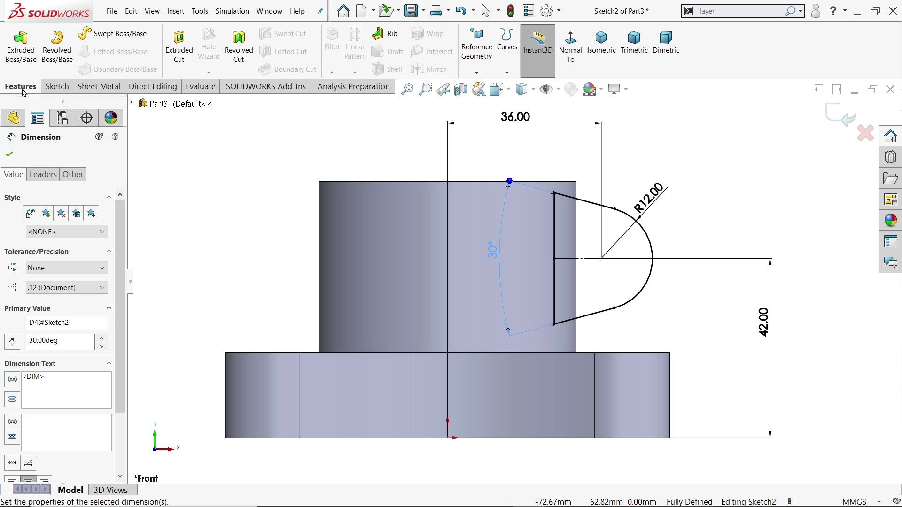
left_click(602, 43)
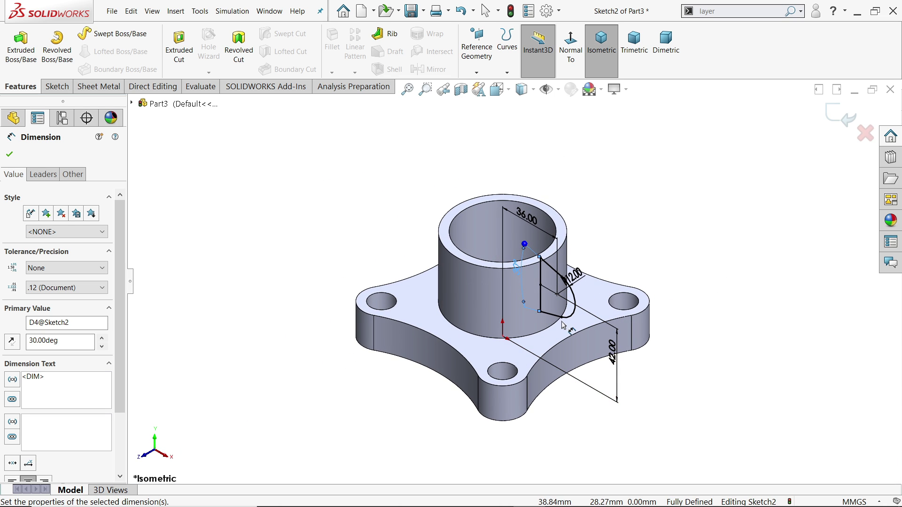
scroll(589, 341, "down", 4)
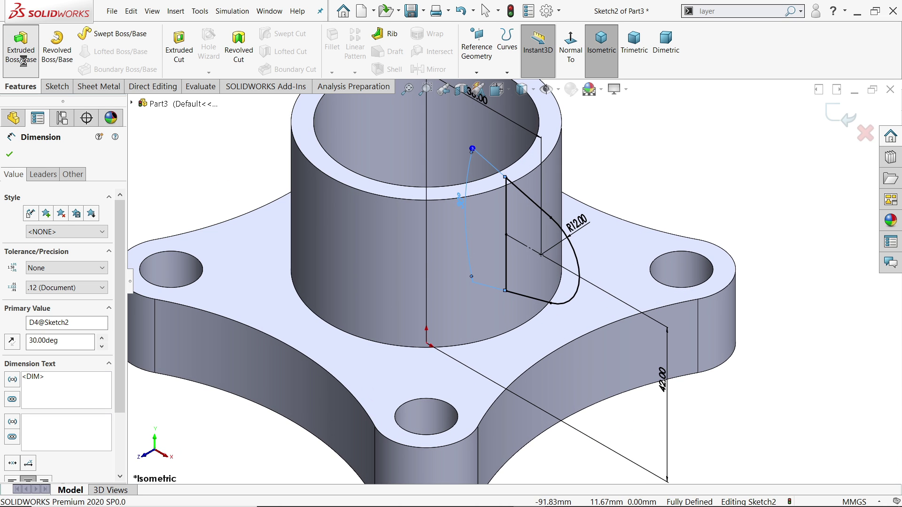
left_click(21, 45)
scroll(575, 335, "down", 3)
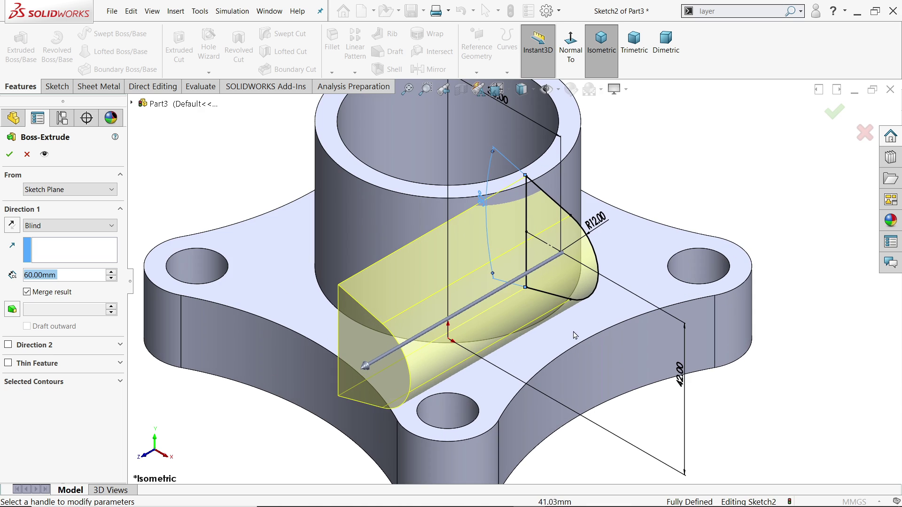
left_click(49, 230)
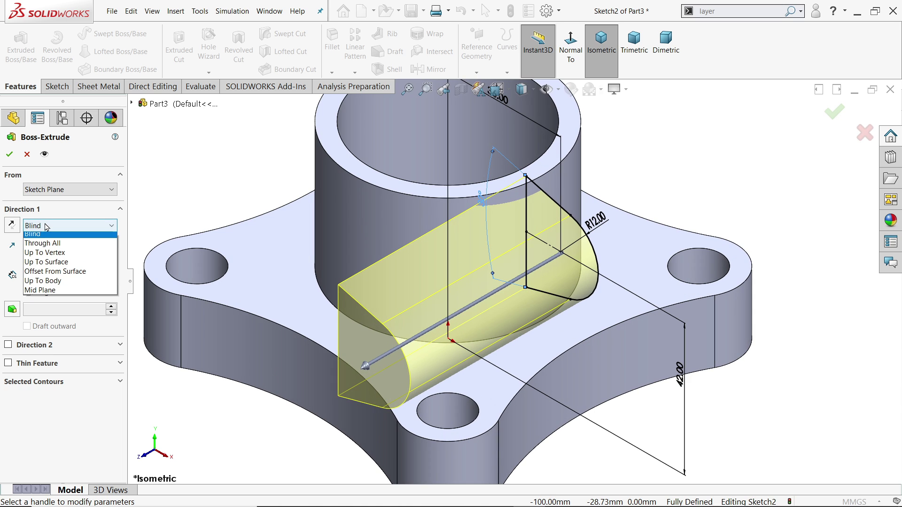
left_click(44, 295)
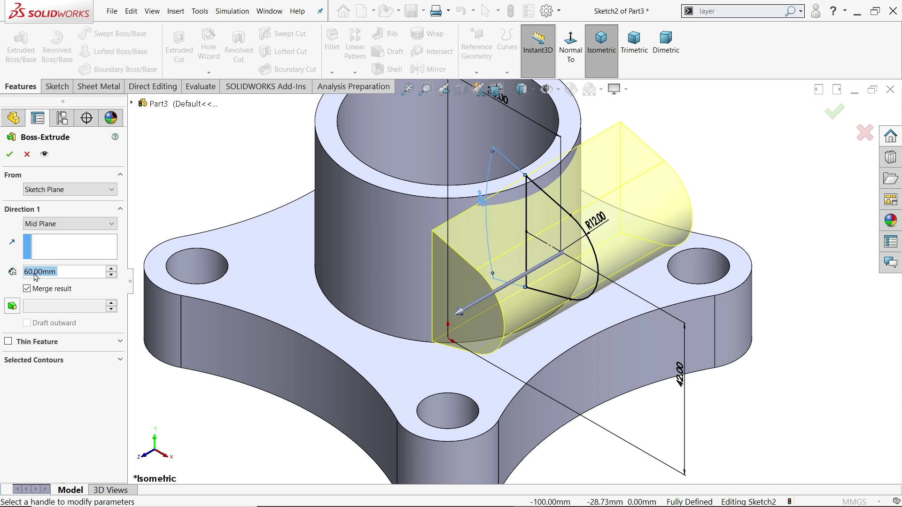
type("36")
key("Return")
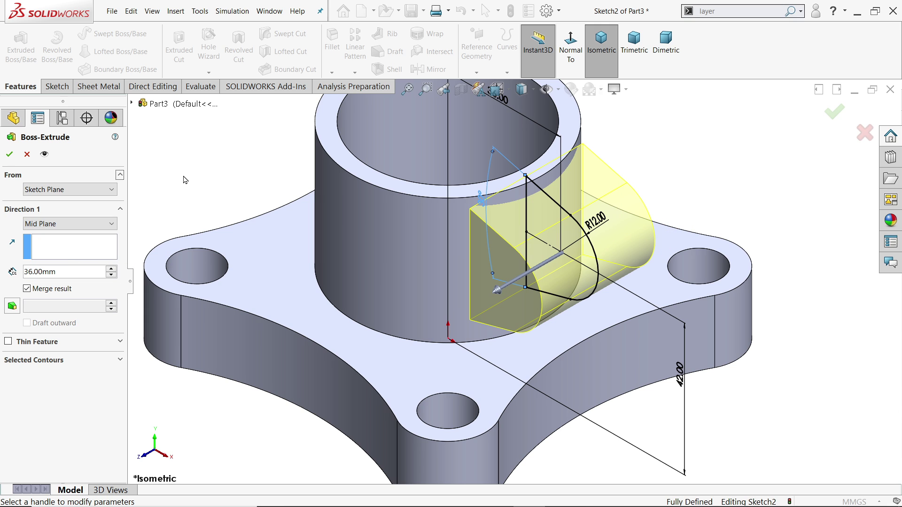
left_click(9, 156)
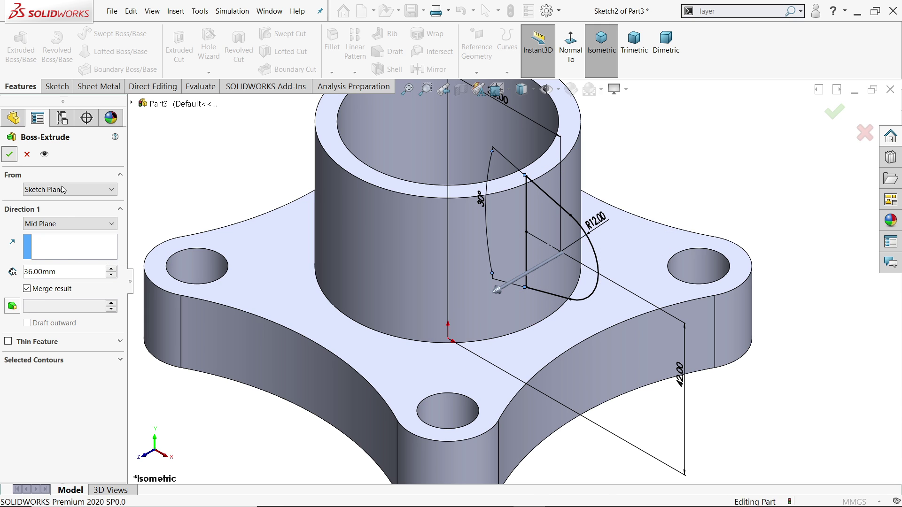
Step: Examine the junction between the lug's side faces and the cylinder wall from several angles
middle_click_drag(606, 235, 670, 238)
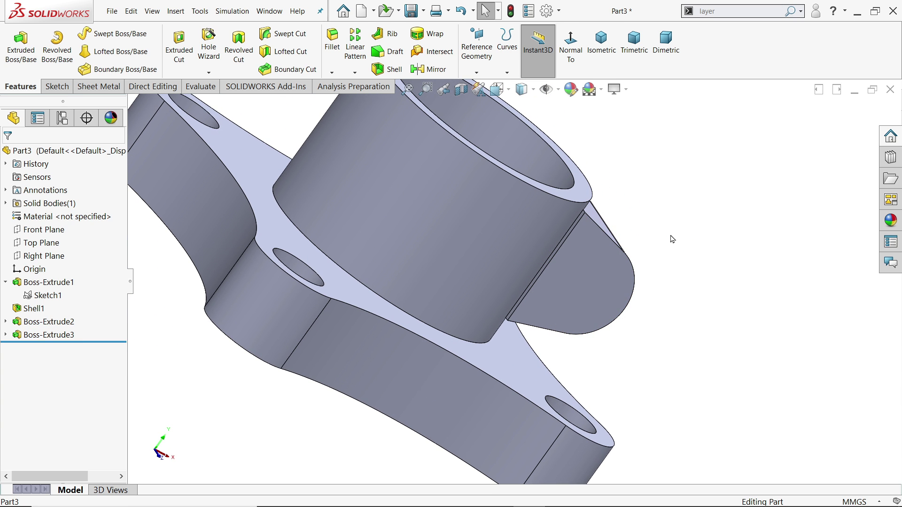
scroll(570, 235, "down", 3)
left_click(555, 227)
middle_click_drag(570, 237, 562, 237)
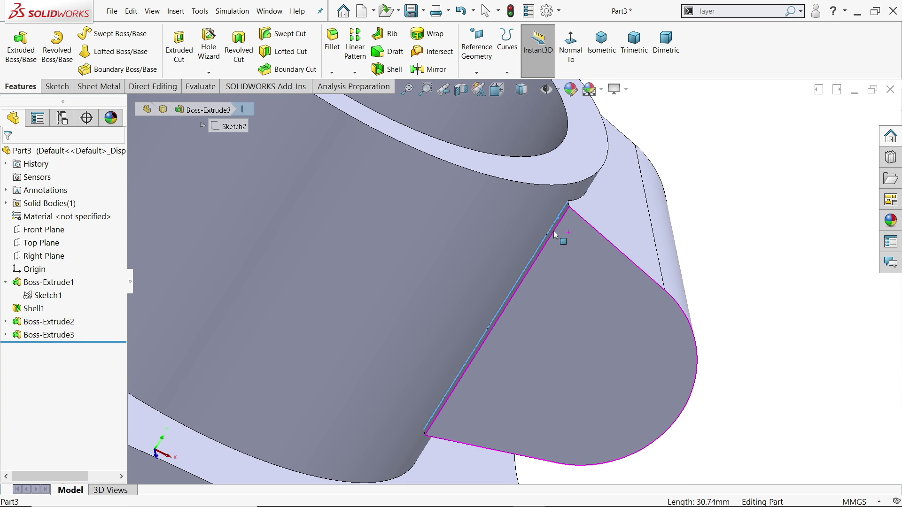
double_click(564, 226)
left_click(750, 156)
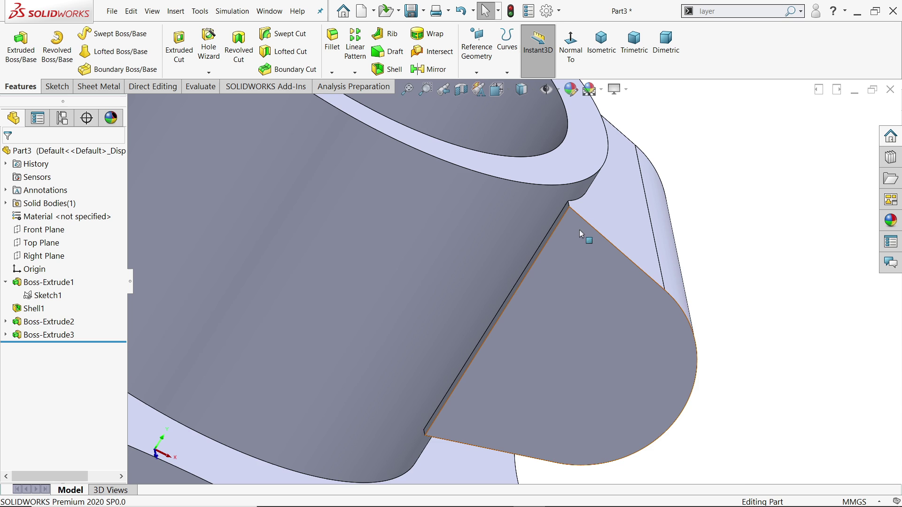
scroll(556, 221, "down", 5)
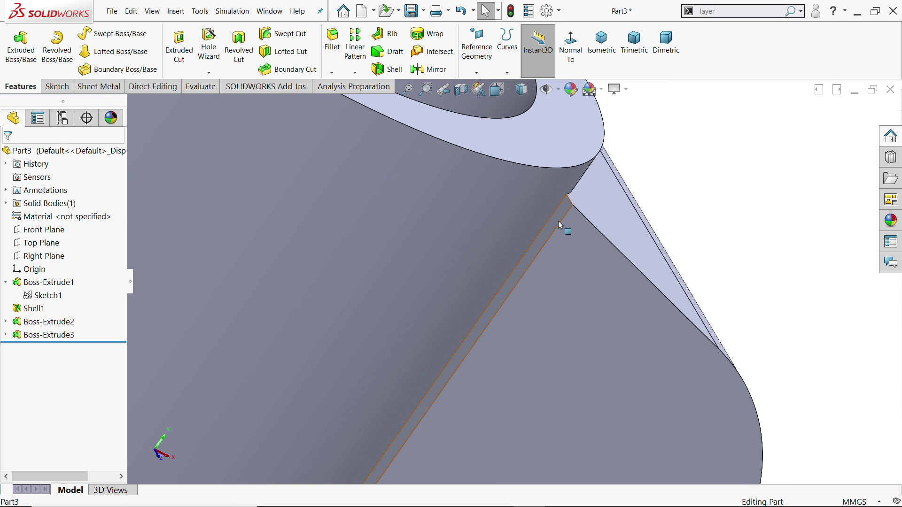
scroll(560, 225, "up", 5)
scroll(576, 224, "down", 2)
scroll(469, 227, "up", 1)
scroll(515, 230, "down", 2)
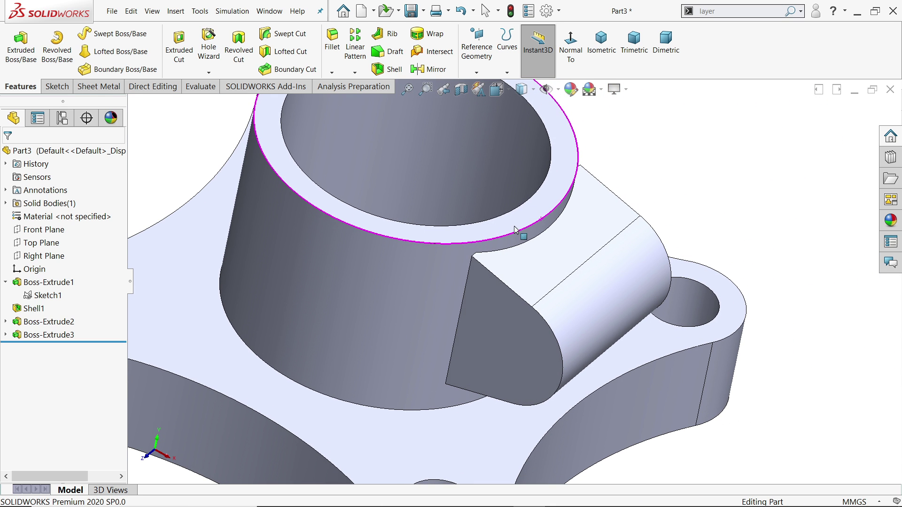
left_click(516, 229)
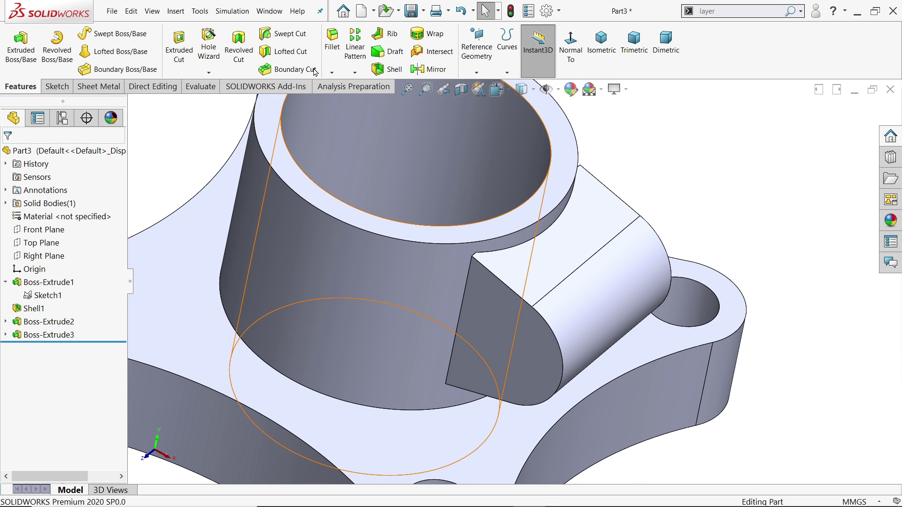
Step: Remove the two narrow coplanar sliver faces between the lug and the cylinder using Delete Face with Delete and Patch
left_click(154, 88)
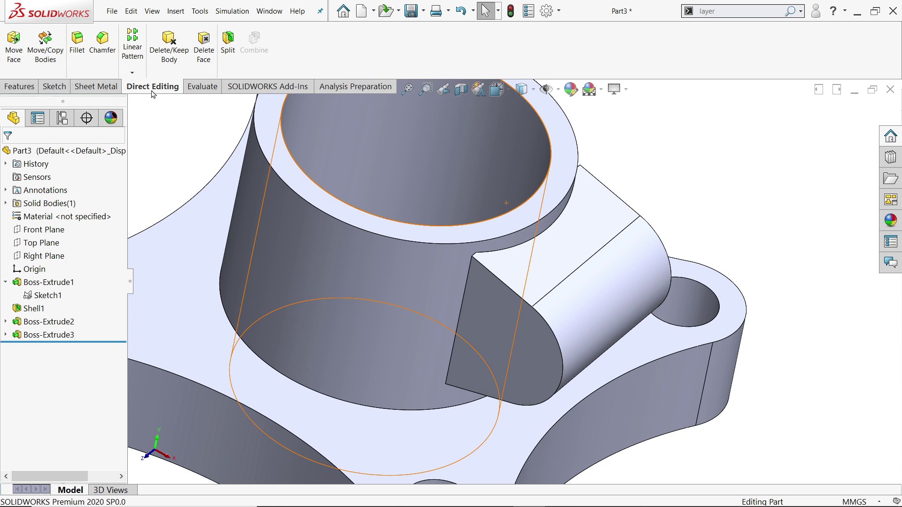
left_click(206, 64)
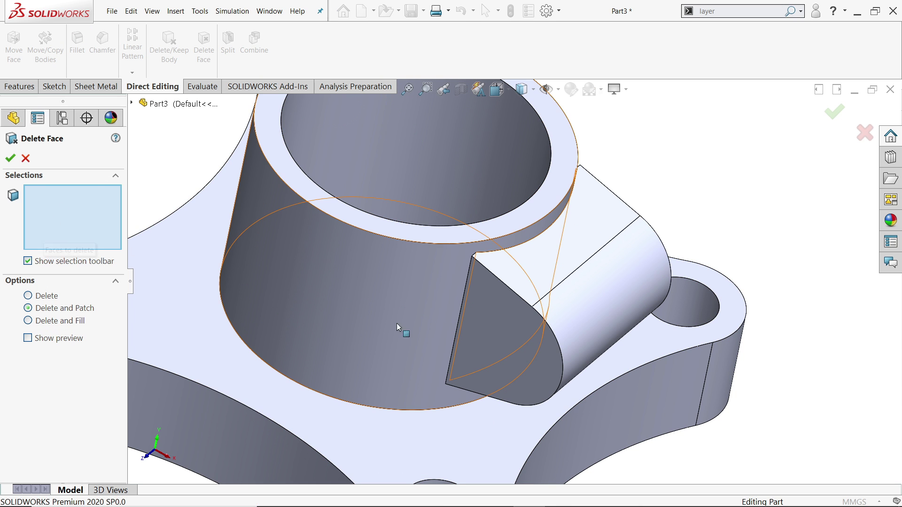
middle_click_drag(397, 328, 514, 296)
scroll(493, 254, "down", 5)
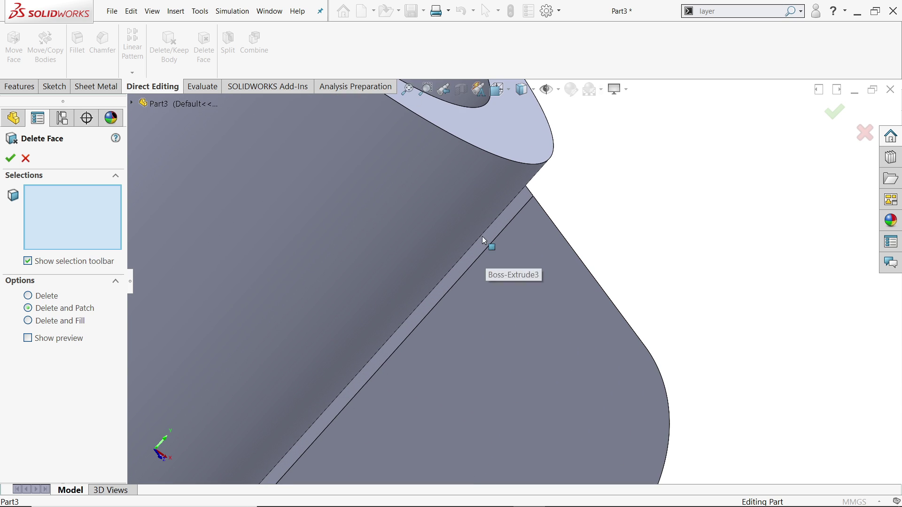
left_click(484, 240)
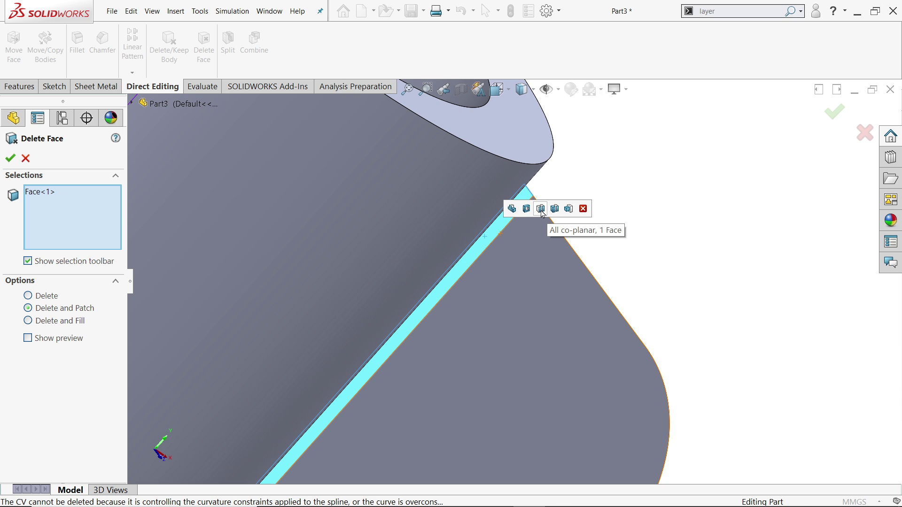
scroll(504, 256, "up", 3)
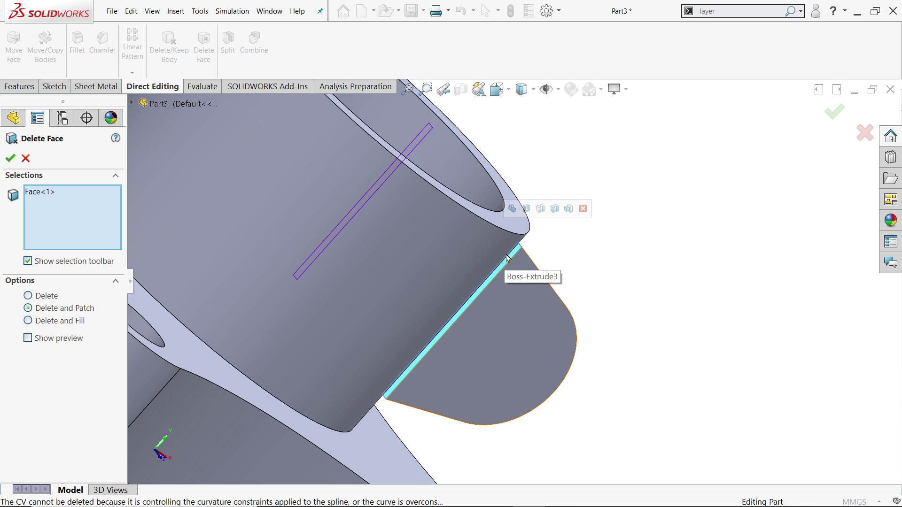
left_click(541, 209)
scroll(539, 218, "up", 2)
mouse_move(539, 217)
middle_mouse_down()
mouse_move(429, 227)
mouse_move(534, 225)
middle_mouse_up()
scroll(605, 255, "down", 3)
middle_click_drag(606, 255, 594, 318)
scroll(666, 176, "down", 5)
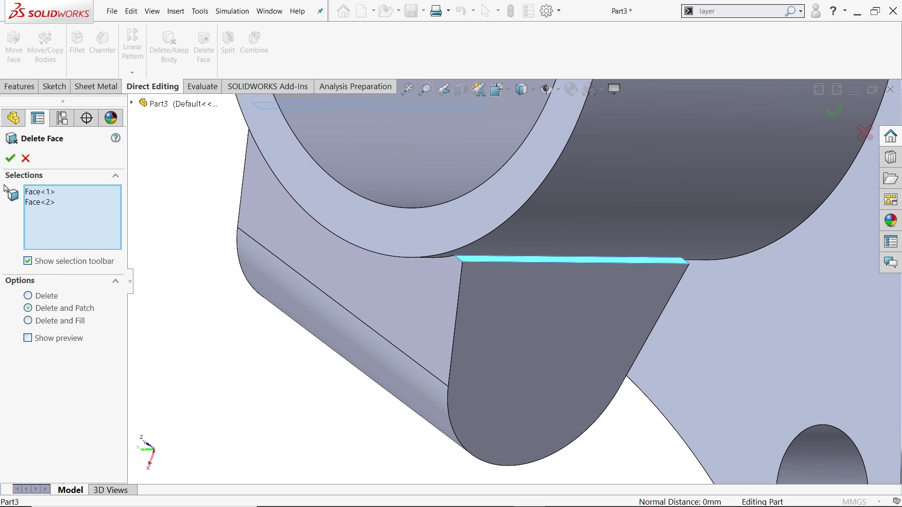
left_click(10, 159)
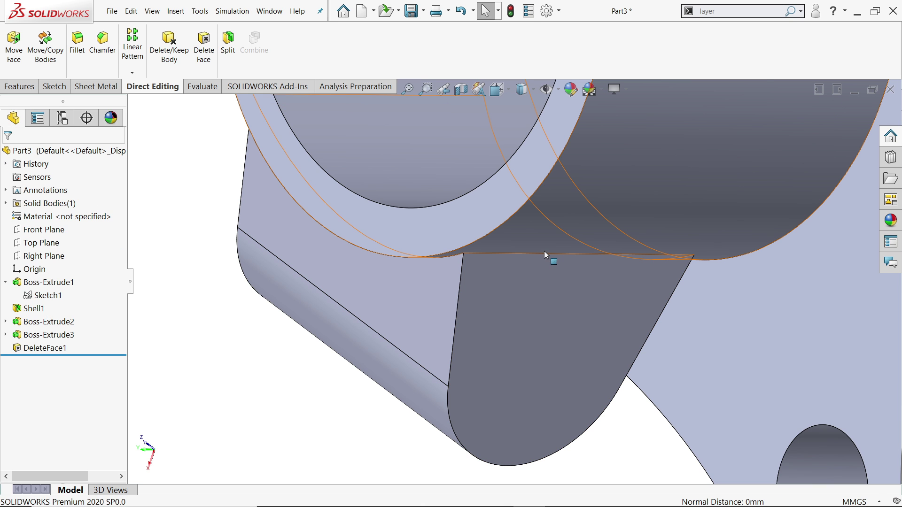
middle_click_drag(548, 264, 451, 319)
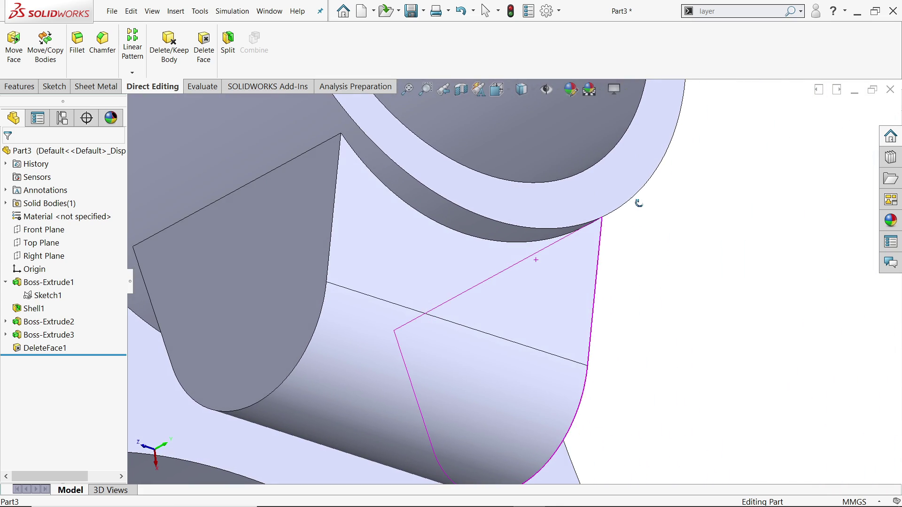
Step: Restore the isometric view and examine the drawing image in Photos for the lug, hole, saw cut and fillet dimensions
left_click(20, 87)
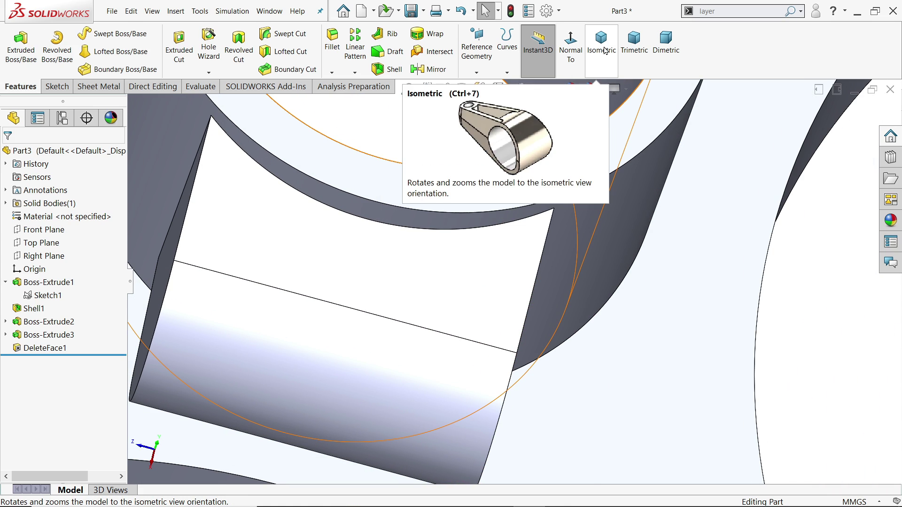
left_click(606, 57)
key("alt+Tab")
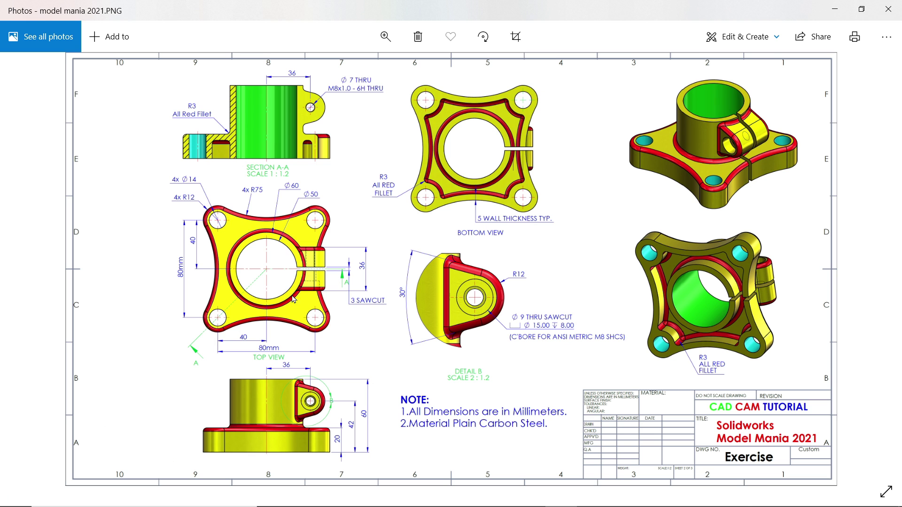
scroll(294, 299, "up", 4)
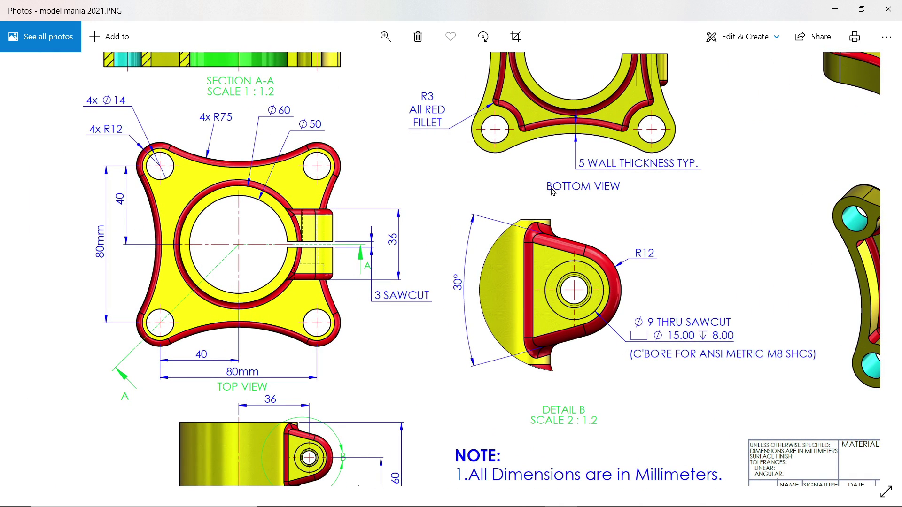
left_click_drag(553, 190, 546, 305)
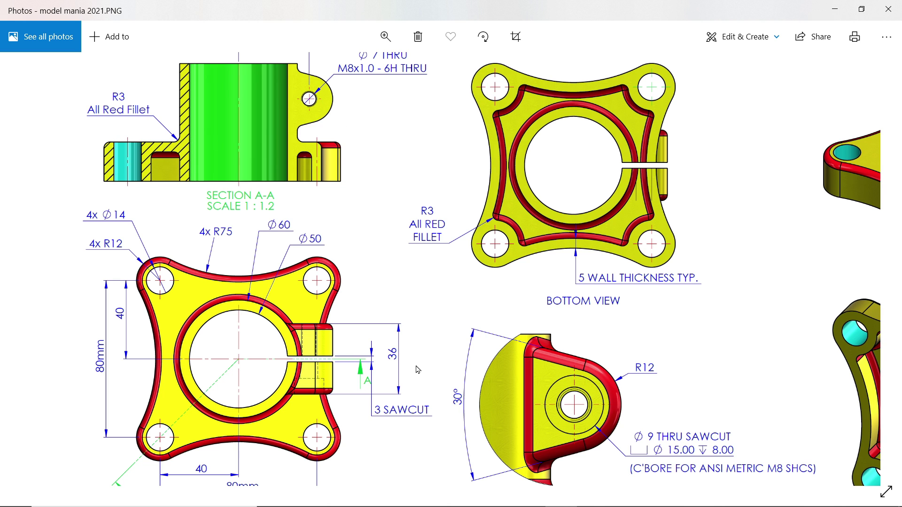
scroll(400, 372, "down", 4)
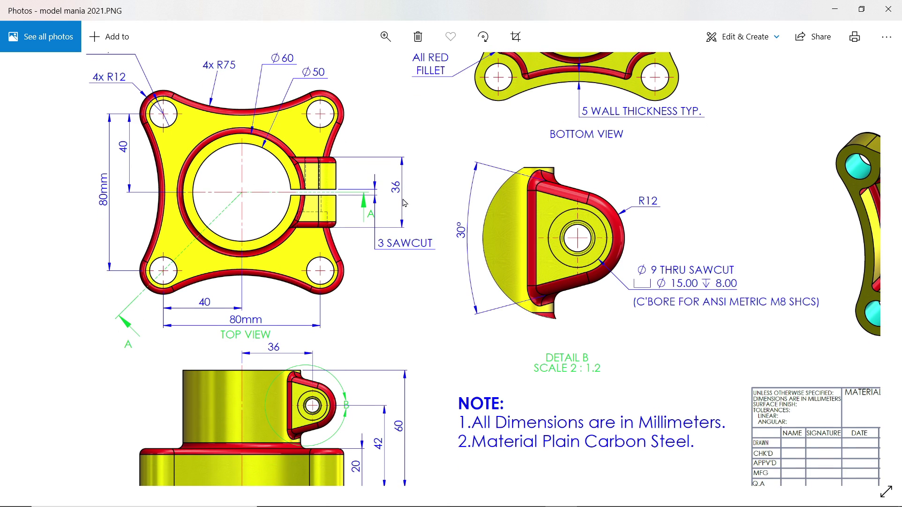
left_click_drag(392, 337, 385, 277)
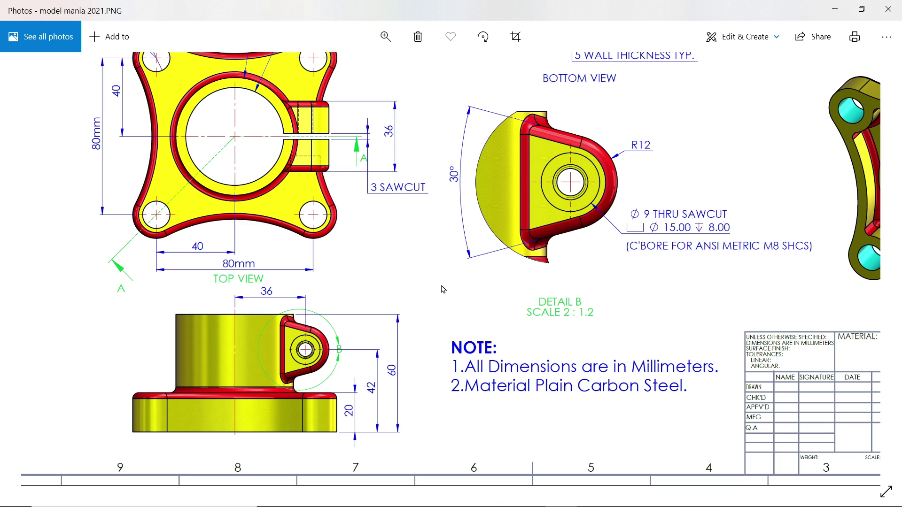
left_click(835, 9)
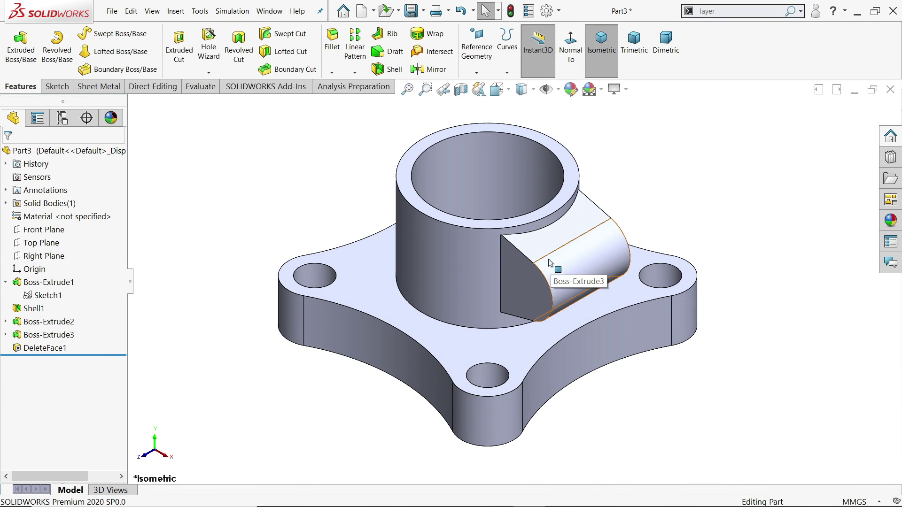
Step: Start a constant-size fillet with a 3 mm radius on the lug's sloped flat top face
left_click(334, 47)
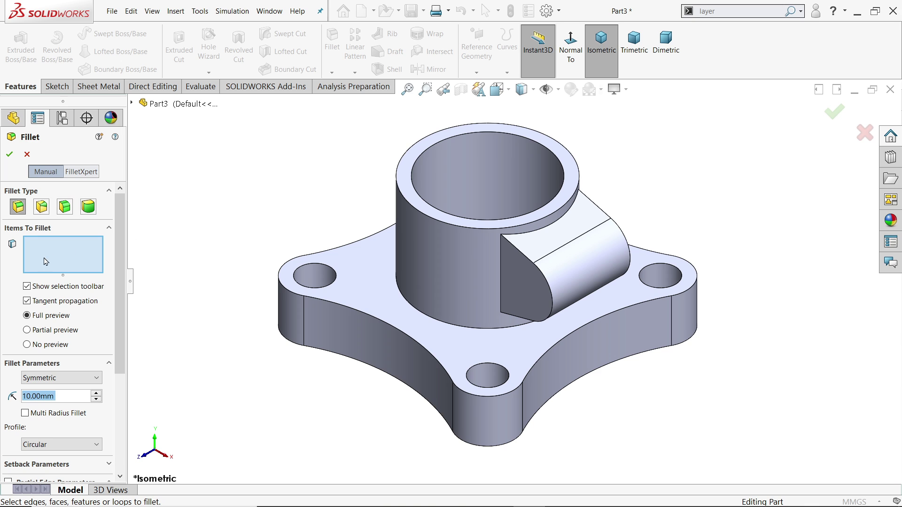
left_click(551, 248)
scroll(552, 257, "down", 2)
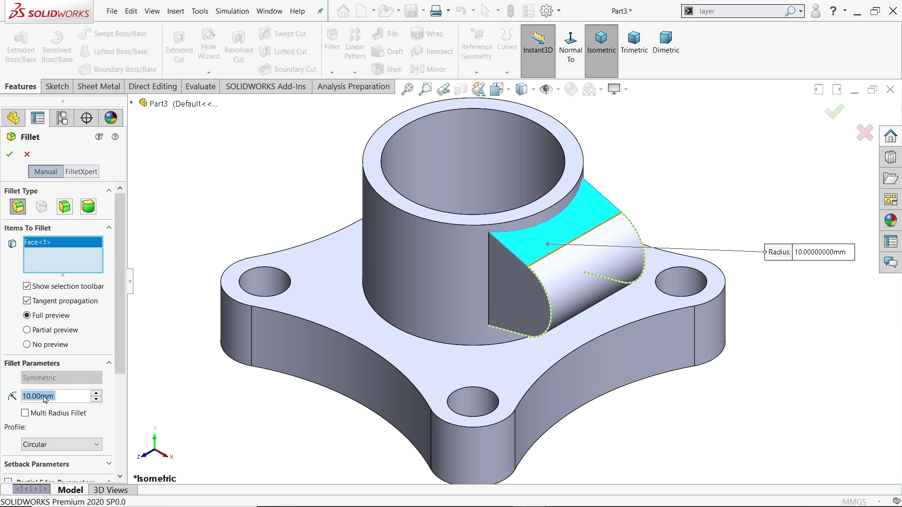
type("3")
key("Return")
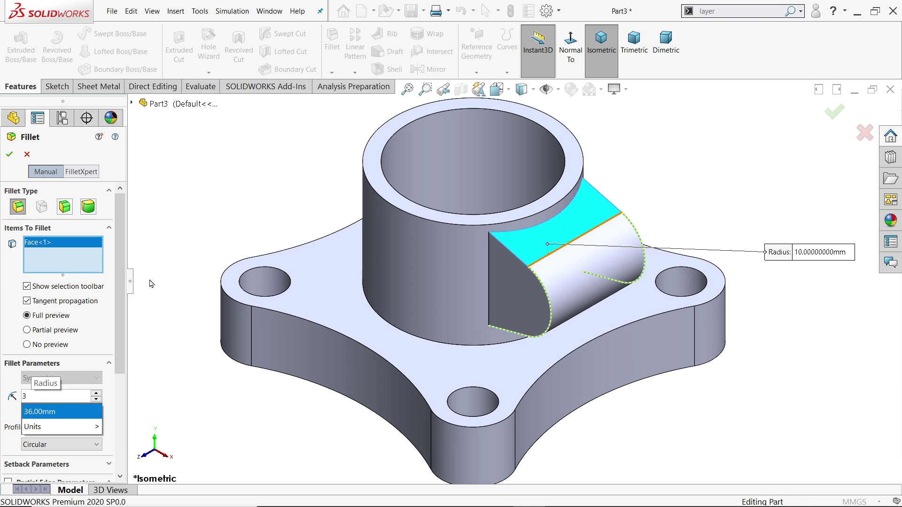
scroll(551, 280, "down", 2)
mouse_move(551, 280)
middle_mouse_down()
mouse_move(557, 338)
mouse_move(548, 280)
middle_mouse_up()
scroll(513, 286, "up", 2)
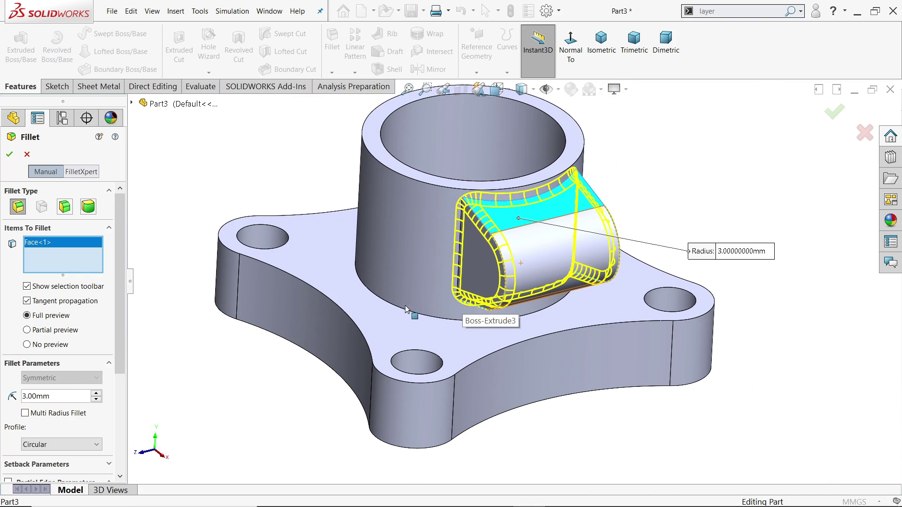
Step: Add the cylinder's base edge, the flange's upper outer edge and the recessed underside face to the fillet selection
left_click(405, 314)
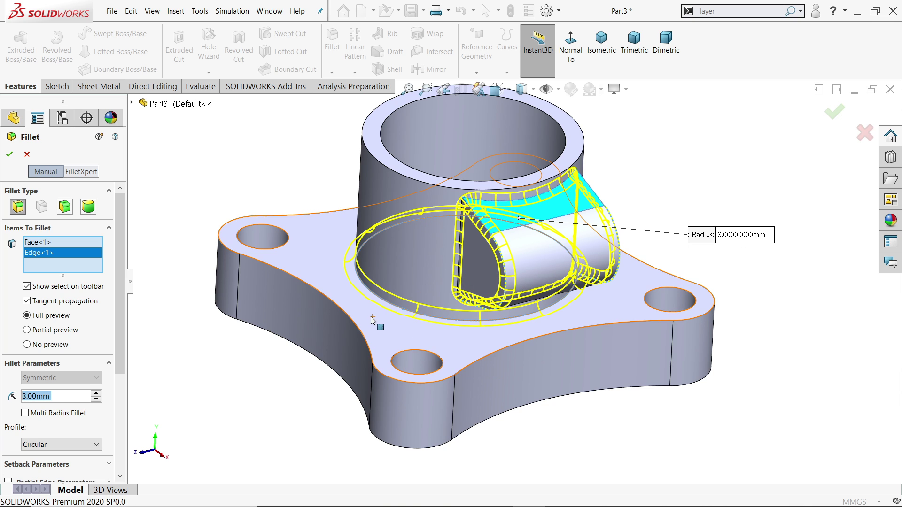
left_click(350, 321)
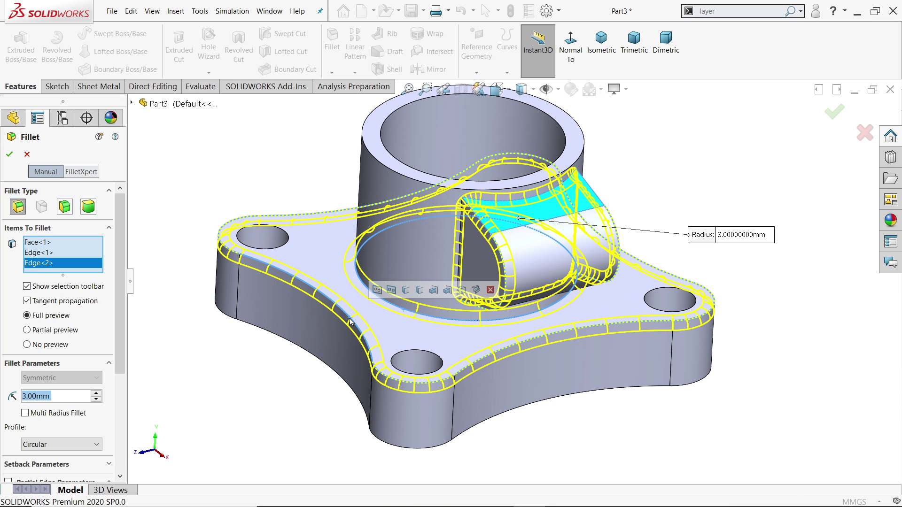
middle_click_drag(539, 399, 565, 186)
scroll(565, 186, "up", 3)
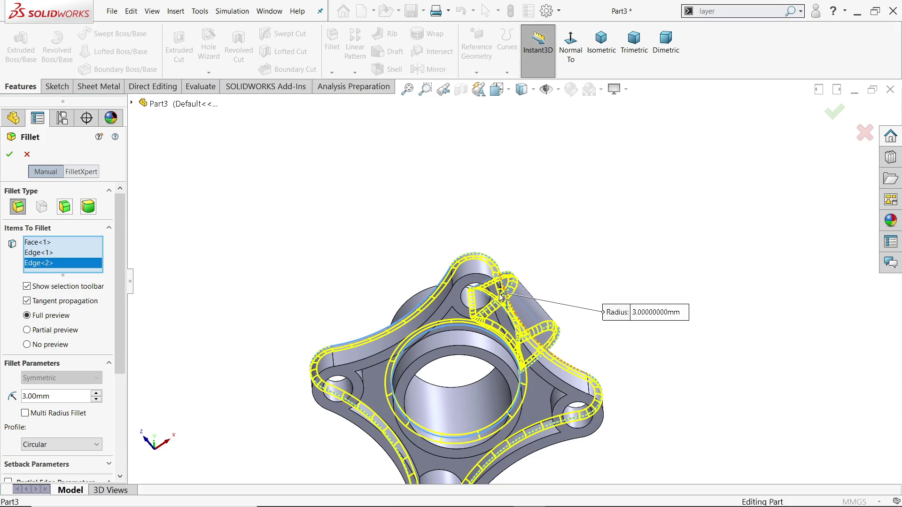
scroll(408, 413, "down", 3)
left_click(362, 363)
middle_click_drag(362, 362, 430, 396)
scroll(465, 415, "up", 3)
scroll(465, 416, "down", 6)
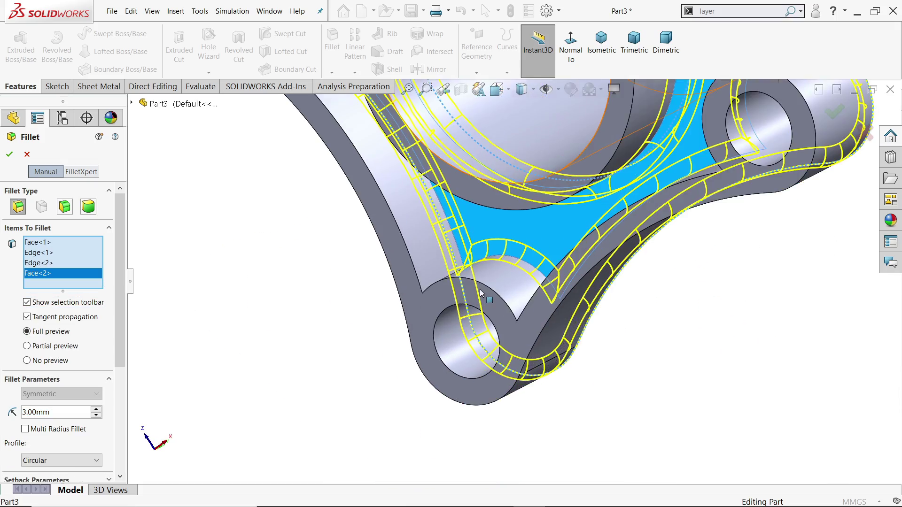
Step: Add the eight inner corner edges beside the four hole bosses in the underside recess and complete the 3 mm fillet
middle_click_drag(501, 309, 467, 322)
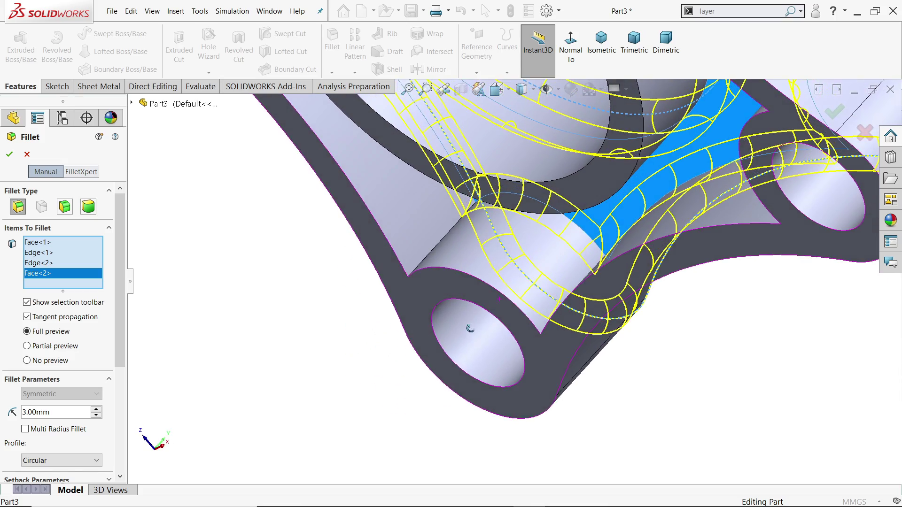
left_click(423, 263)
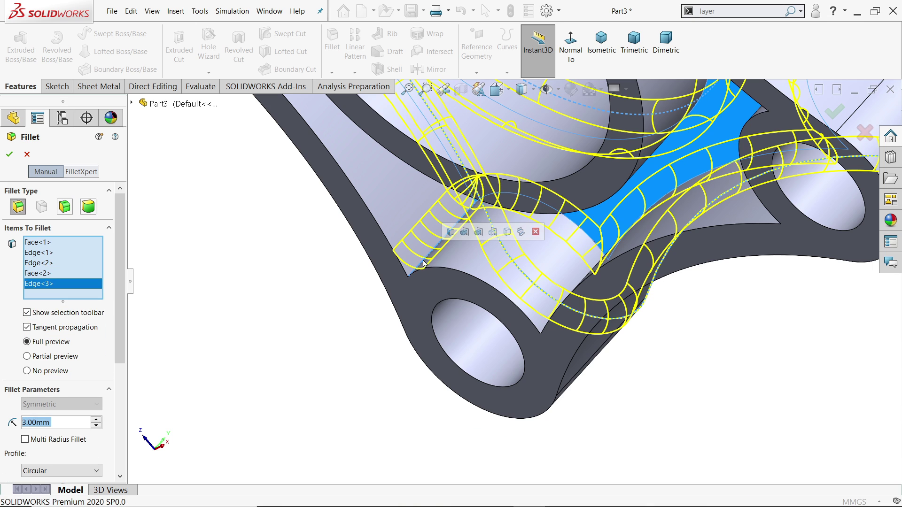
left_click(452, 233)
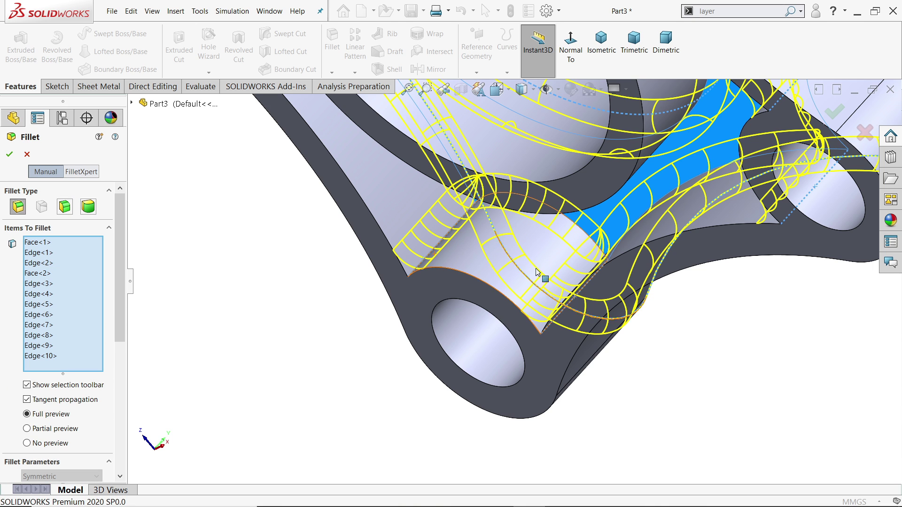
scroll(639, 345, "up", 5)
middle_click_drag(511, 221, 419, 213)
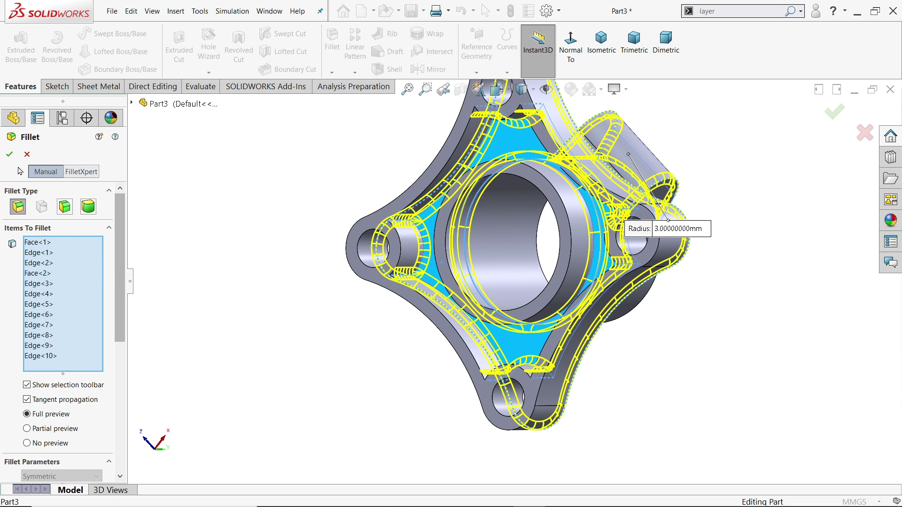
left_click(9, 154)
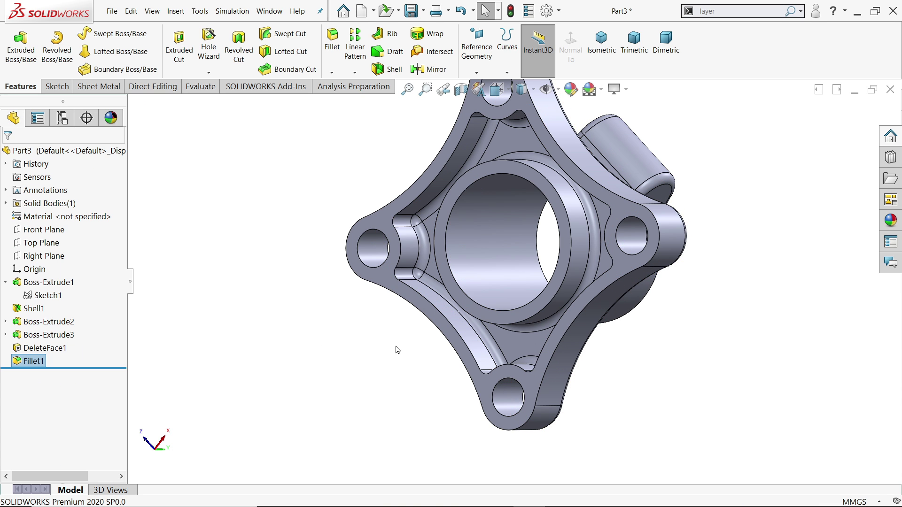
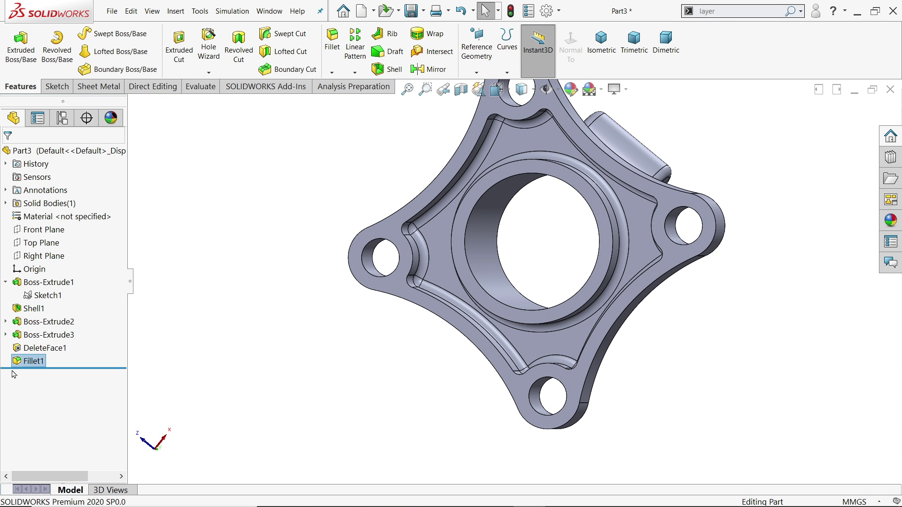
Step: Apply a red colour appearance to the whole fillet feature
left_click(15, 363)
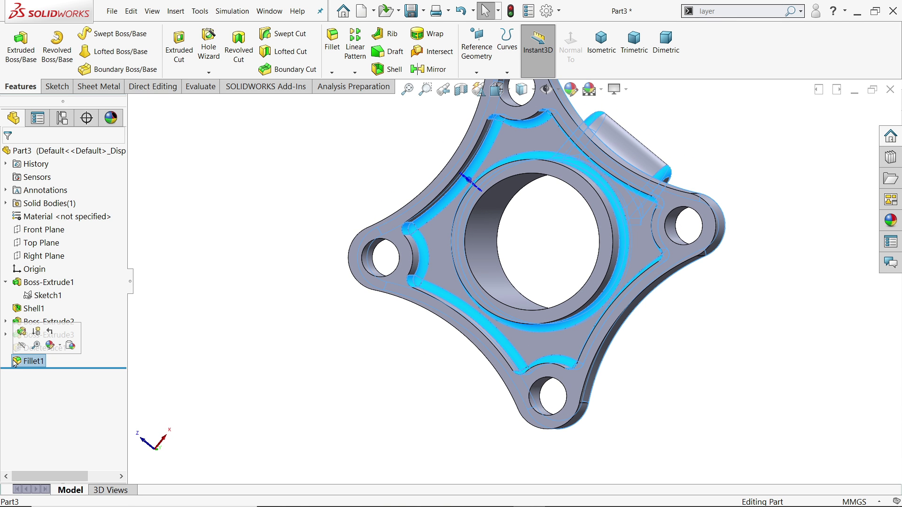
left_click(59, 348)
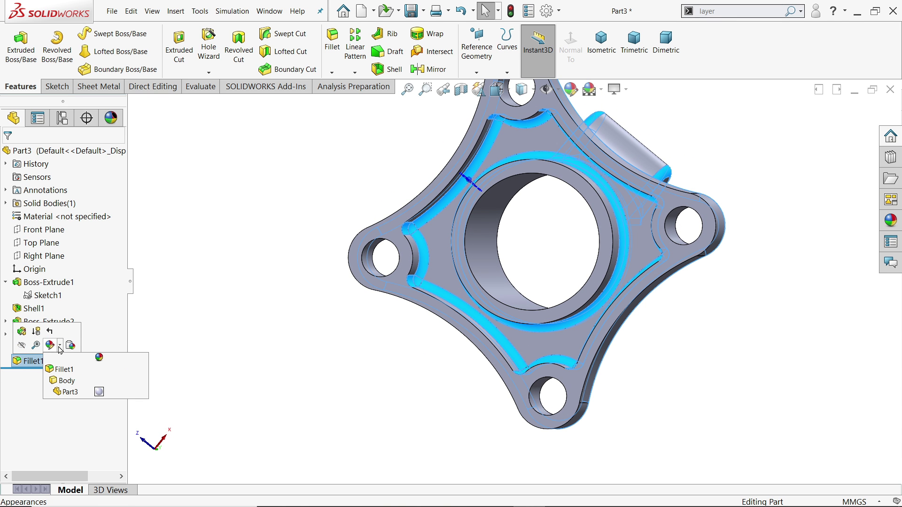
left_click(60, 370)
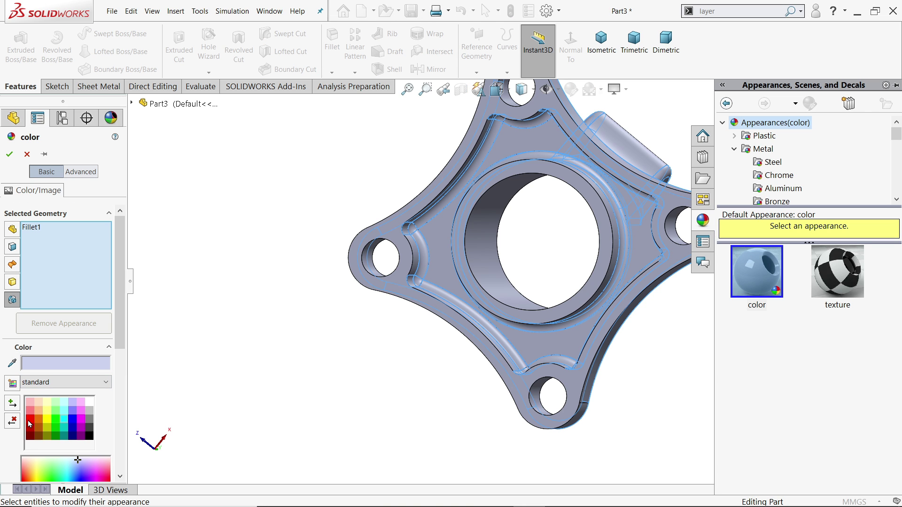
left_click(29, 422)
scroll(358, 370, "up", 2)
middle_click_drag(650, 336, 422, 254)
left_click(10, 154)
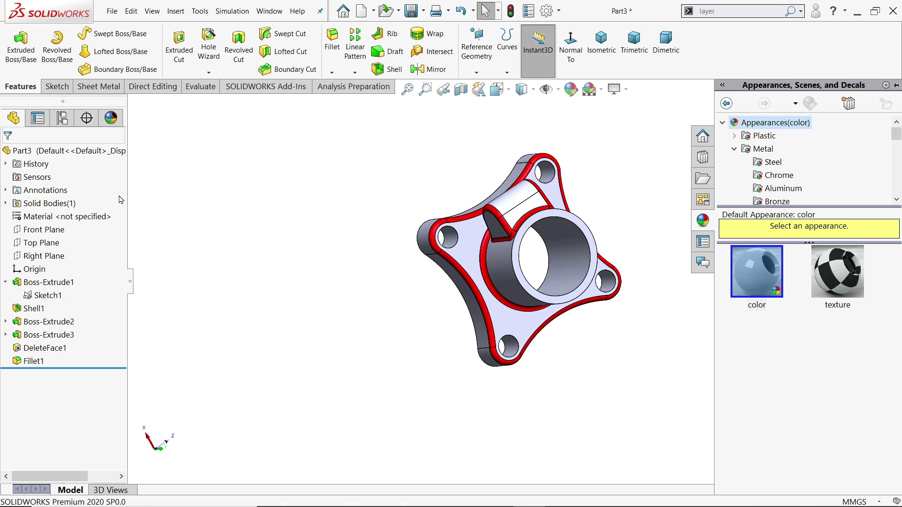
Step: Open a new sketch on the cylinder's ring-shaped top face
scroll(559, 227, "down", 5)
scroll(559, 228, "up", 5)
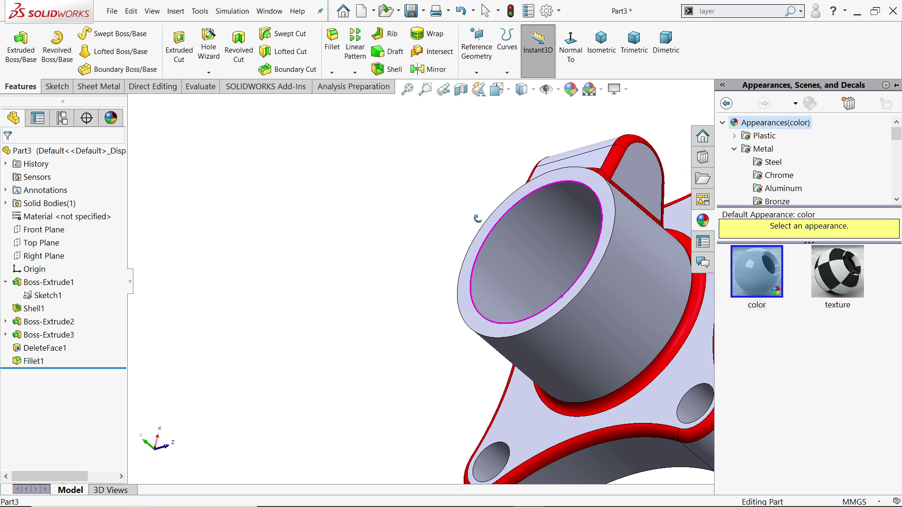
mouse_move(539, 272)
middle_mouse_down()
mouse_move(593, 311)
mouse_move(640, 202)
mouse_move(617, 316)
mouse_move(738, 252)
mouse_move(729, 193)
mouse_move(754, 155)
mouse_move(797, 205)
mouse_move(699, 288)
mouse_move(626, 296)
mouse_move(531, 256)
mouse_move(593, 228)
mouse_move(693, 248)
middle_mouse_up()
left_click(711, 178)
left_click(748, 150)
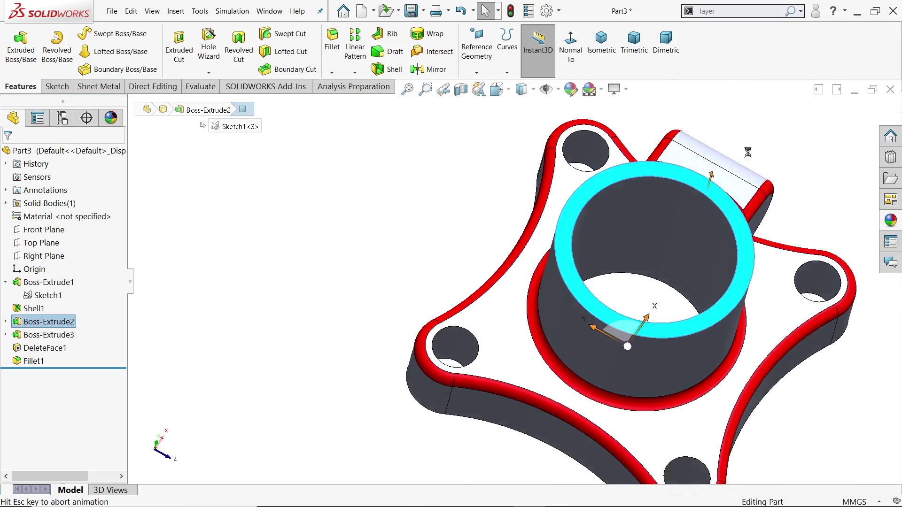
Step: Sketch a horizontal line from the origin to the lug's outer edge for the saw cut
left_click(78, 34)
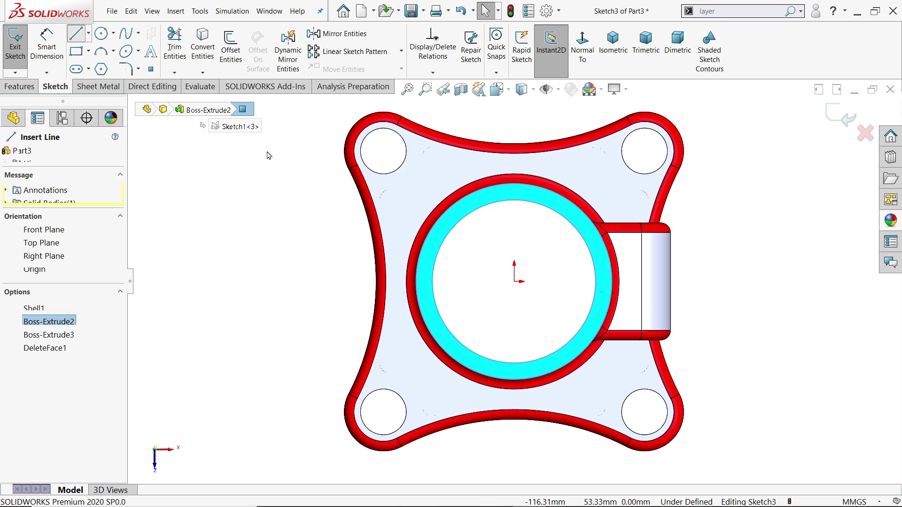
left_click(532, 286)
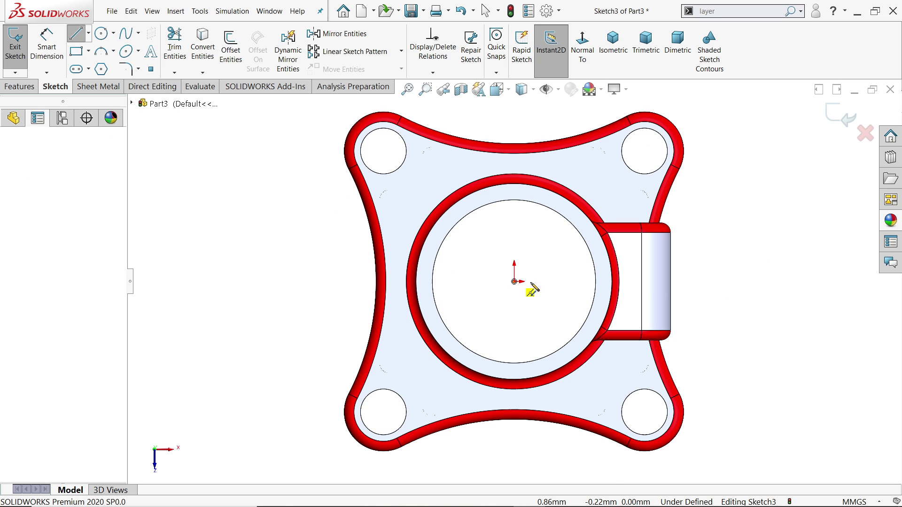
left_click(670, 281)
right_click(706, 242)
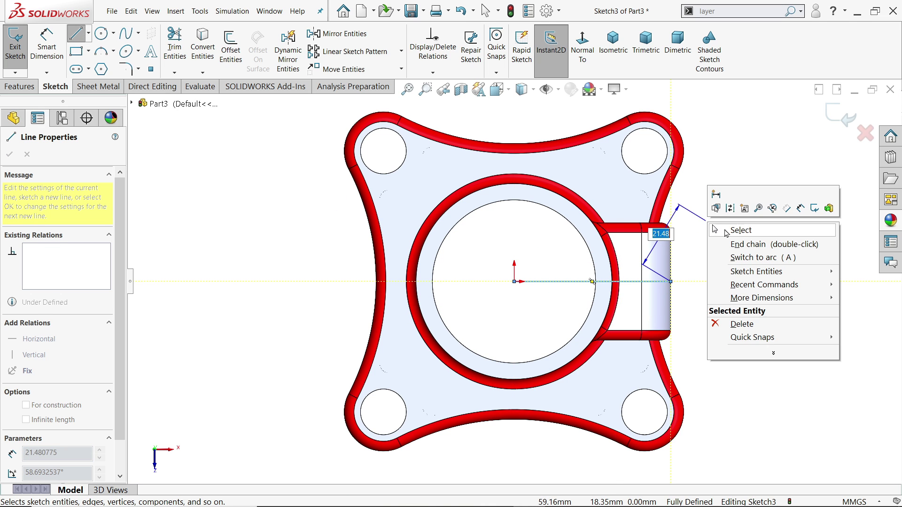
left_click(737, 230)
scroll(668, 304, "down", 2)
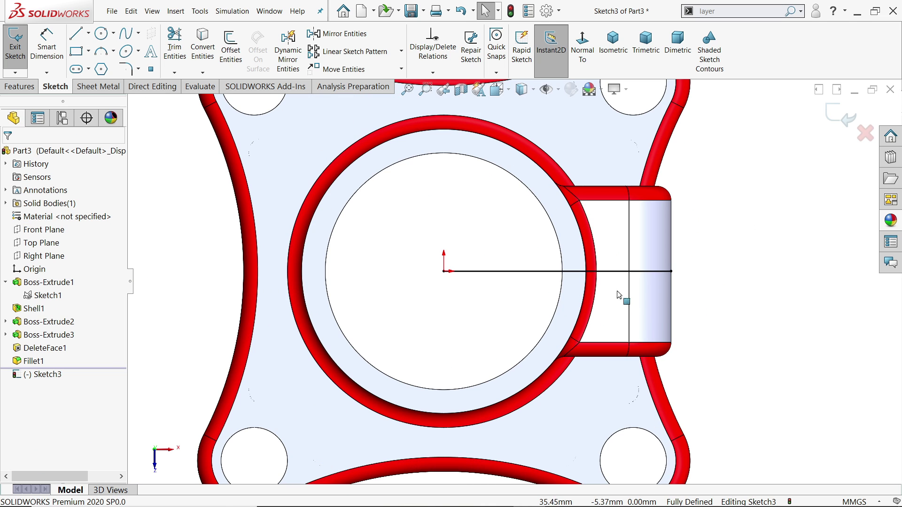
Step: Start an Extruded Cut from the line with Through All in Direction 1 and Direction 2 turned off
left_click(20, 86)
left_click(178, 48)
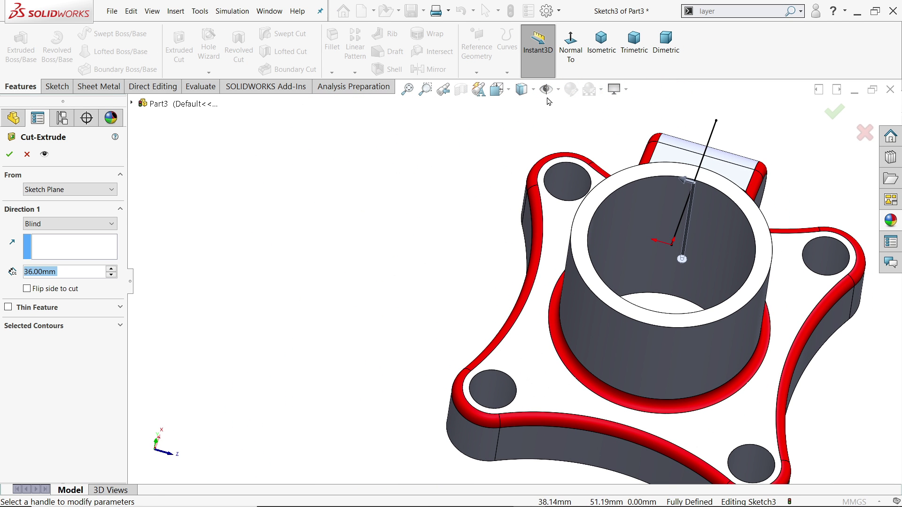
left_click(601, 42)
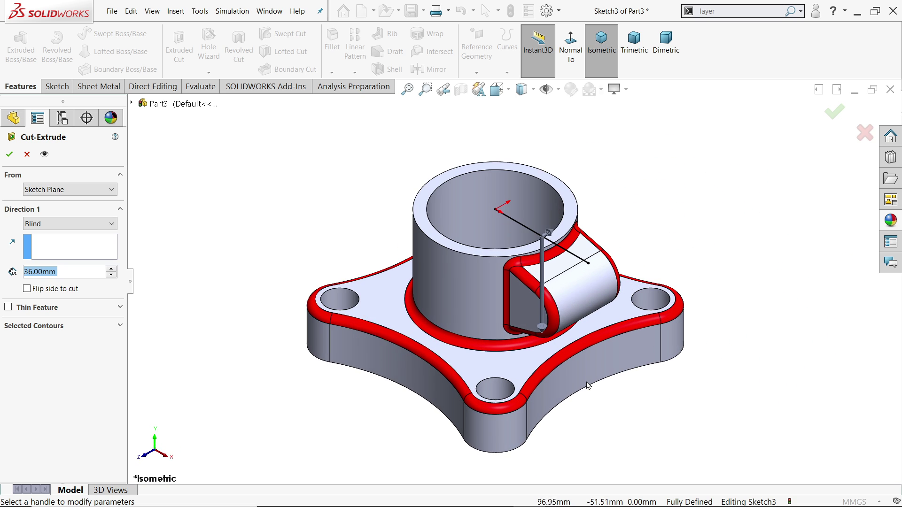
scroll(587, 385, "down", 2)
left_click(65, 223)
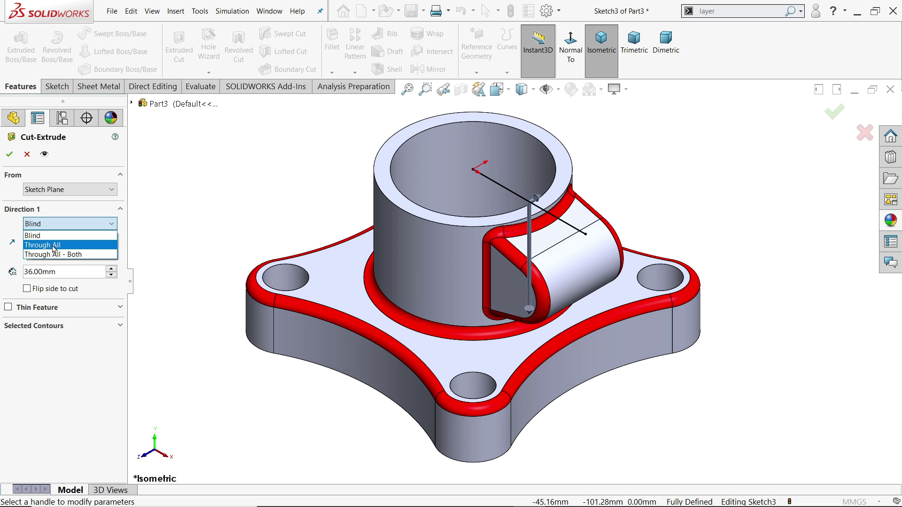
left_click(54, 244)
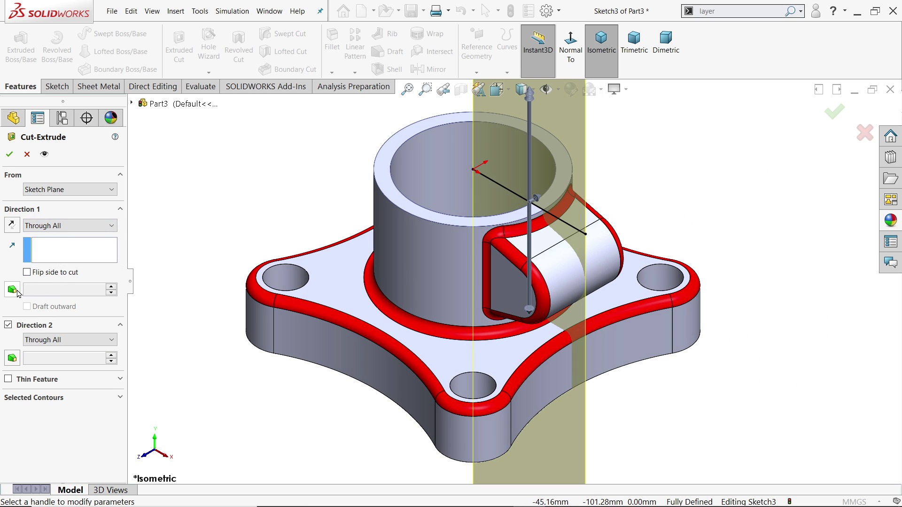
left_click(8, 325)
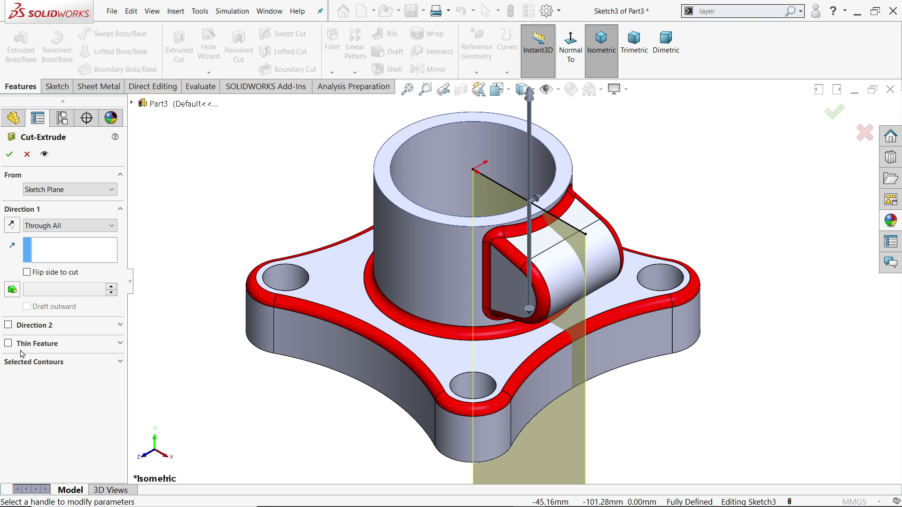
Step: Make the cut a Mid-Plane thin feature with a thickness of 3 mm
left_click(8, 344)
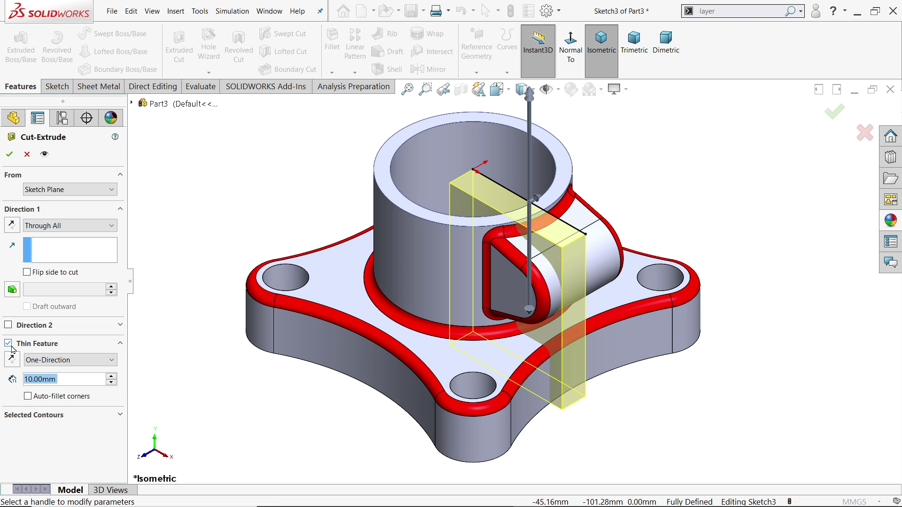
left_click(31, 363)
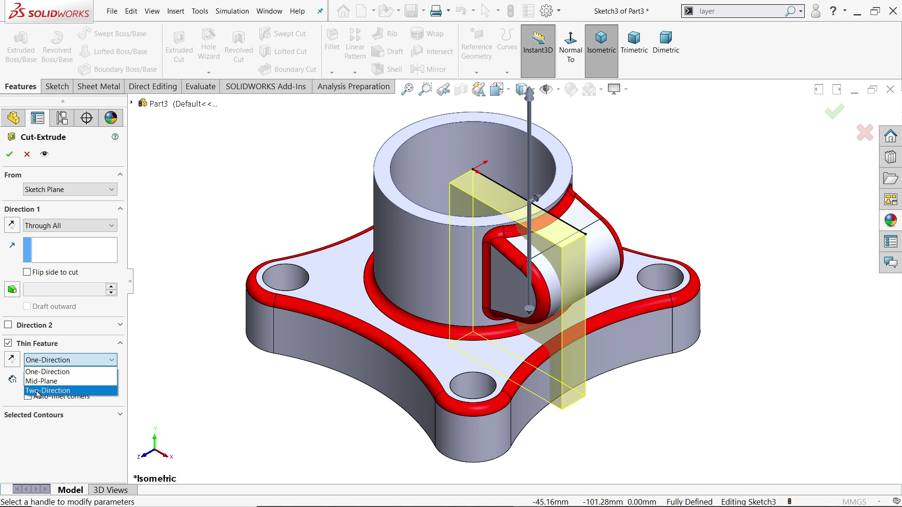
left_click(41, 381)
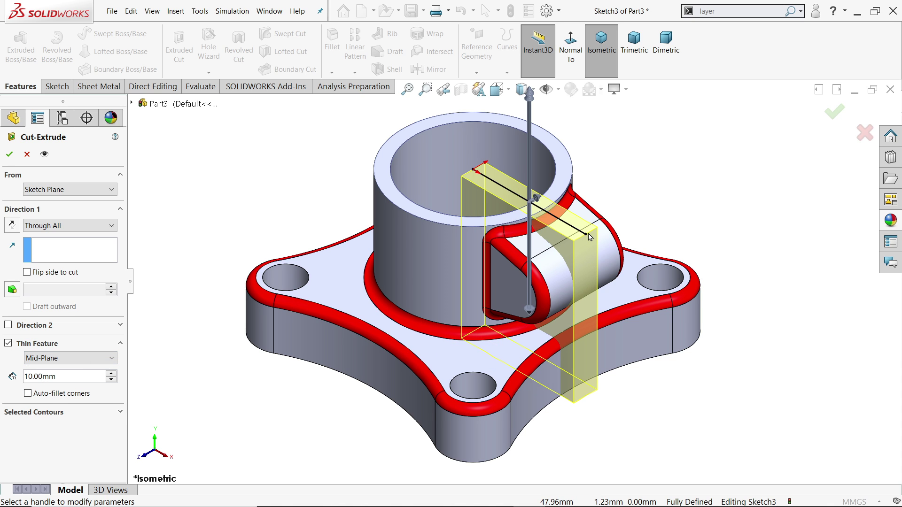
scroll(605, 220, "down", 4)
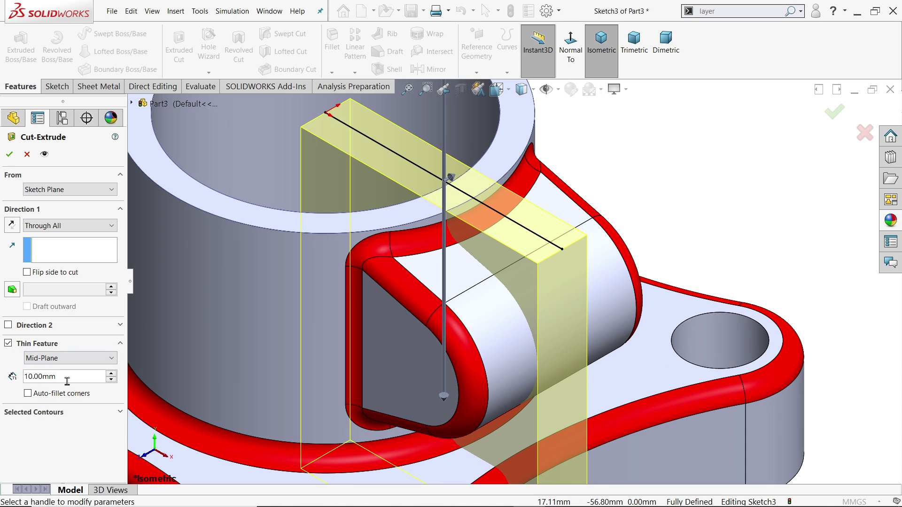
type("3")
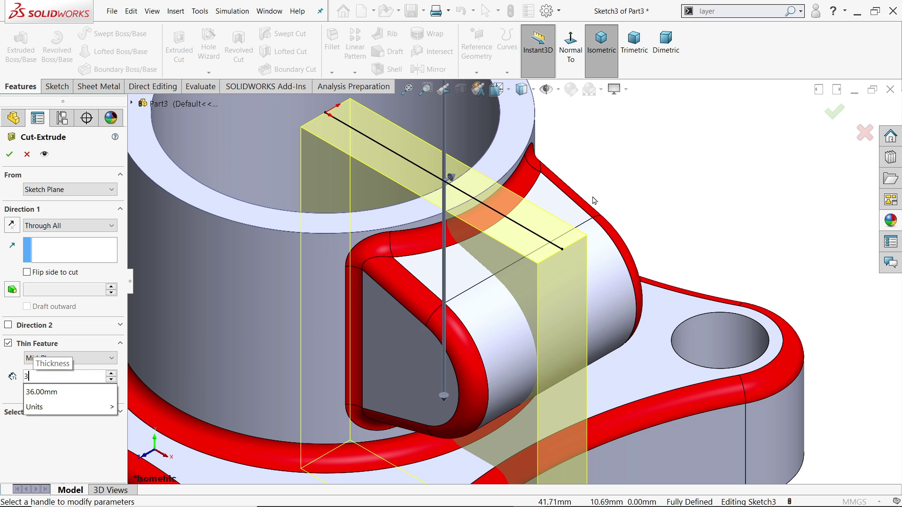
key("Return")
scroll(673, 186, "up", 3)
scroll(673, 187, "up", 3)
scroll(673, 187, "down", 2)
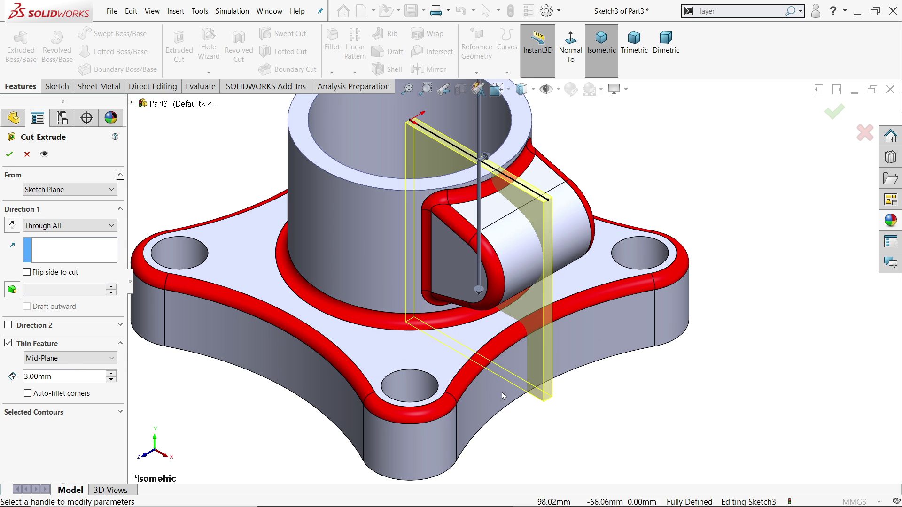
Step: Complete the 3 mm saw cut through the clamp lug and return to the isometric view
left_click(9, 154)
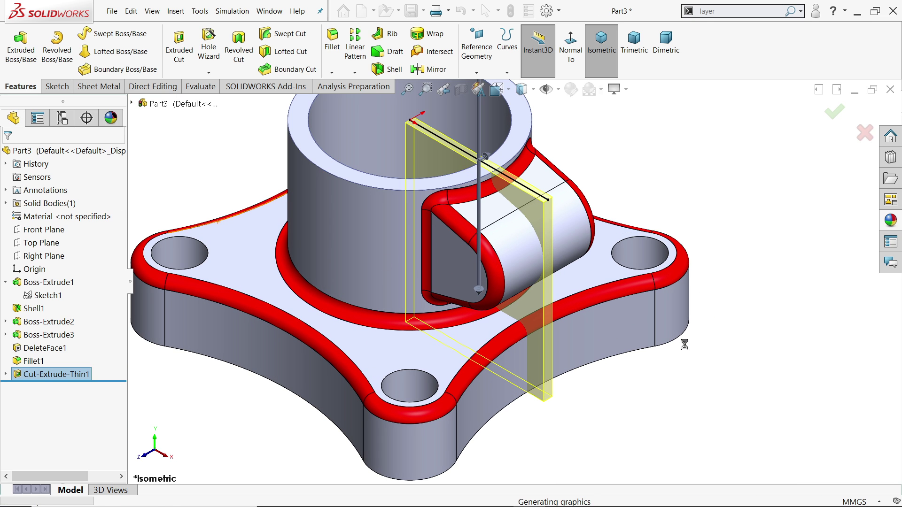
mouse_move(571, 409)
middle_mouse_down()
mouse_move(514, 332)
mouse_move(489, 235)
mouse_move(614, 312)
mouse_move(624, 246)
mouse_move(630, 342)
mouse_move(664, 357)
mouse_move(640, 326)
middle_mouse_up()
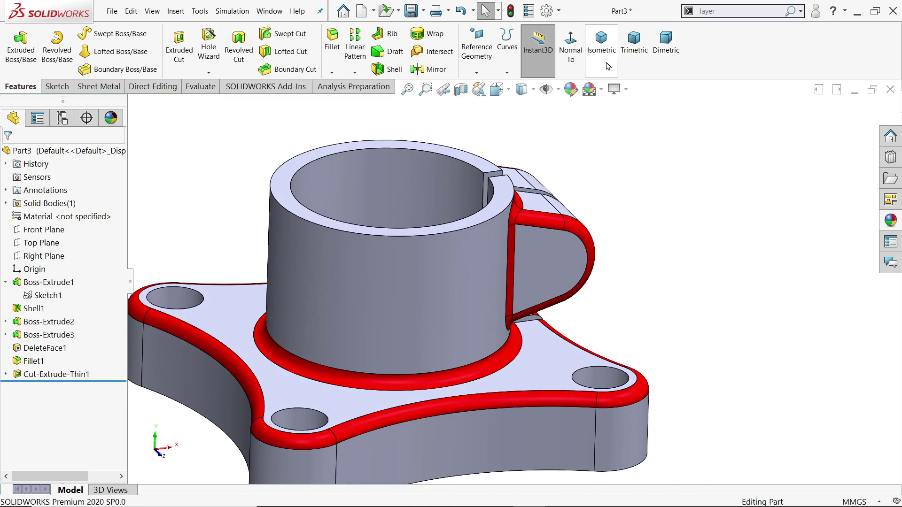
left_click(602, 44)
Step: Check the lug hole callouts on the drawing in Photos and set up an ANSI Metric counterbore for an M8 Socket Head Cap Screw, Up To Next
key("alt+Tab")
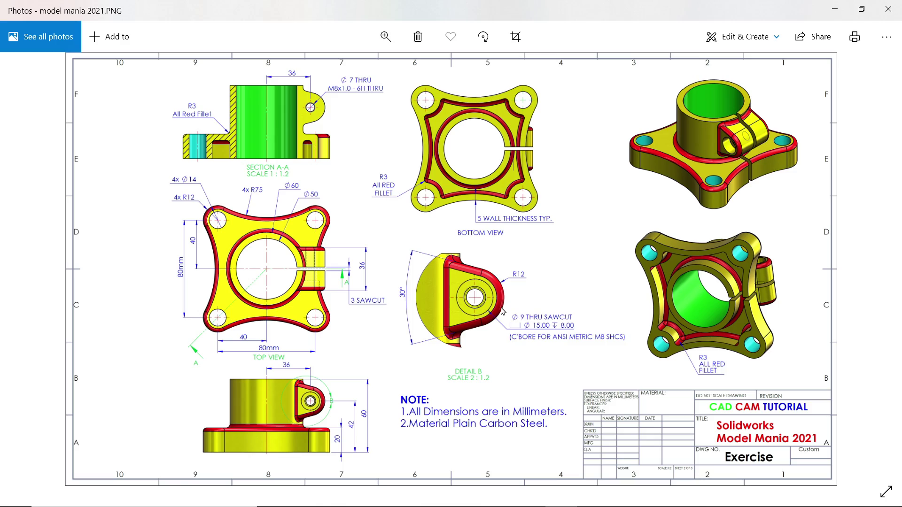
scroll(465, 313, "up", 4)
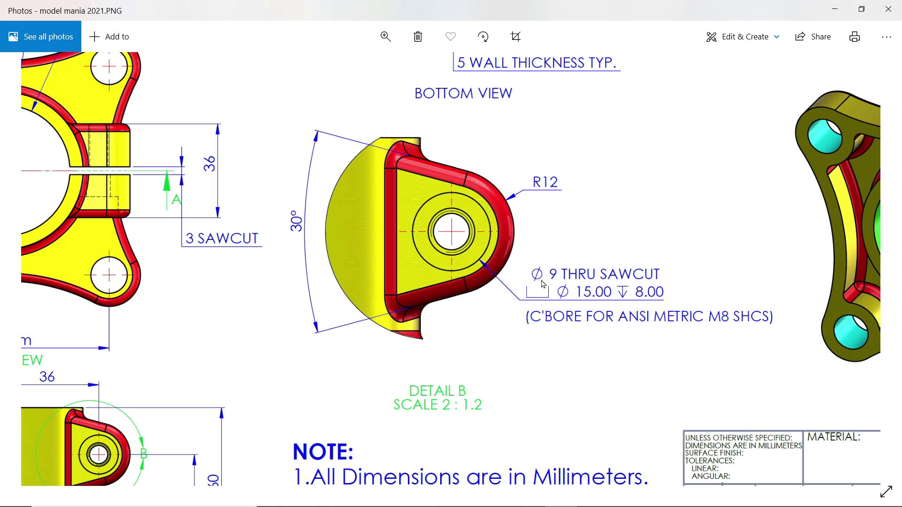
mouse_move(540, 229)
left_mouse_down()
mouse_move(613, 303)
mouse_move(651, 323)
mouse_move(695, 377)
left_mouse_up()
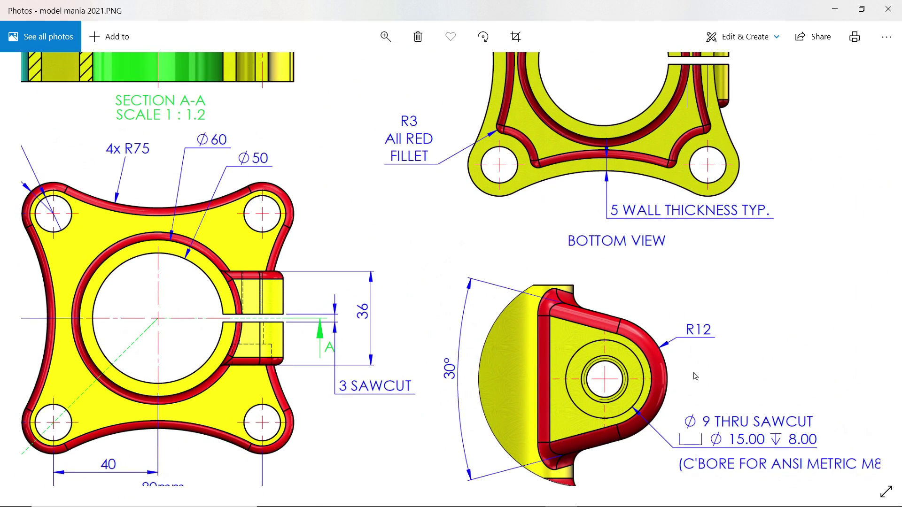
left_click_drag(442, 170, 539, 369)
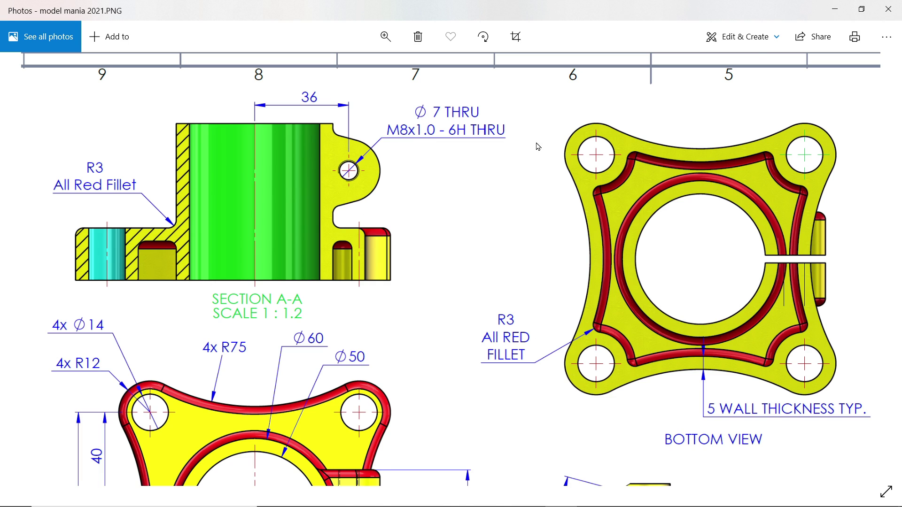
left_click(836, 14)
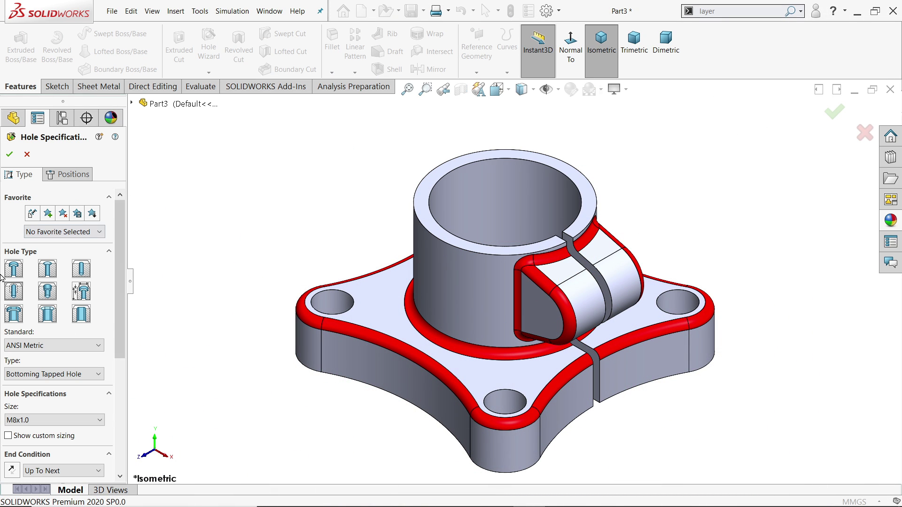
left_click(13, 271)
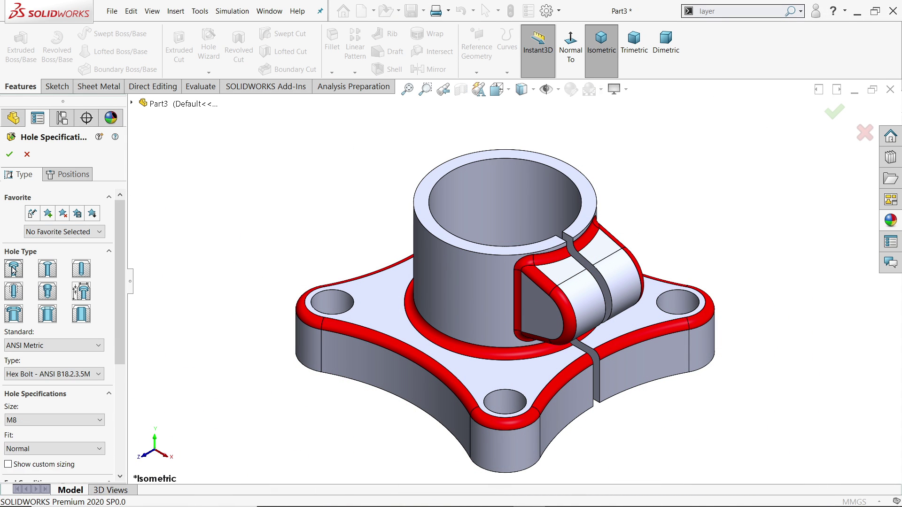
left_click(34, 345)
left_click(34, 346)
left_click(34, 374)
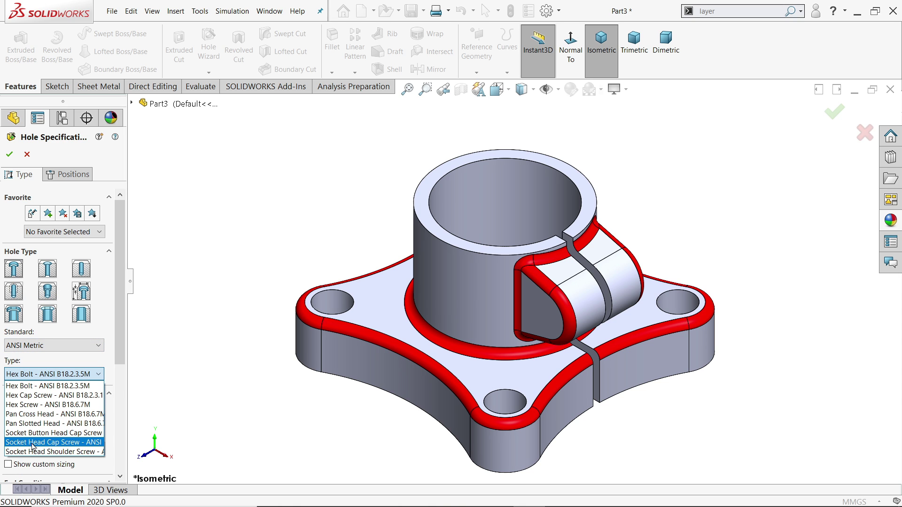
left_click(56, 442)
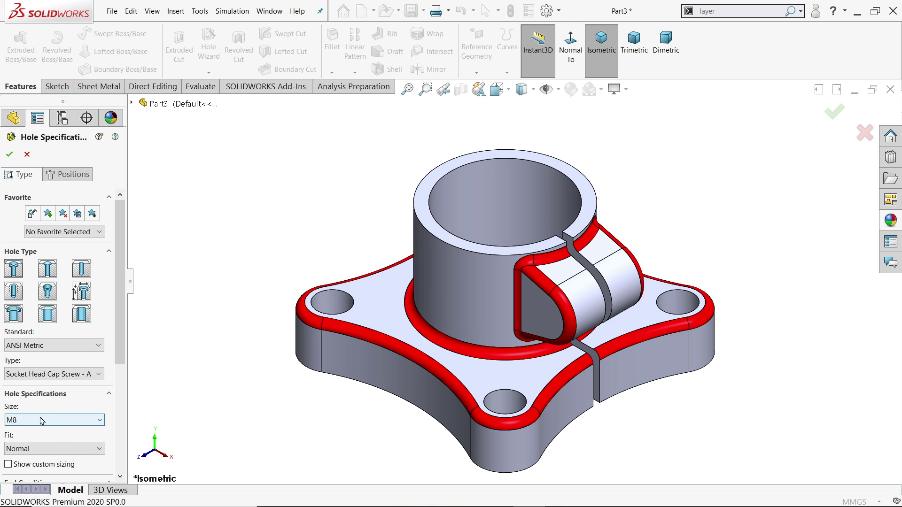
scroll(70, 357, "down", 5)
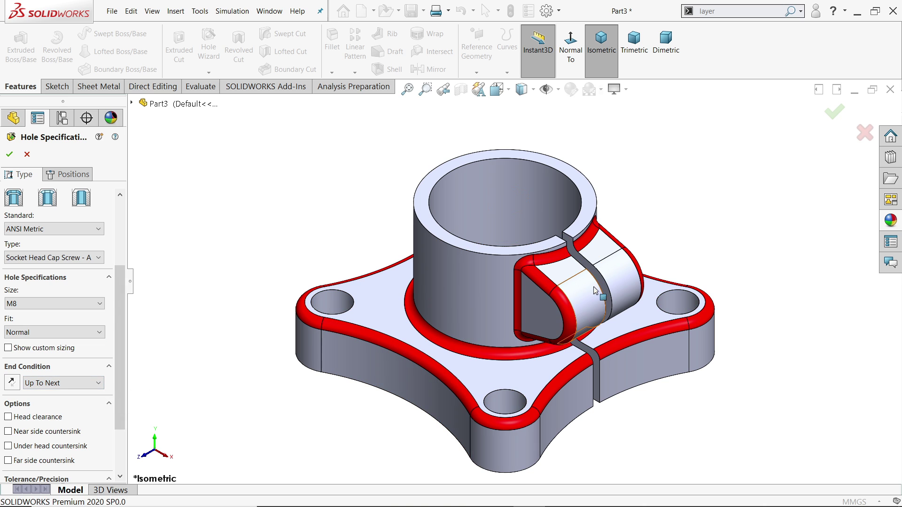
Step: Place the counterbore on the lug's flat side face, at the centre of the face's rounded edge
left_click(73, 176)
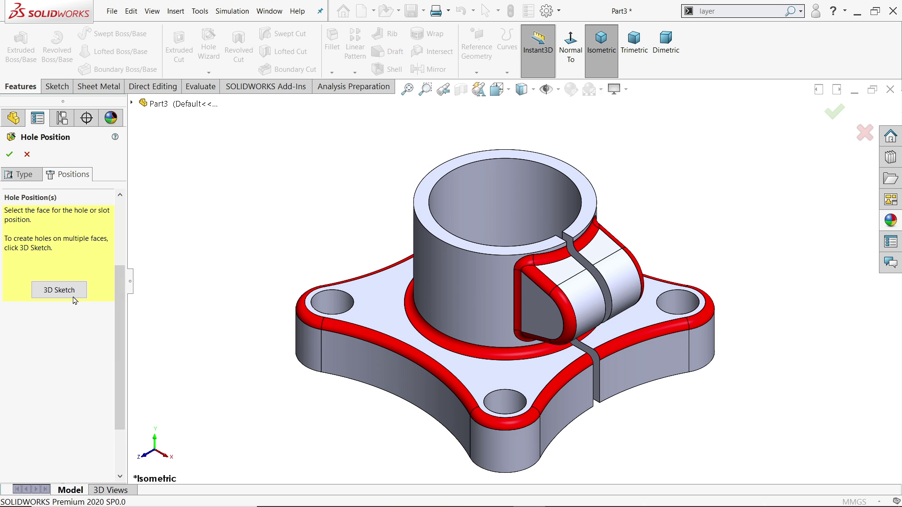
left_click(546, 310)
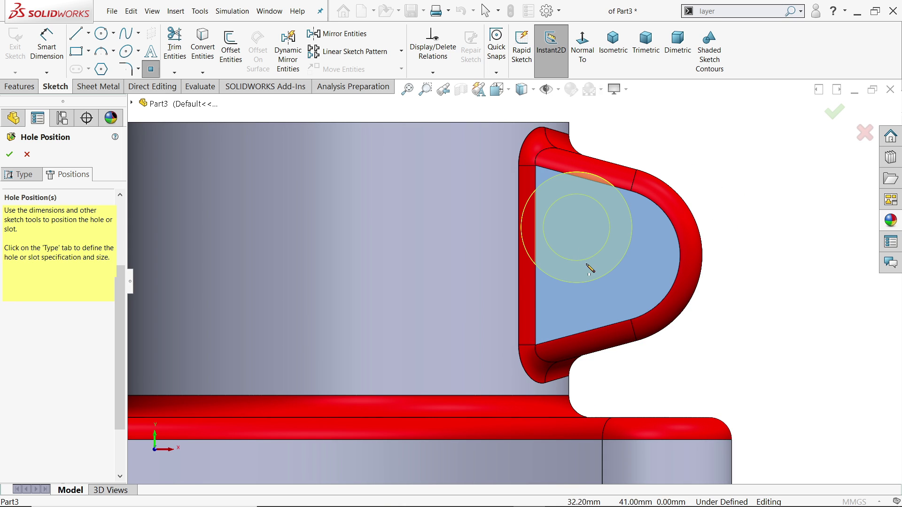
left_click(621, 257)
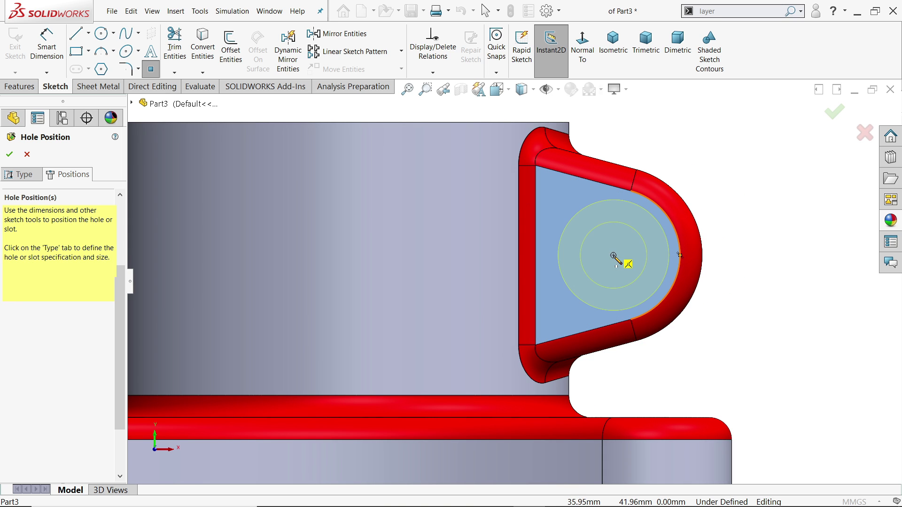
left_click(613, 255)
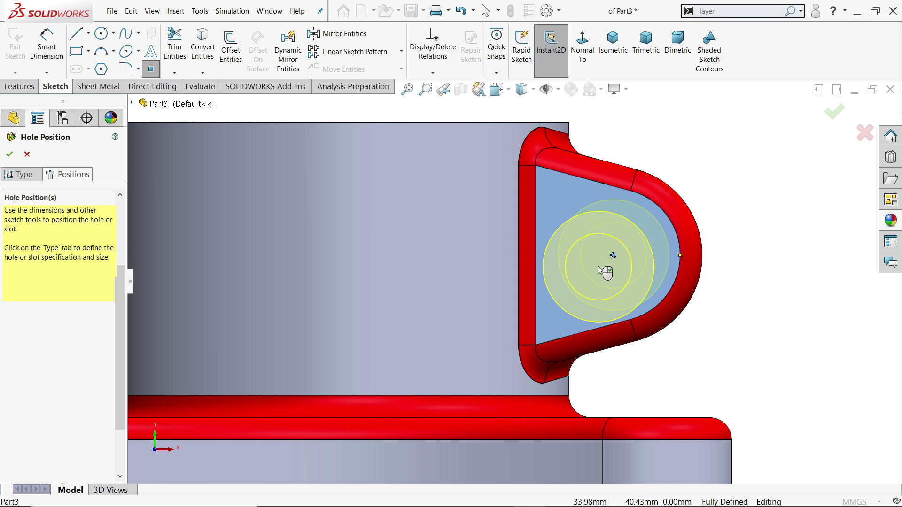
right_click(703, 149)
left_click(728, 156)
key("f")
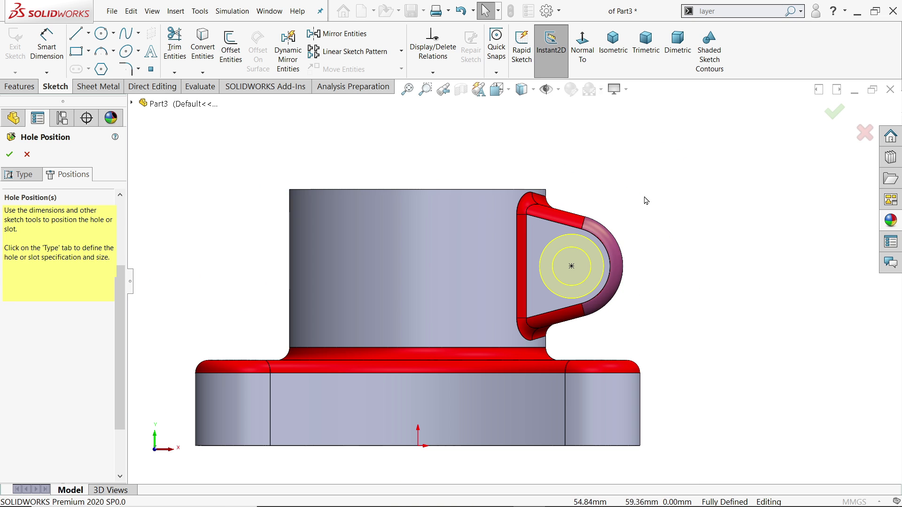
Step: Dimension the horizontal distance from the origin to the counterbore's centre point above the part
left_click(47, 45)
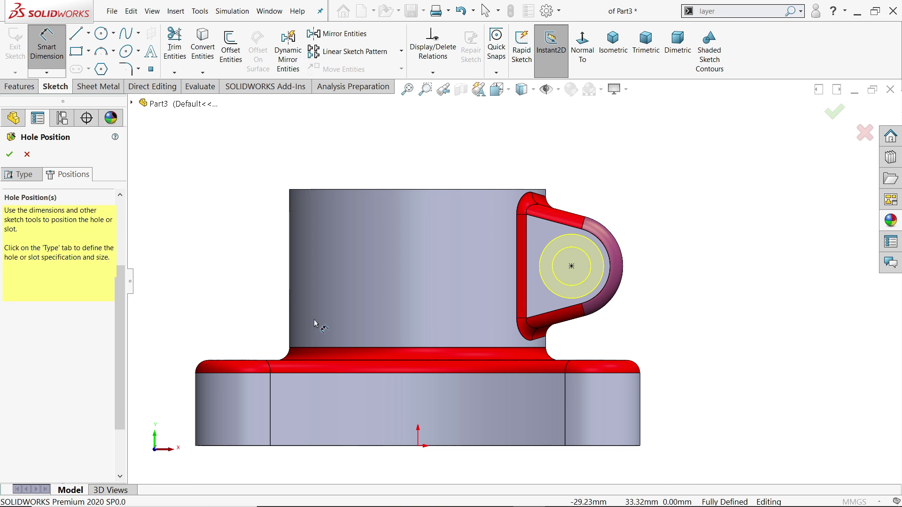
left_click(418, 446)
left_click(572, 266)
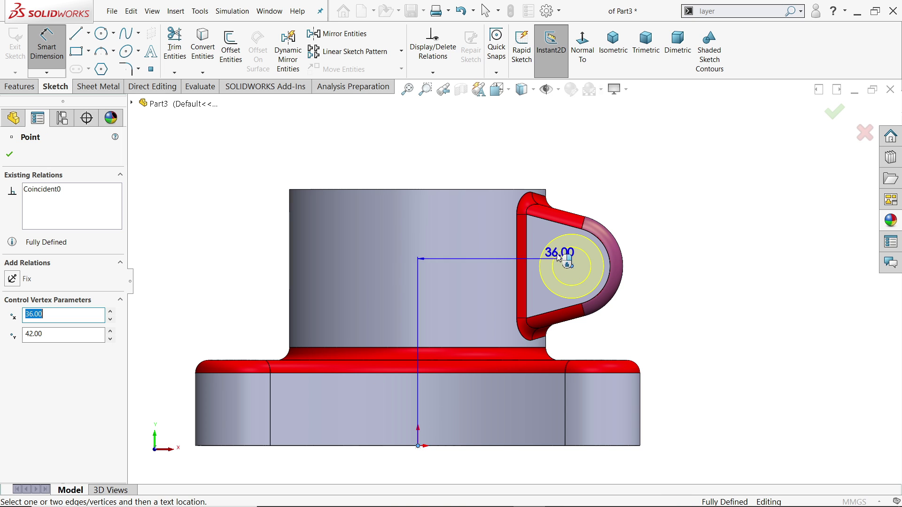
left_click(472, 157)
left_click(502, 162)
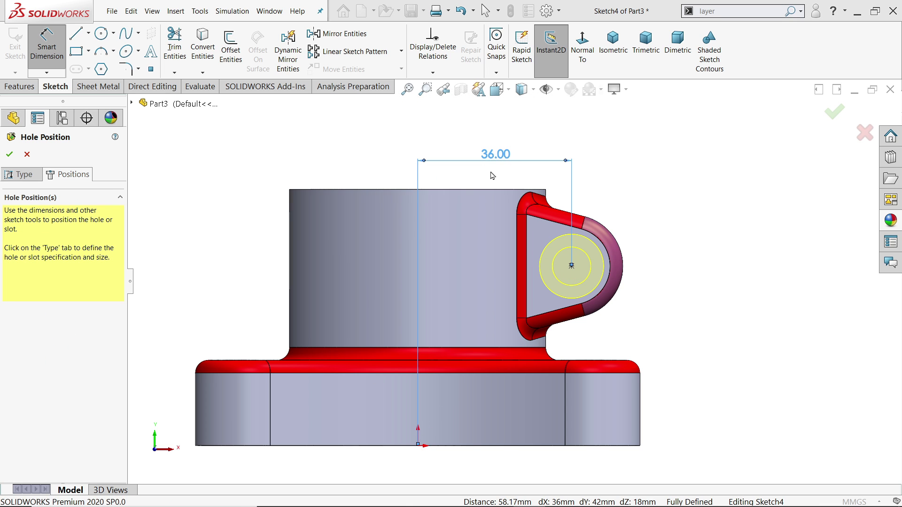
Step: Finish the hole position and create the M8 counterbored hole in the lug
left_click(613, 49)
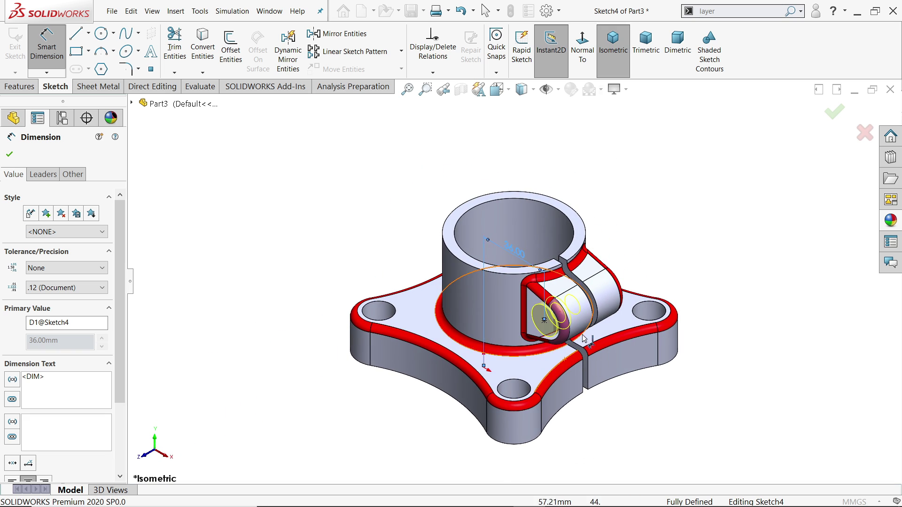
scroll(423, 303, "down", 3)
left_click(10, 157)
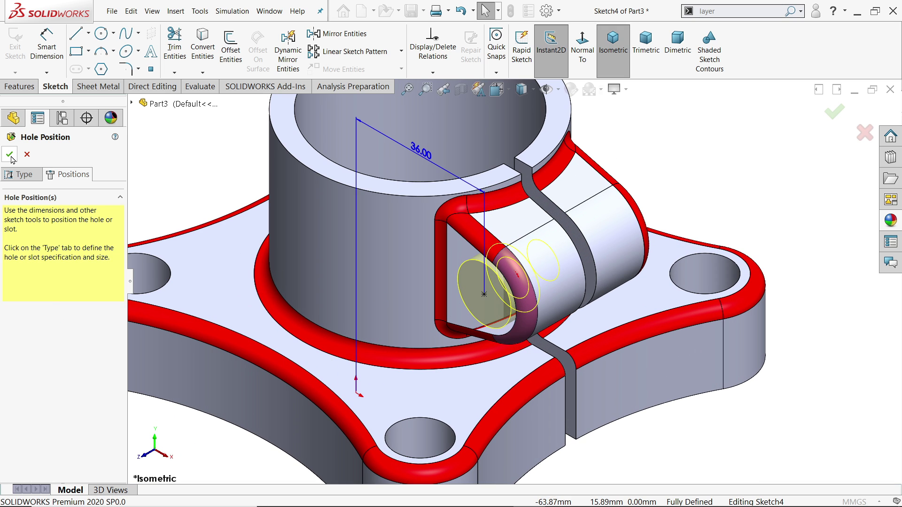
left_click(10, 156)
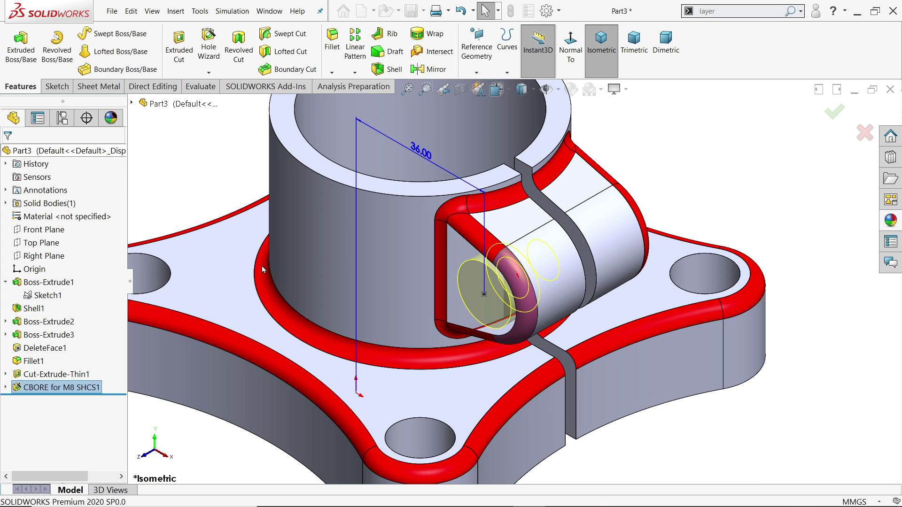
middle_click_drag(333, 267, 583, 254)
left_click(699, 183)
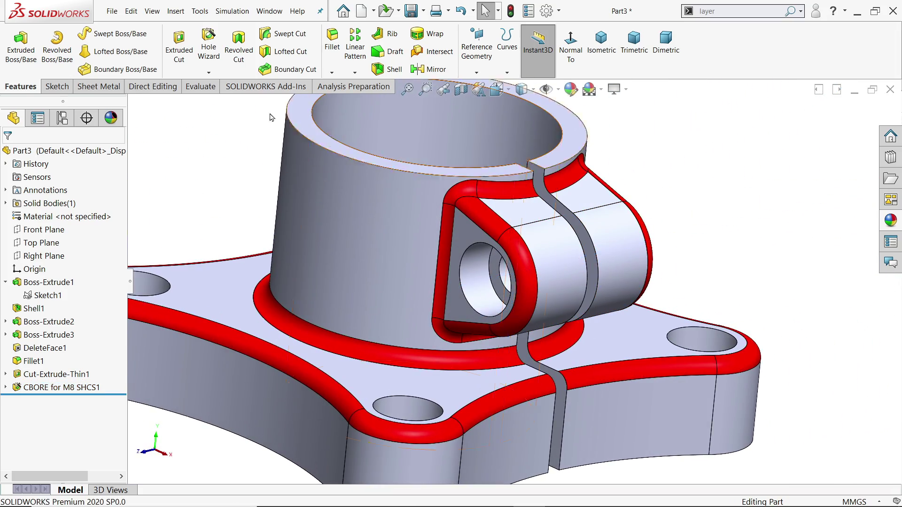
Step: Set up a straight tap hole as an ANSI Metric Bottoming Tapped Hole, size M8x1.0, with hole and thread Up To Next
left_click(211, 50)
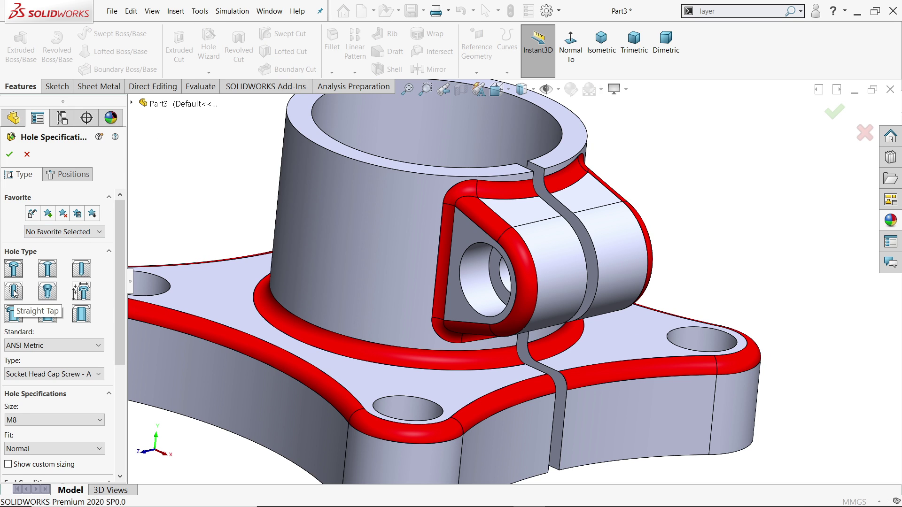
left_click(15, 293)
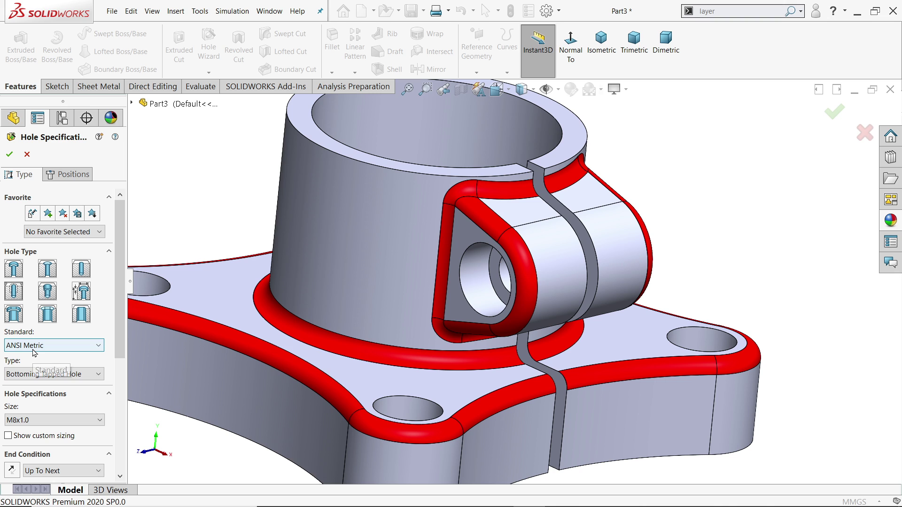
left_click(26, 373)
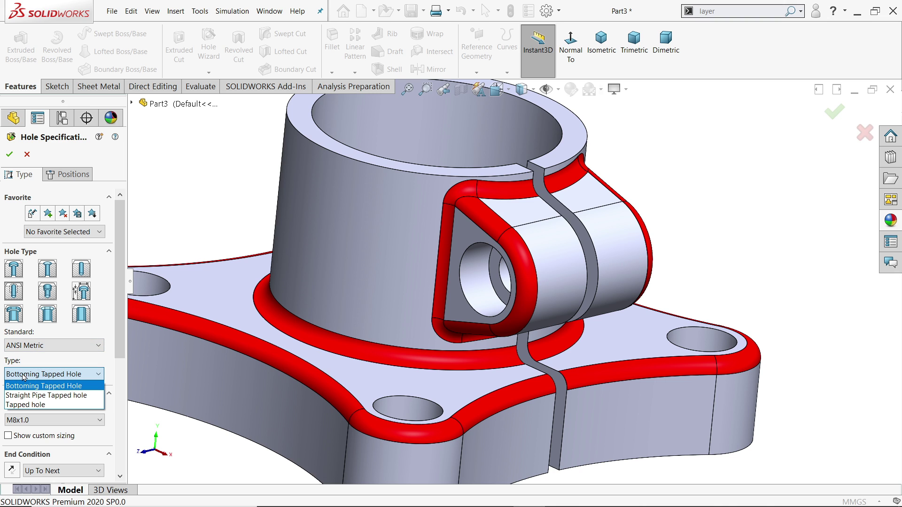
left_click(26, 385)
scroll(16, 338, "down", 3)
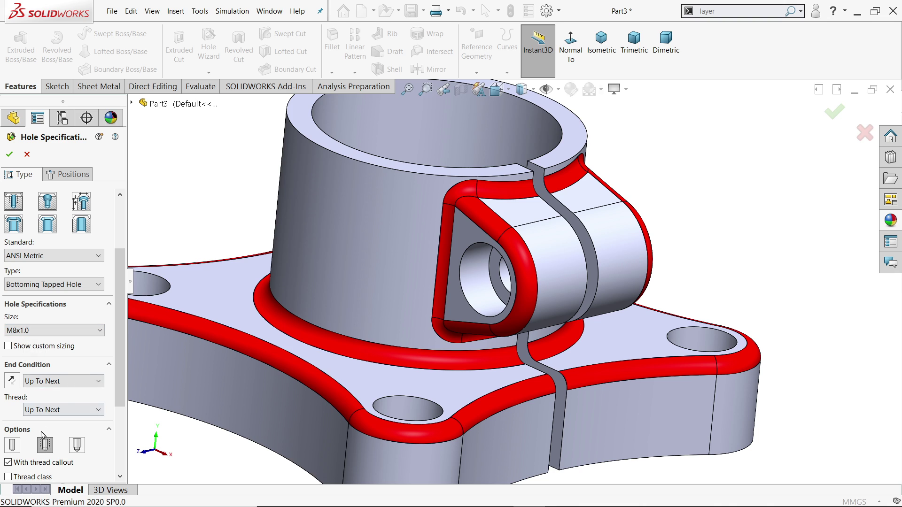
scroll(70, 399, "down", 3)
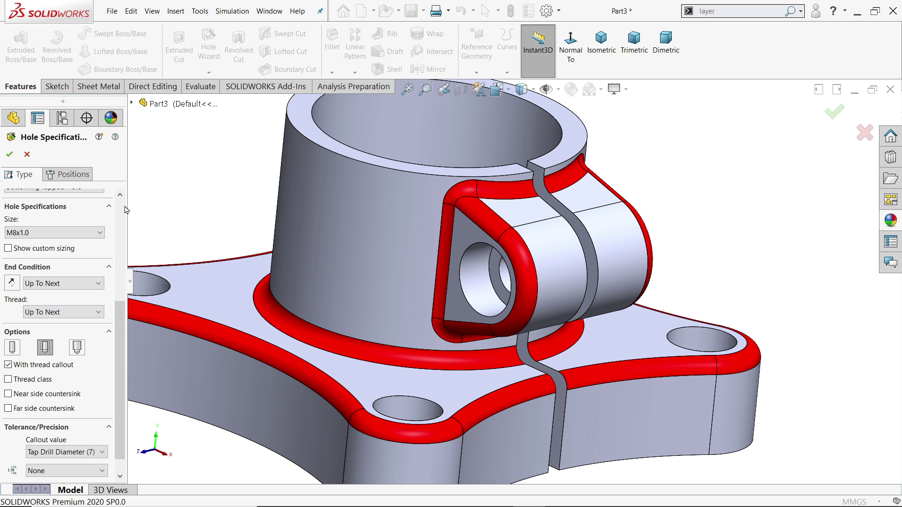
Step: Create the tapped hole on the far lug half's saw-cut face, concentric with the counterbored hole
left_click(70, 174)
key("ctrl+1")
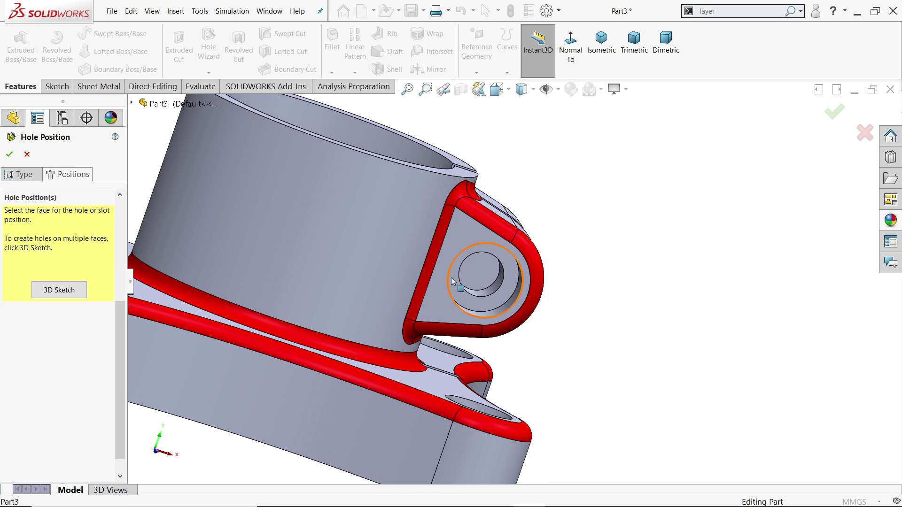
scroll(638, 247, "down", 5)
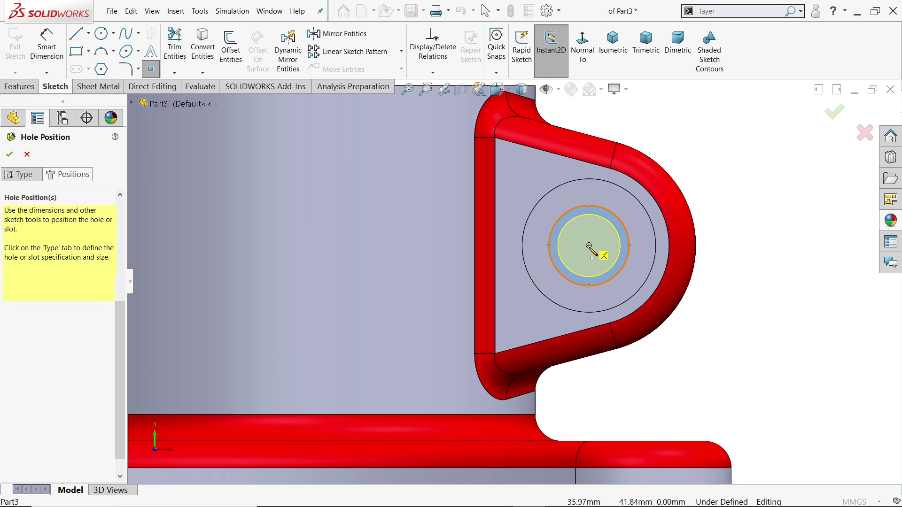
left_click(589, 246)
right_click(713, 124)
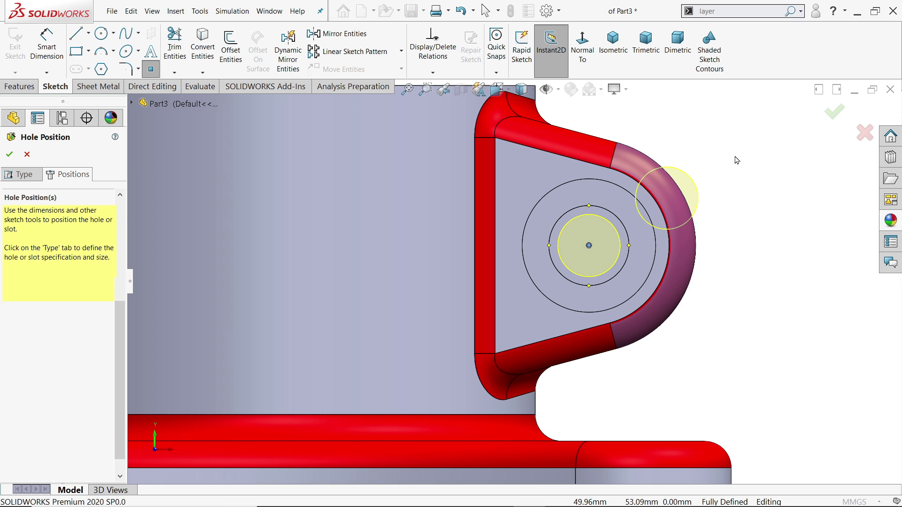
middle_click_drag(662, 200, 677, 178)
scroll(677, 178, "up", 6)
scroll(663, 225, "down", 6)
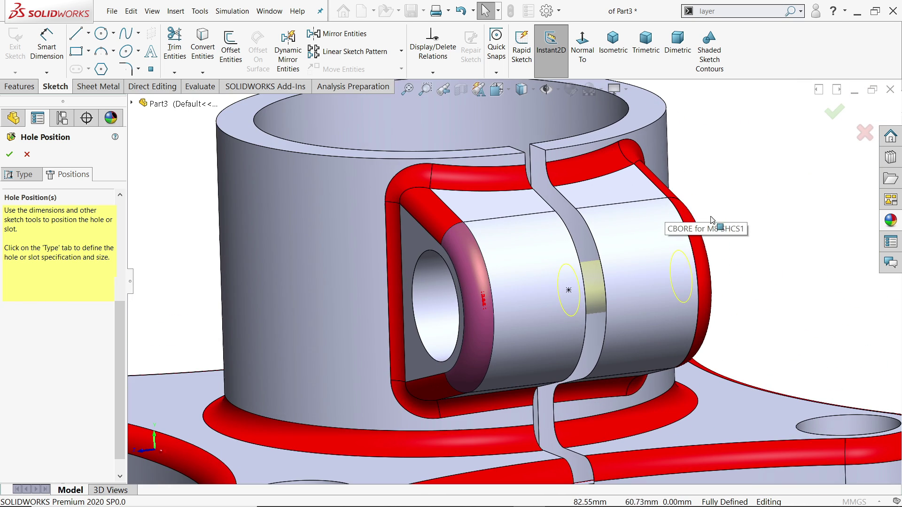
middle_click_drag(651, 269, 609, 273)
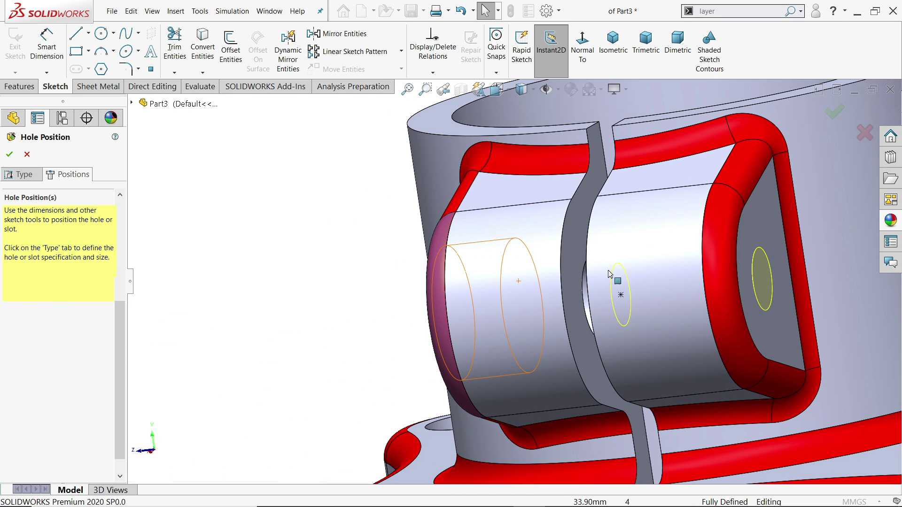
left_click(9, 158)
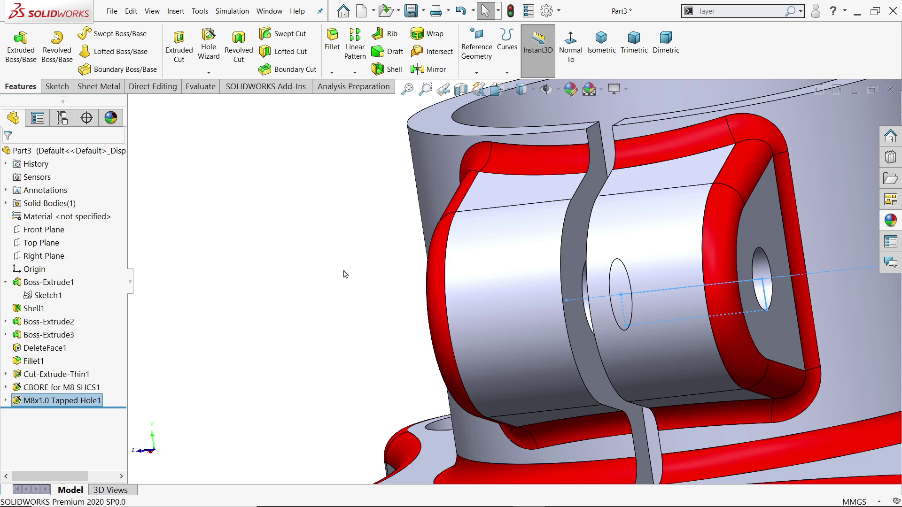
Step: Make sure cosmetic threads are displayed shaded in the document's detailing properties
left_click(553, 14)
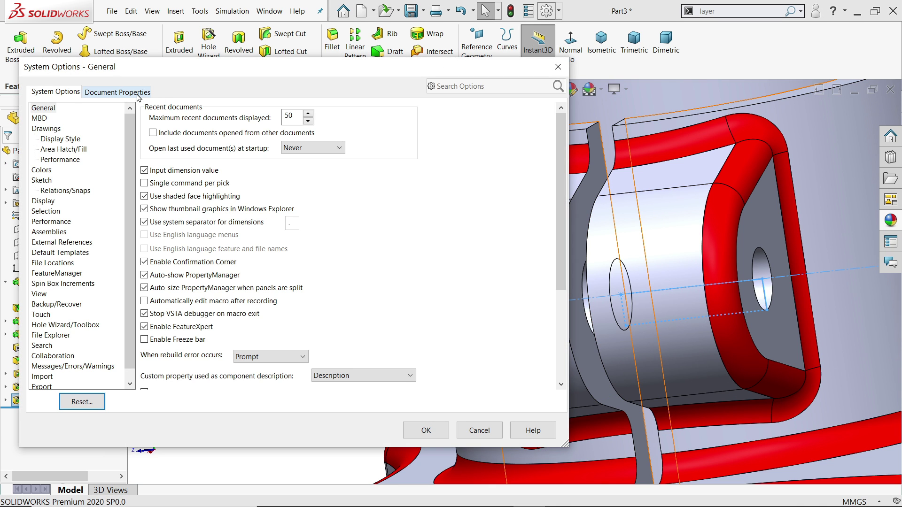
left_click(138, 94)
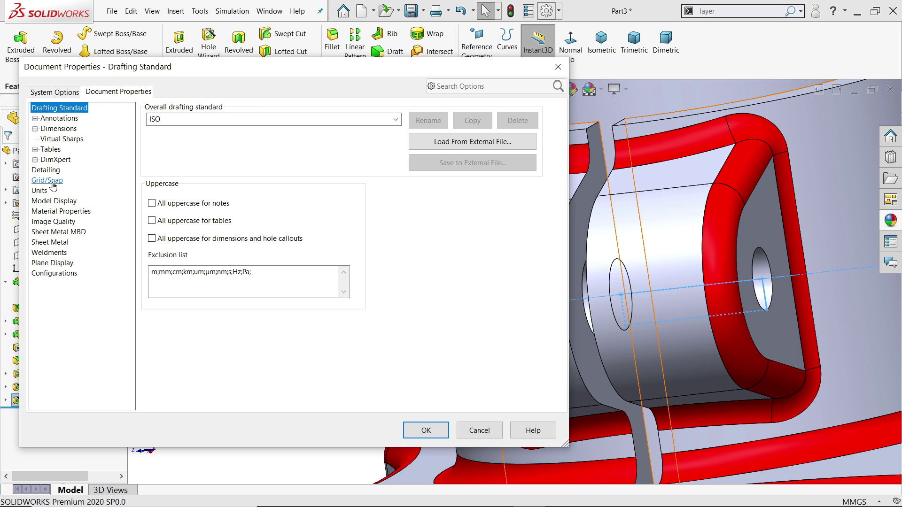
left_click(63, 171)
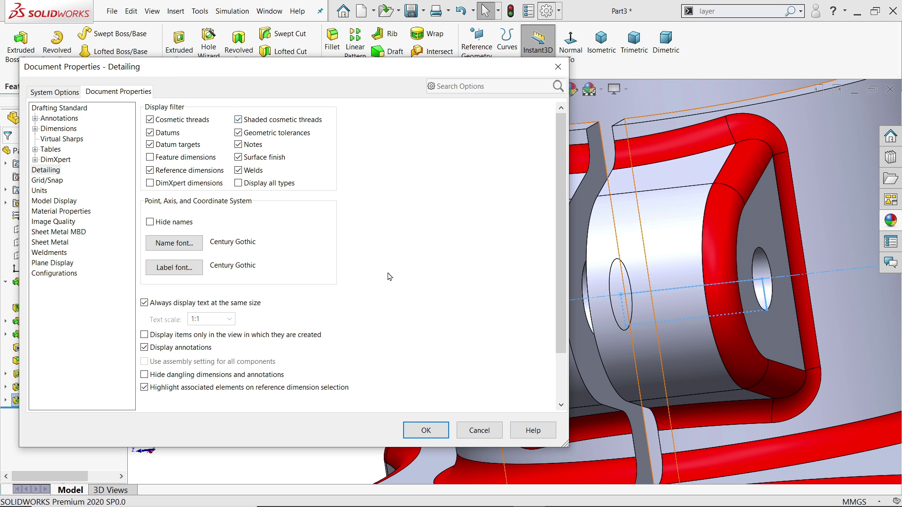
left_click(426, 431)
Step: Show the part in isometric view and turn on RealView Graphics
middle_click_drag(606, 314, 631, 294)
middle_click_drag(562, 300, 670, 333)
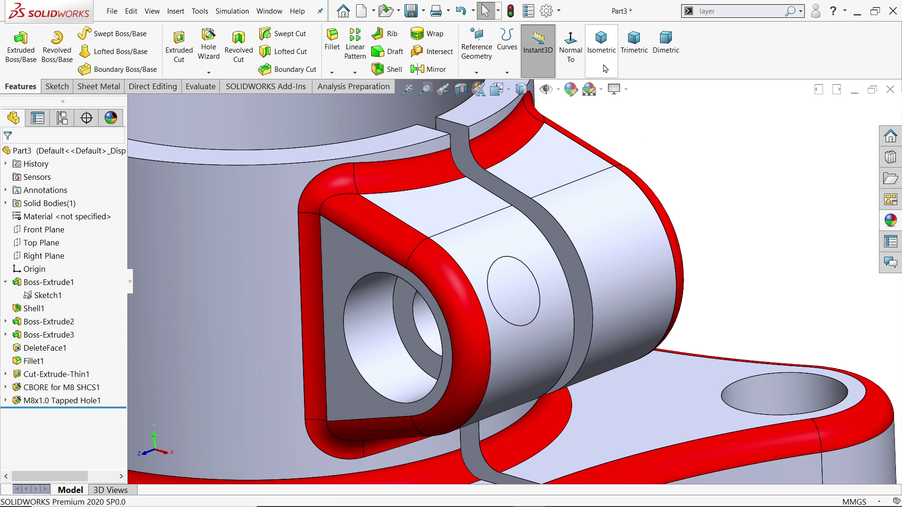
left_click(601, 45)
left_click(627, 92)
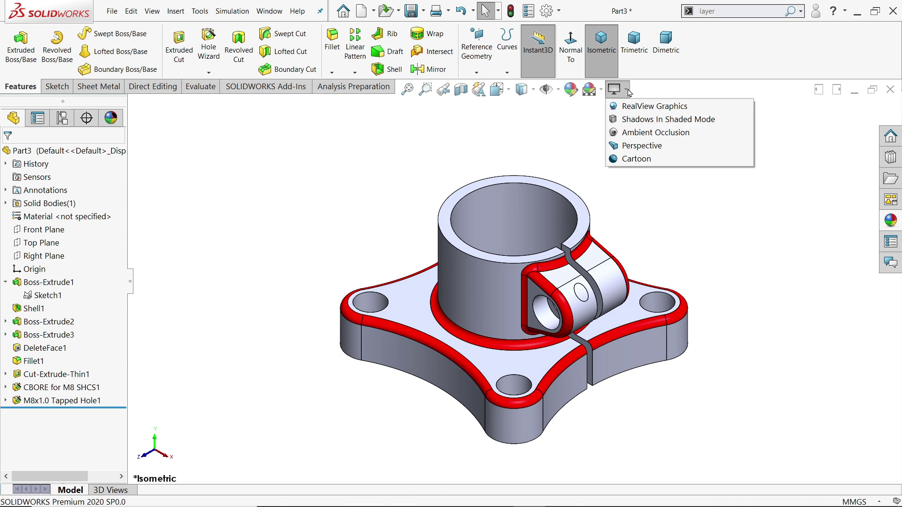
left_click(619, 108)
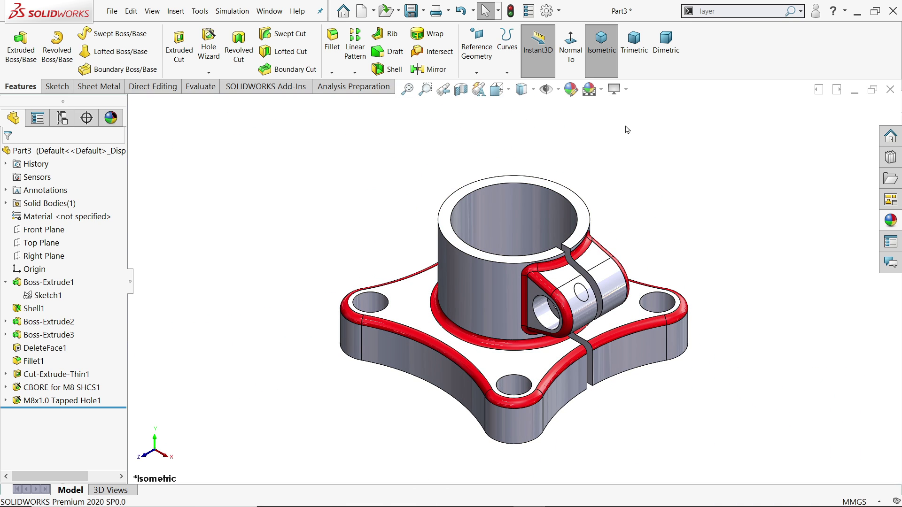
Step: Assign Plain Carbon Steel as the part's material
right_click(57, 219)
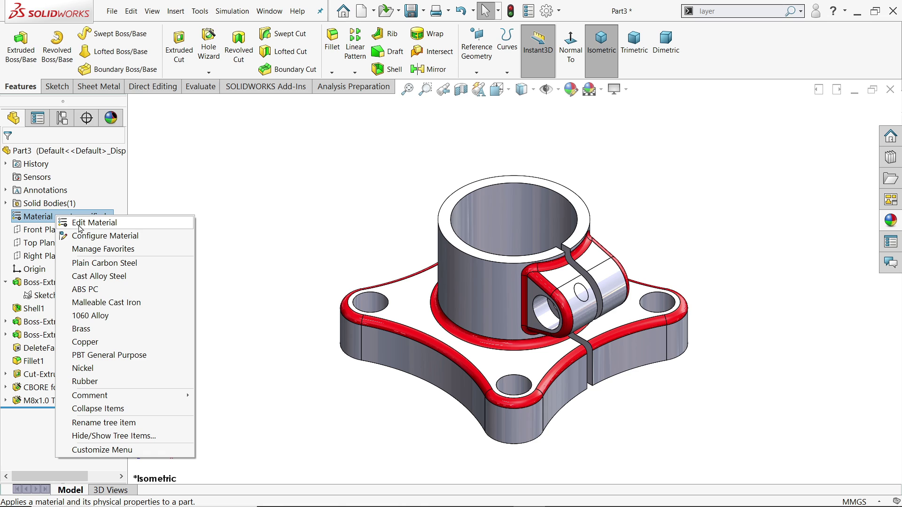
left_click(114, 264)
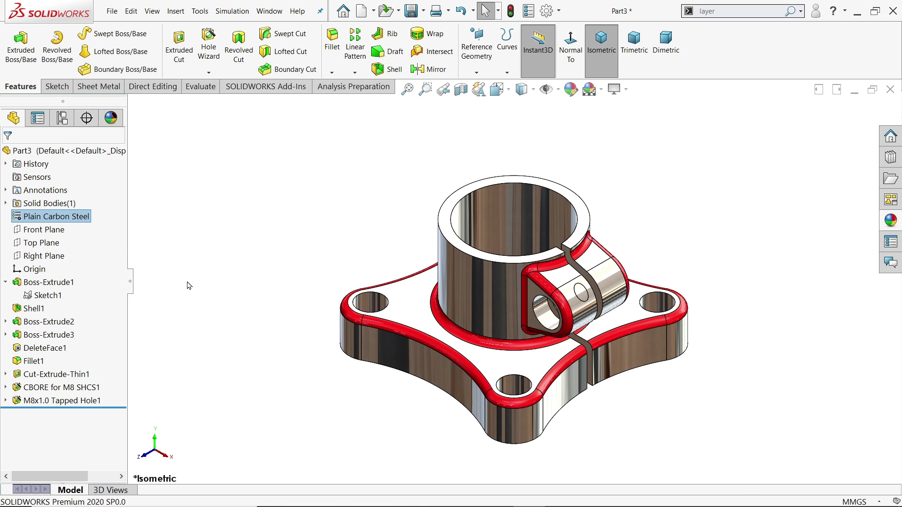
scroll(600, 348, "down", 2)
mouse_move(535, 338)
middle_mouse_down()
mouse_move(548, 322)
mouse_move(543, 332)
middle_mouse_up()
scroll(527, 324, "down", 1)
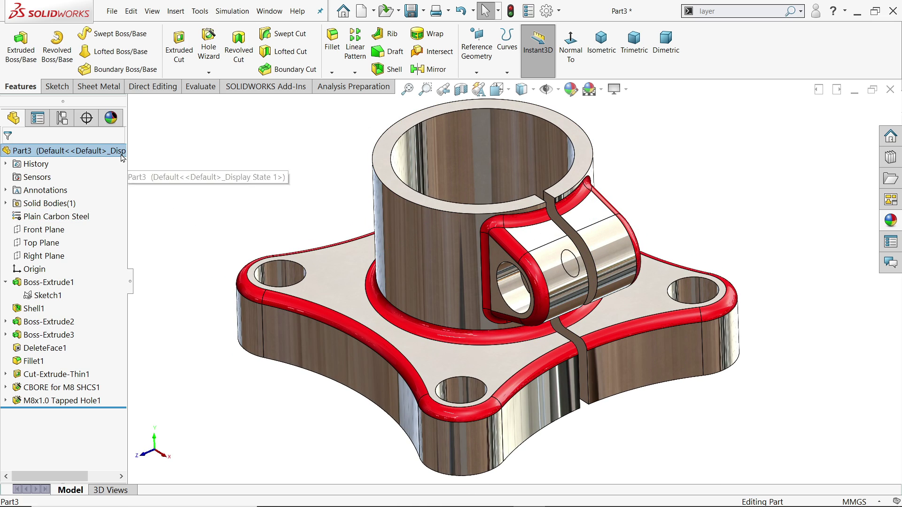
Step: Apply the brushed brass metal appearance to the whole part
left_click(892, 224)
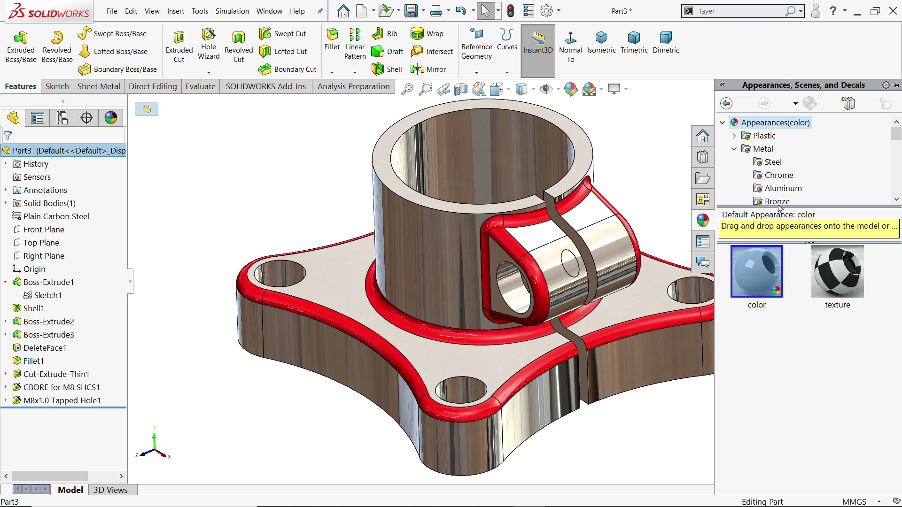
scroll(775, 183, "down", 1)
left_click(774, 175)
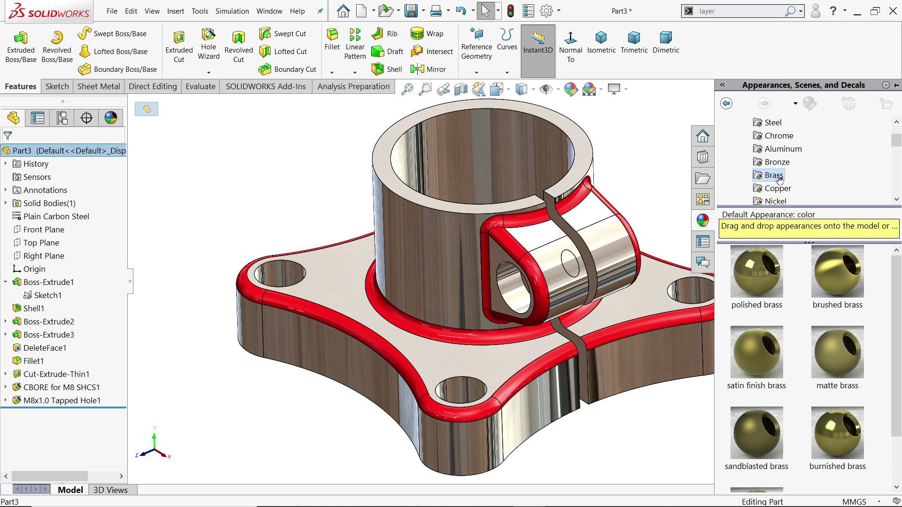
double_click(841, 278)
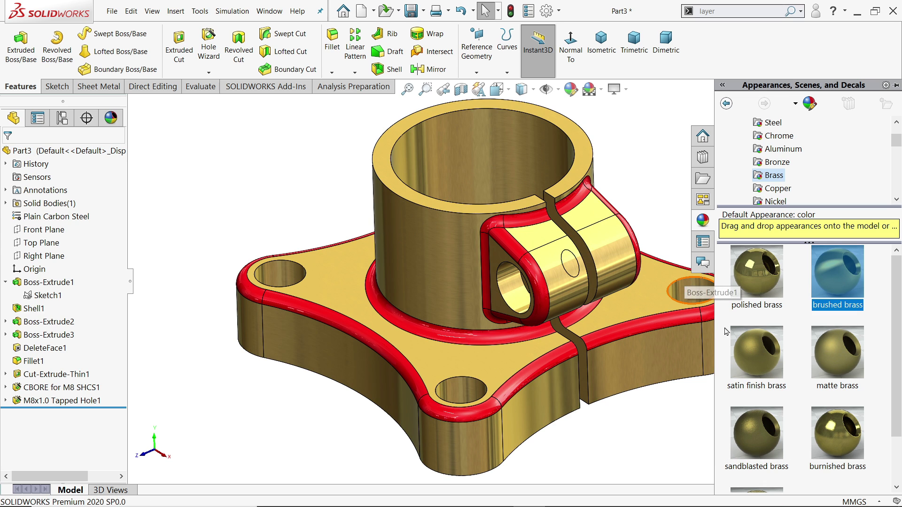
scroll(517, 282, "up", 2)
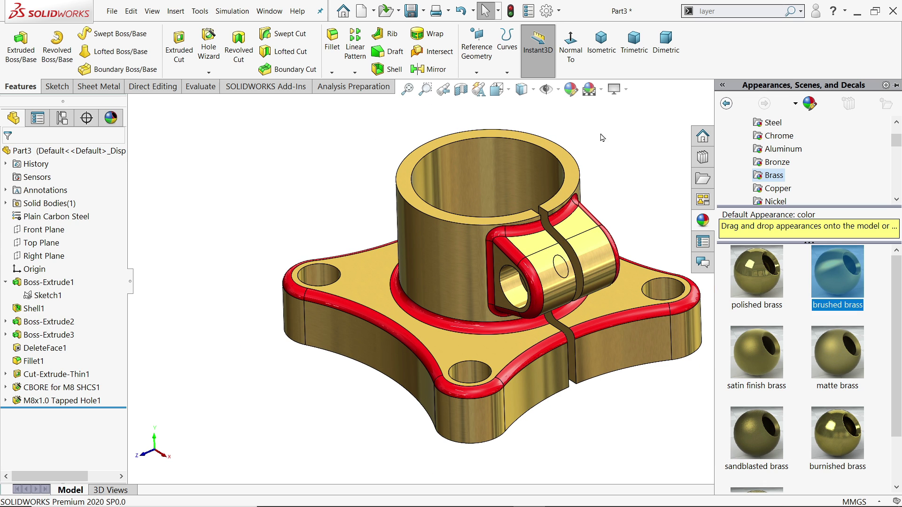
Step: Change the colour of the part's brushed brass appearance to yellow from the standard swatches
left_click(587, 94)
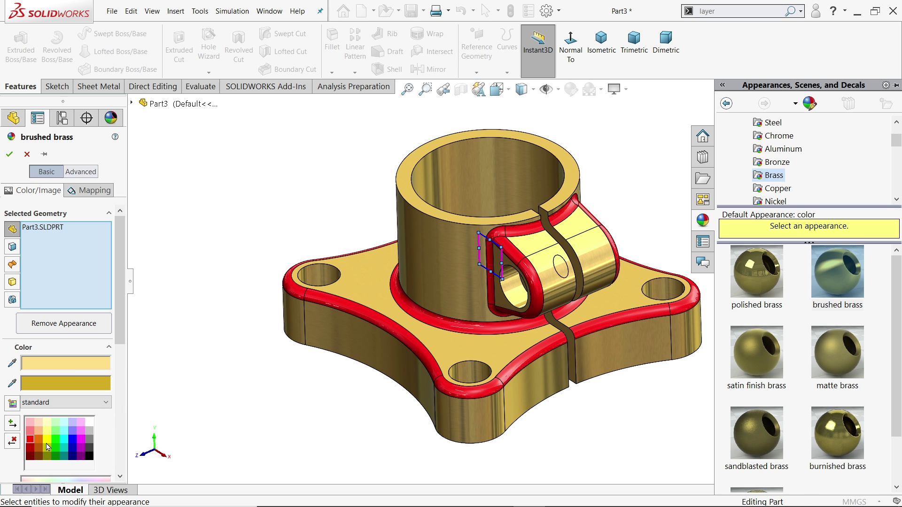
left_click(46, 443)
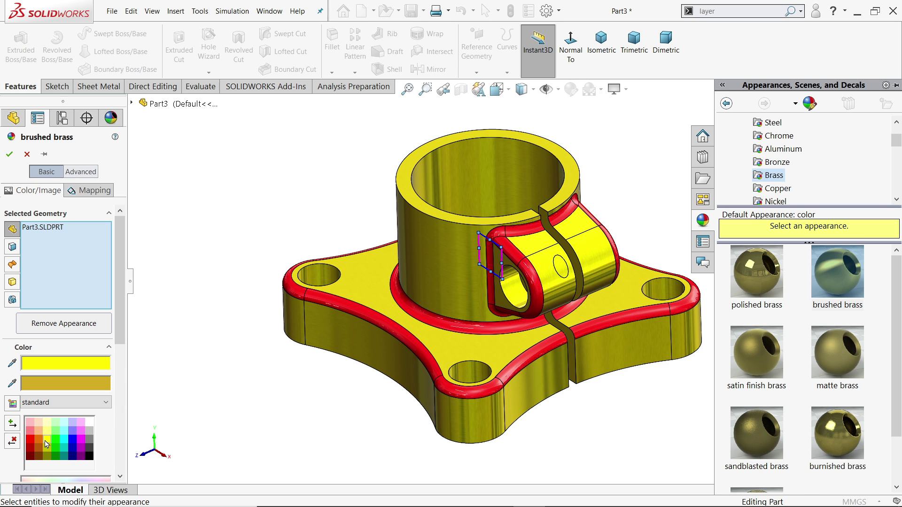
left_click(9, 154)
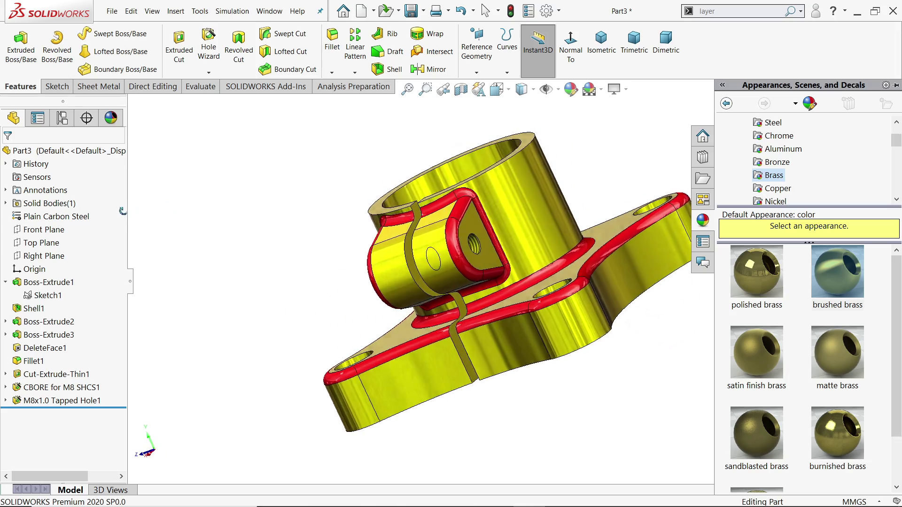